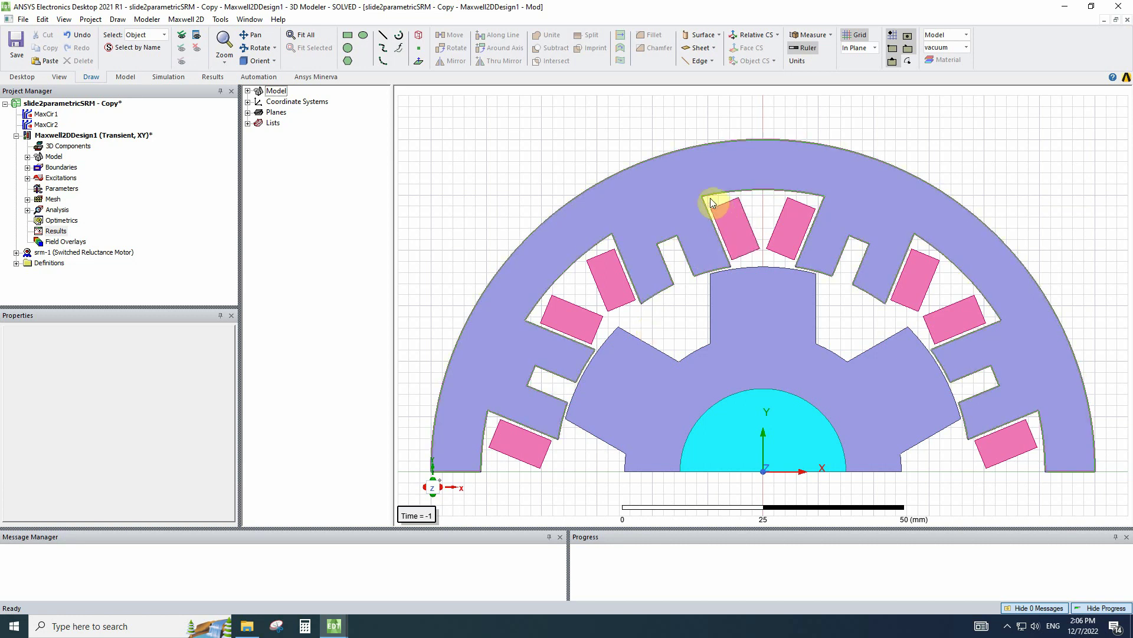
# Inspect the stator and rotor of the motor model, then clear the selection
pyautogui.click(676, 197)
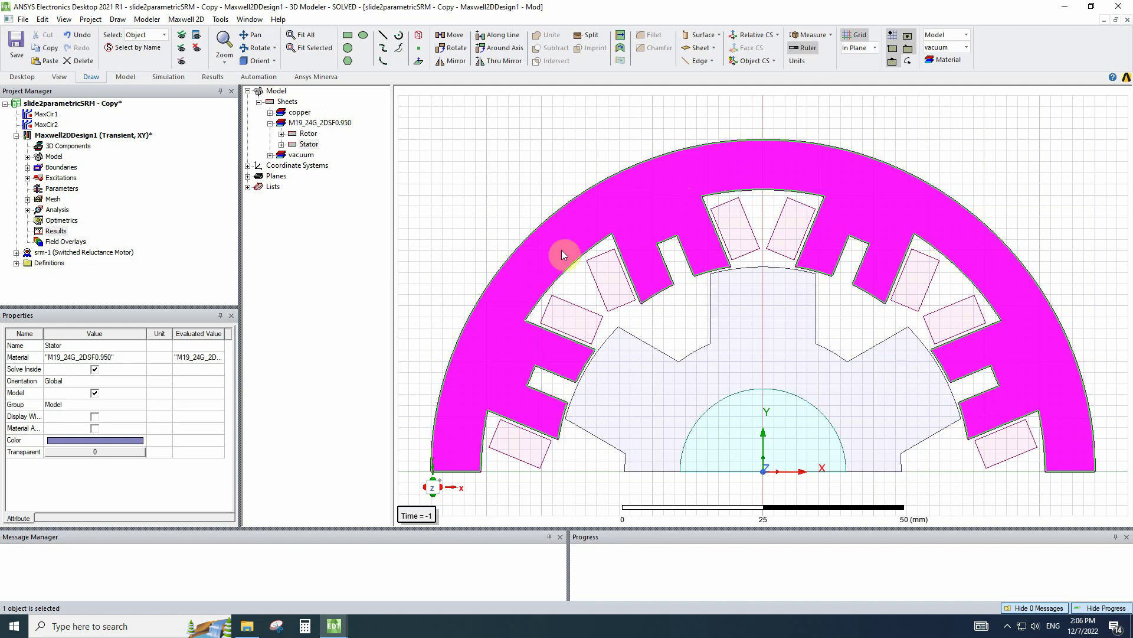
pyautogui.click(873, 374)
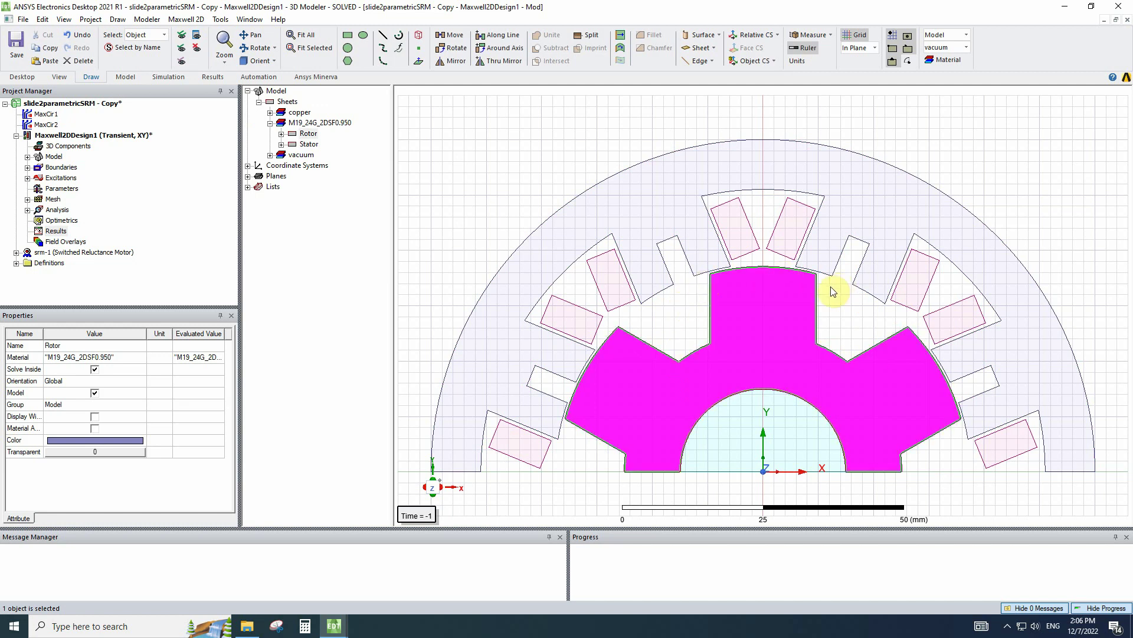
pyautogui.click(731, 313)
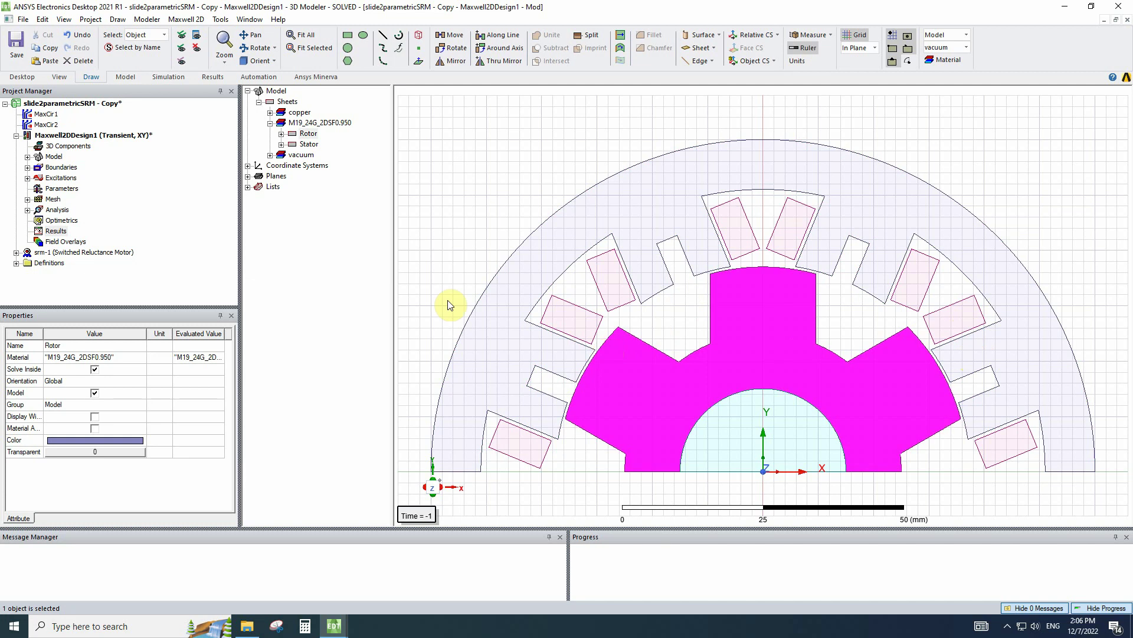
pyautogui.click(546, 115)
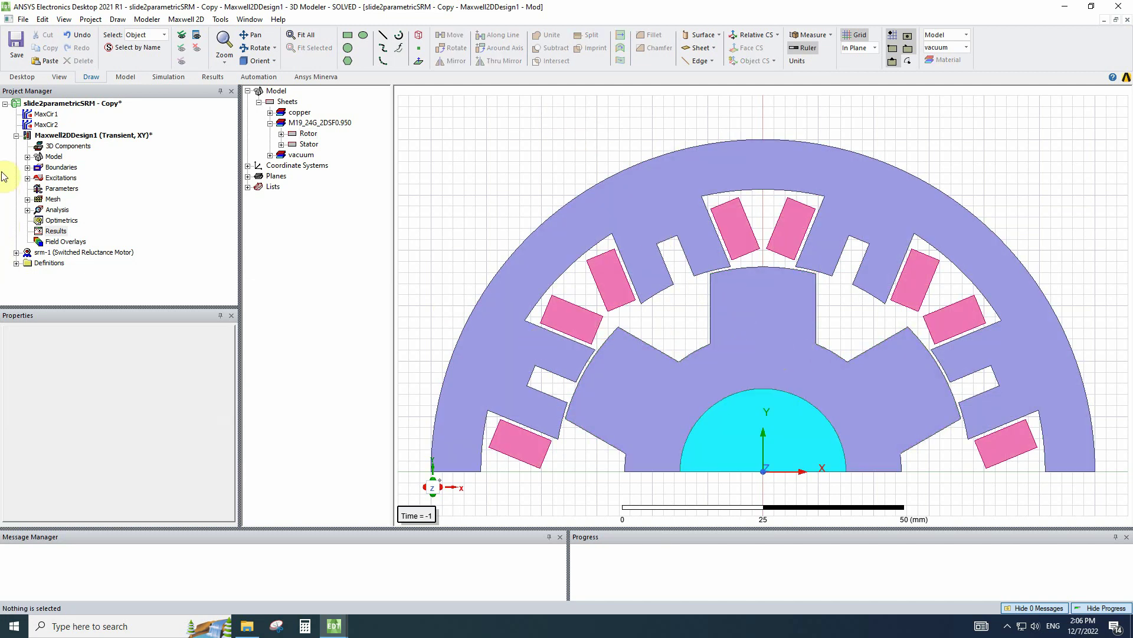
pyautogui.click(65, 135)
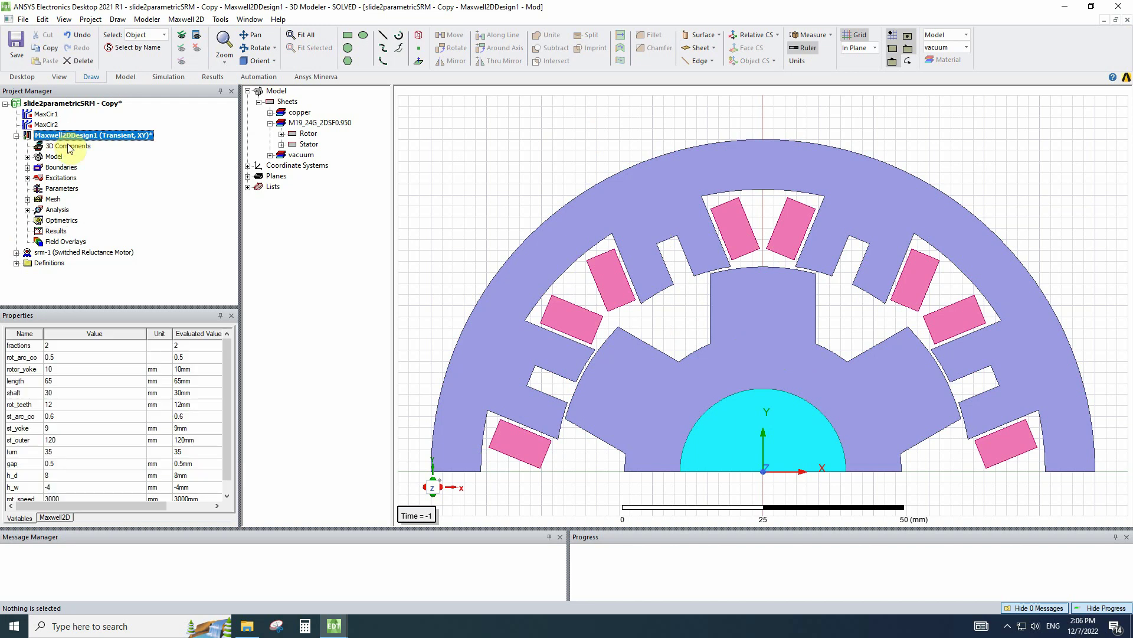
pyautogui.scroll(-1, 92, 458)
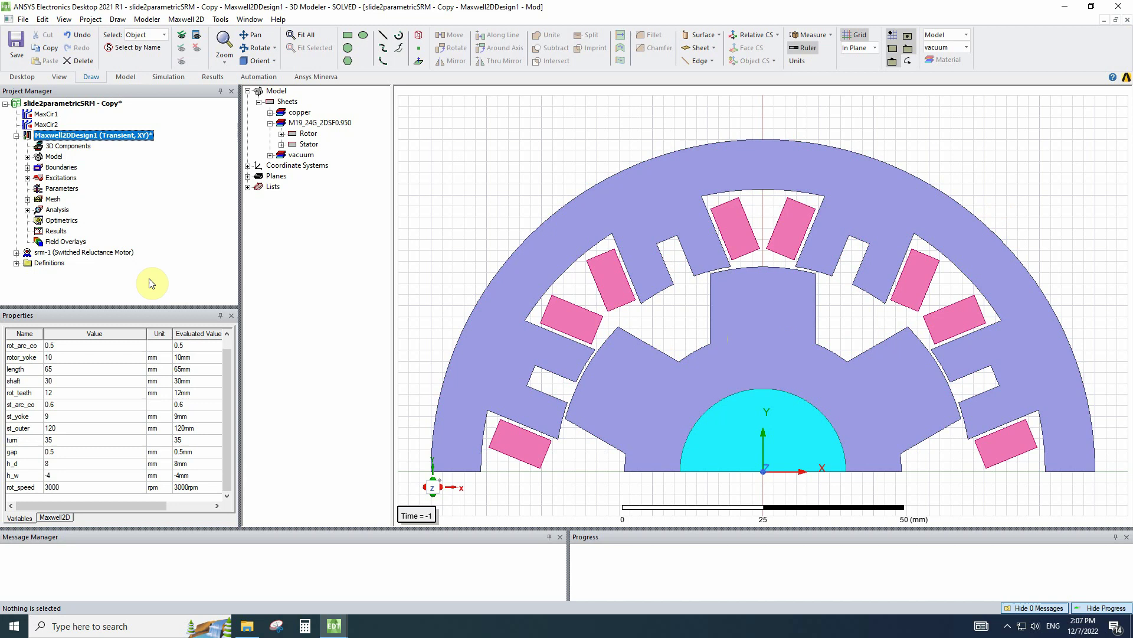
# Run Analyze on transient Setup1 (stop time 0.008 s, time step 4e-05 s)
pyautogui.click(27, 209)
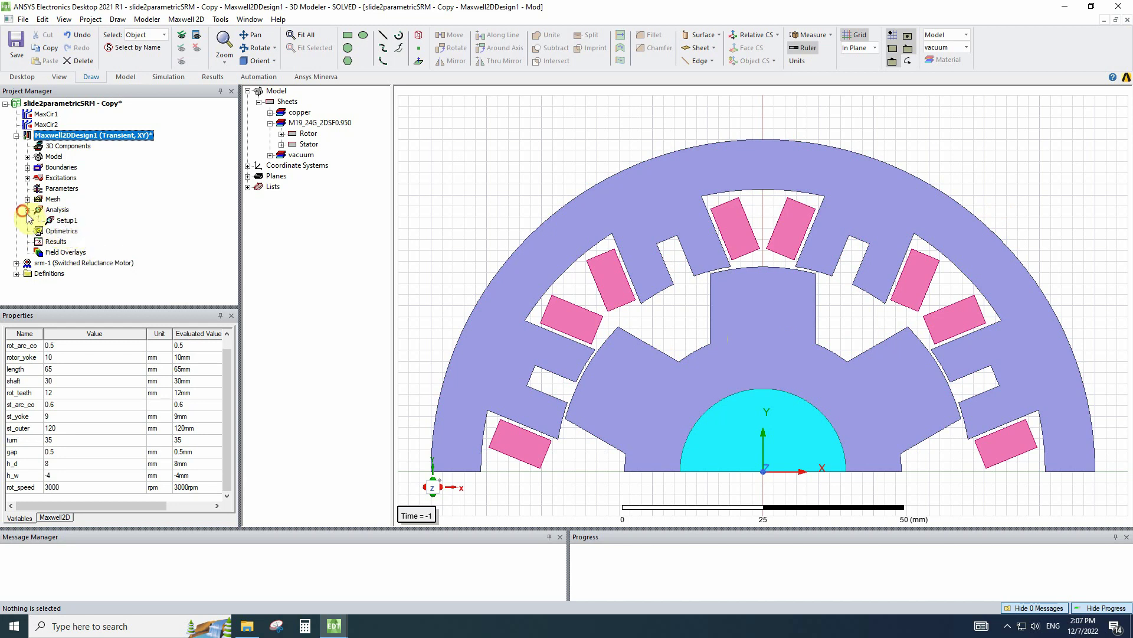
pyautogui.rightClick(59, 222)
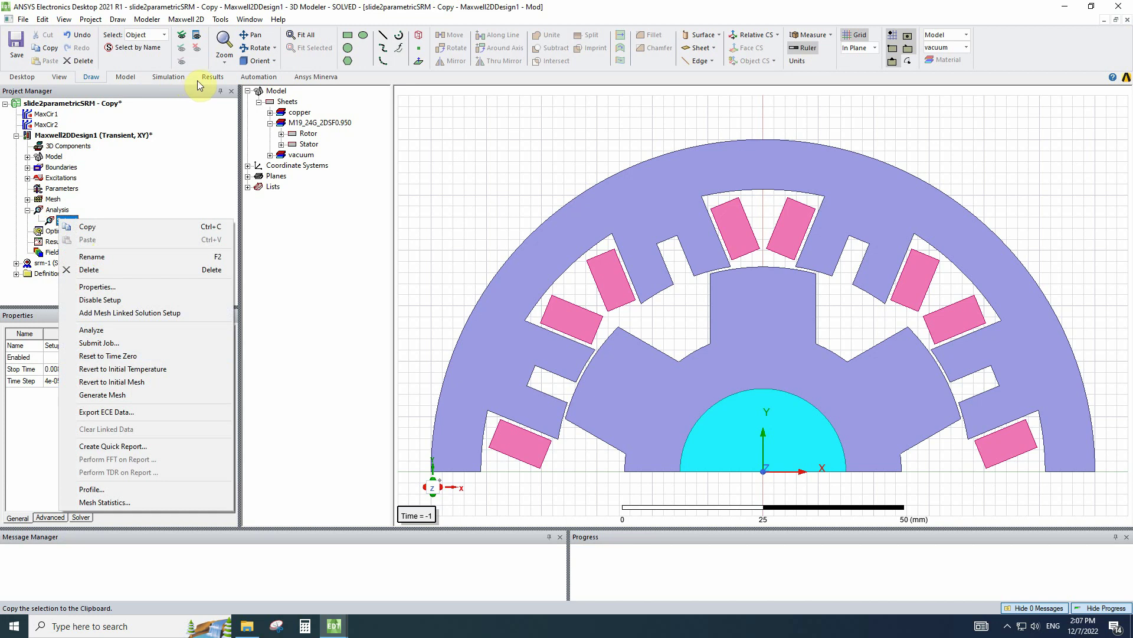
pyautogui.click(182, 79)
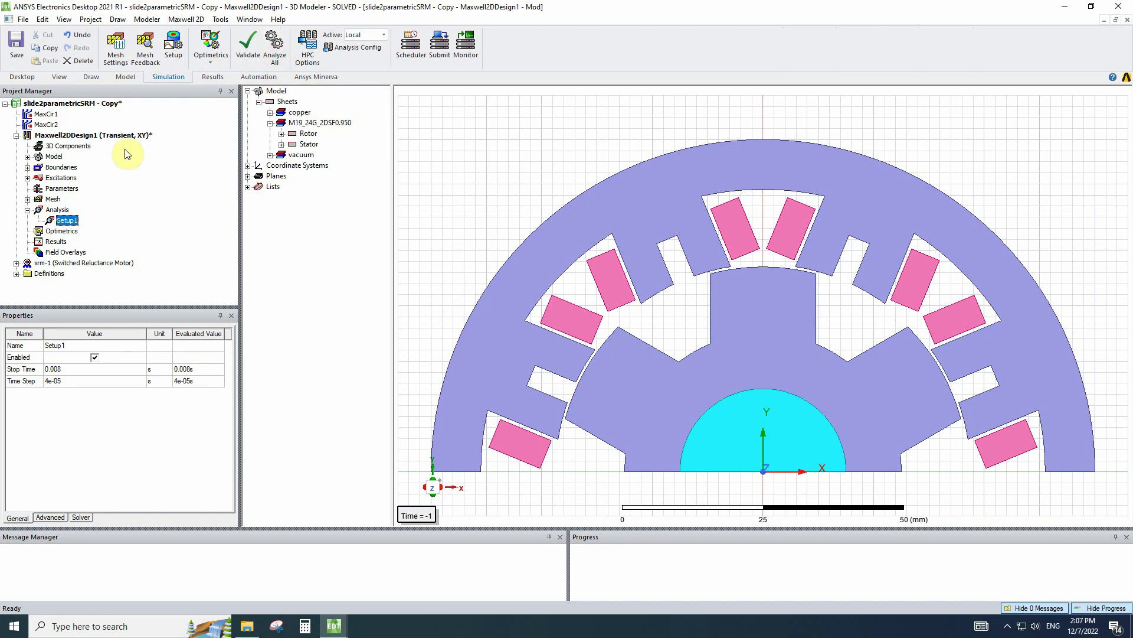
pyautogui.rightClick(65, 223)
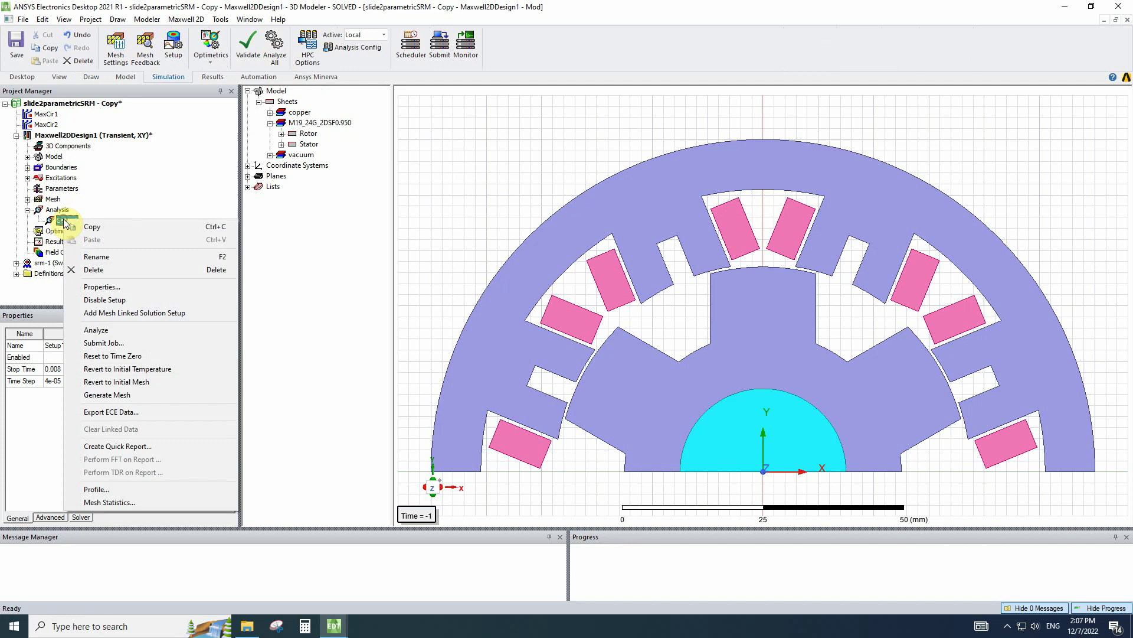
pyautogui.click(126, 330)
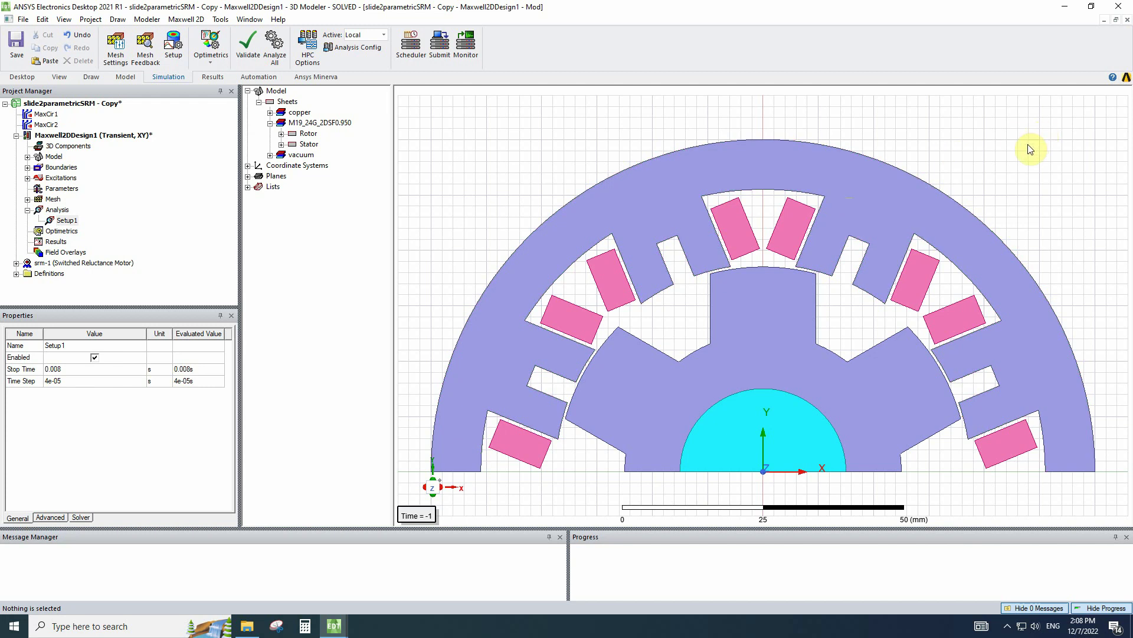
# Create a Fields > A > Flux_Lines plot covering AllObjects in the model
pyautogui.hotkey('ctrl', 'a')
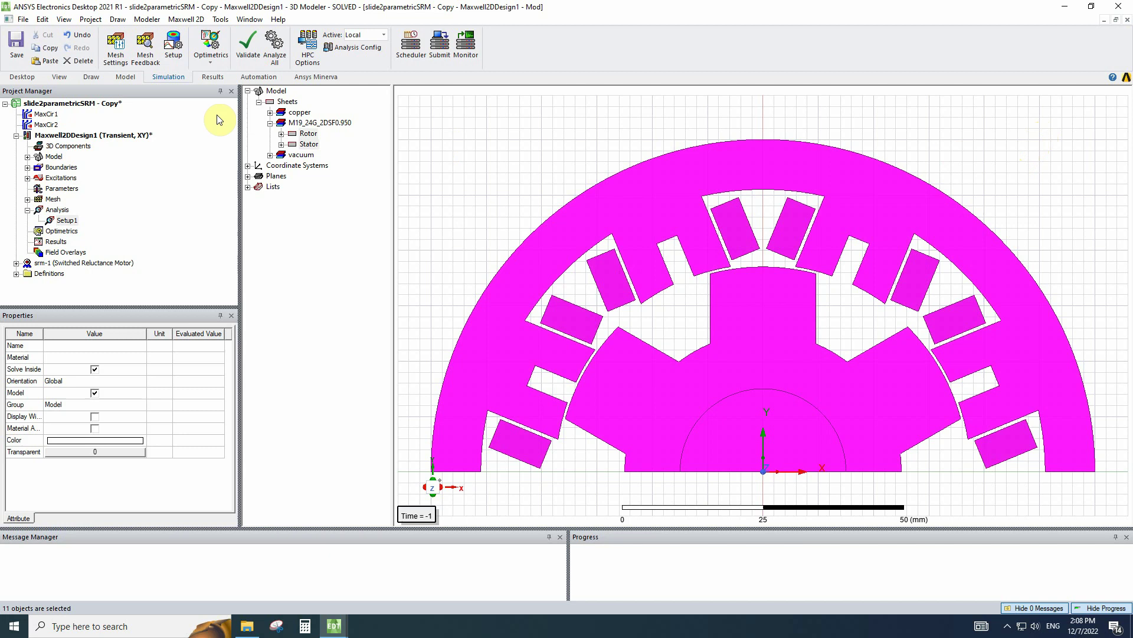
pyautogui.click(22, 77)
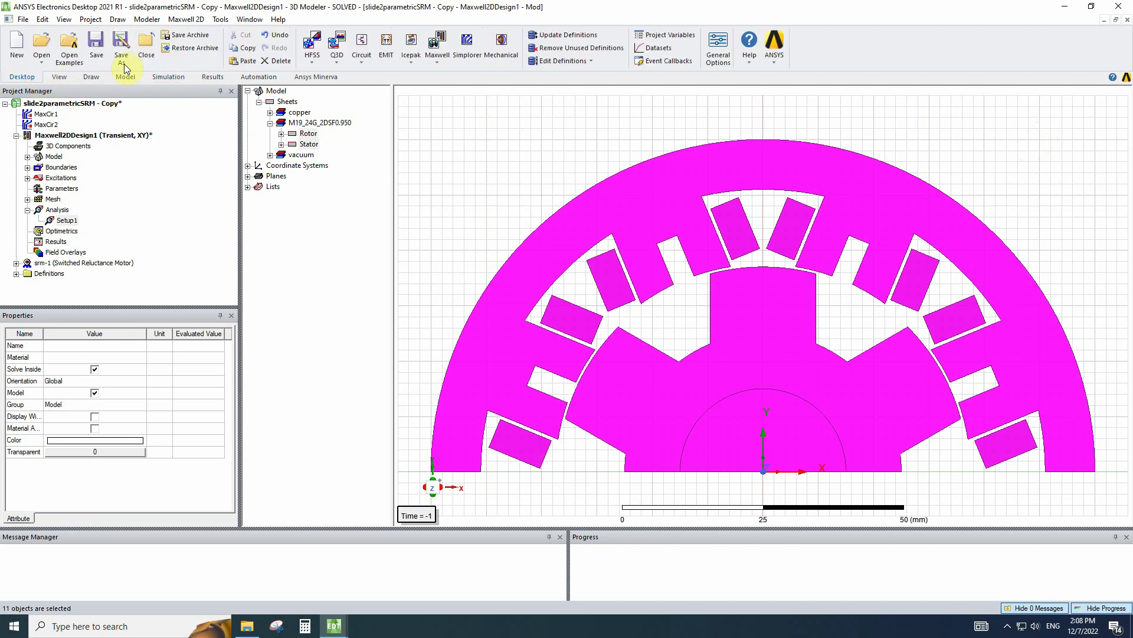
pyautogui.click(59, 77)
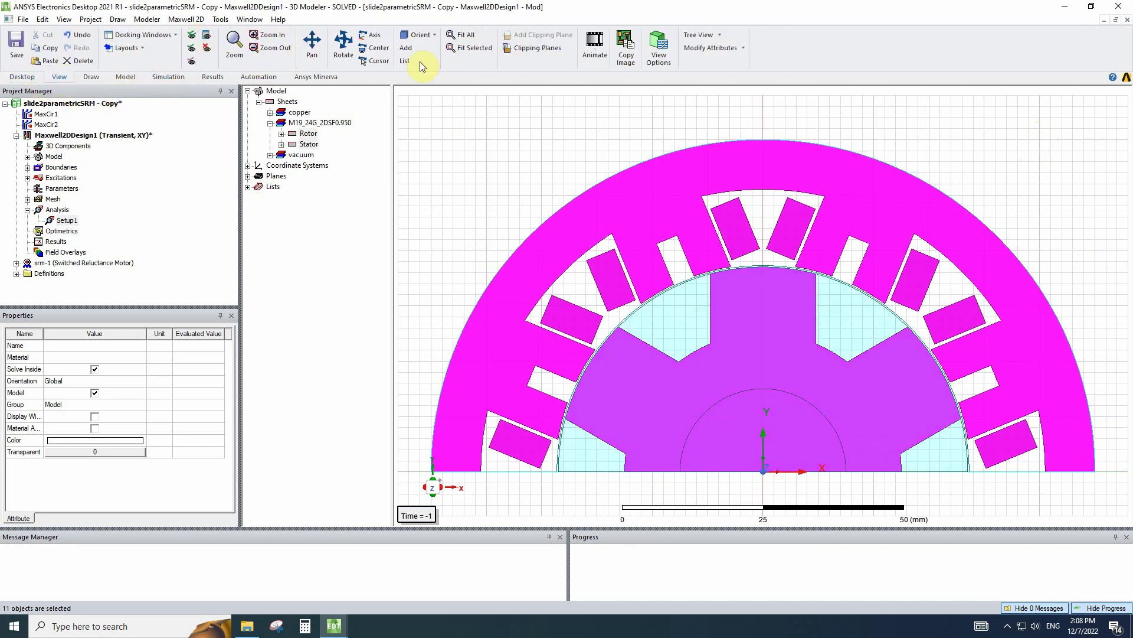
pyautogui.click(514, 229)
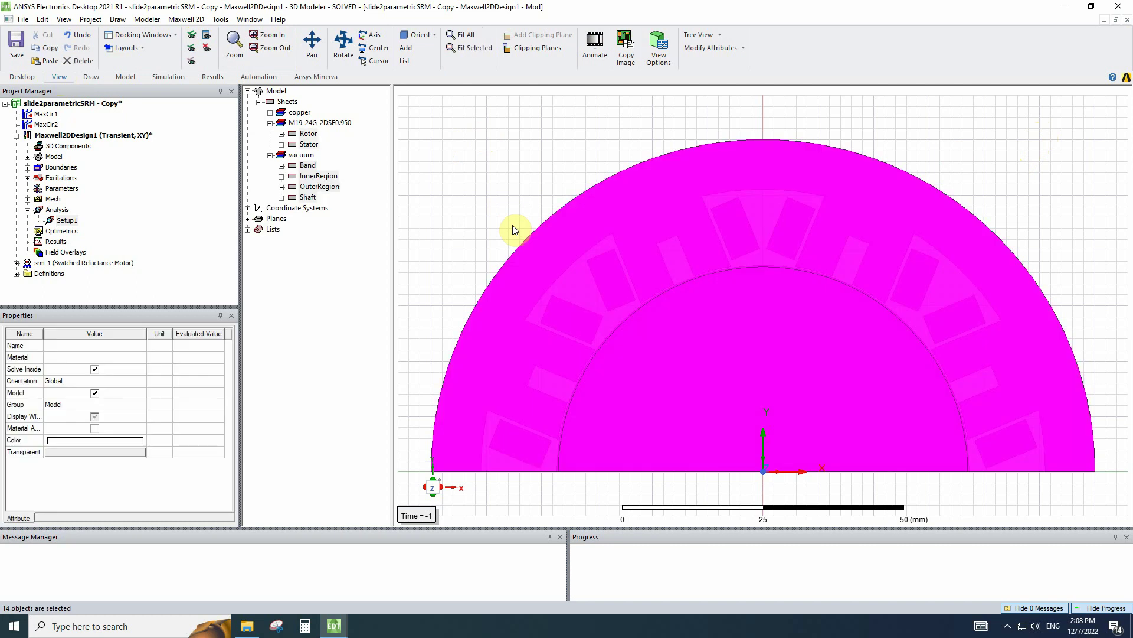
pyautogui.rightClick(631, 287)
pyautogui.moveTo(687, 310)
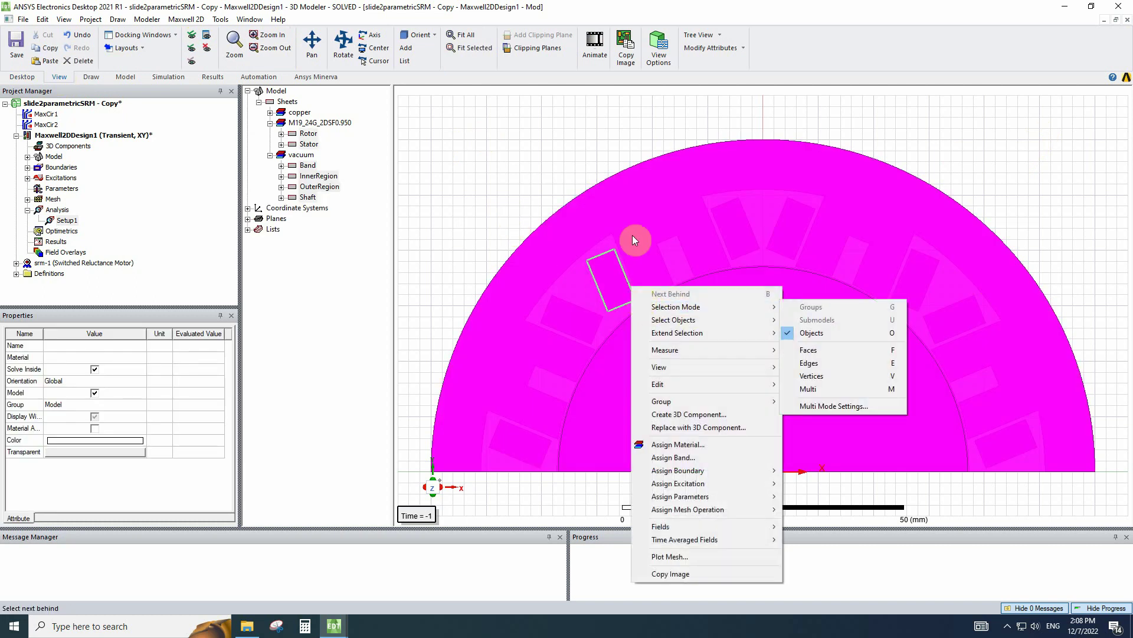
pyautogui.moveTo(753, 525)
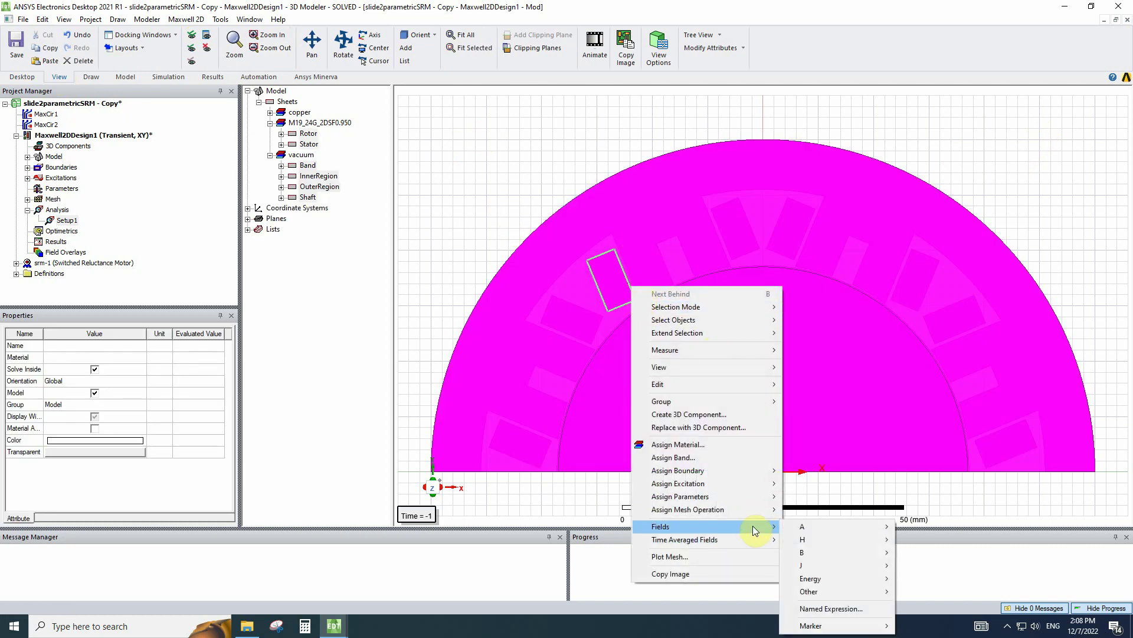
pyautogui.moveTo(814, 527)
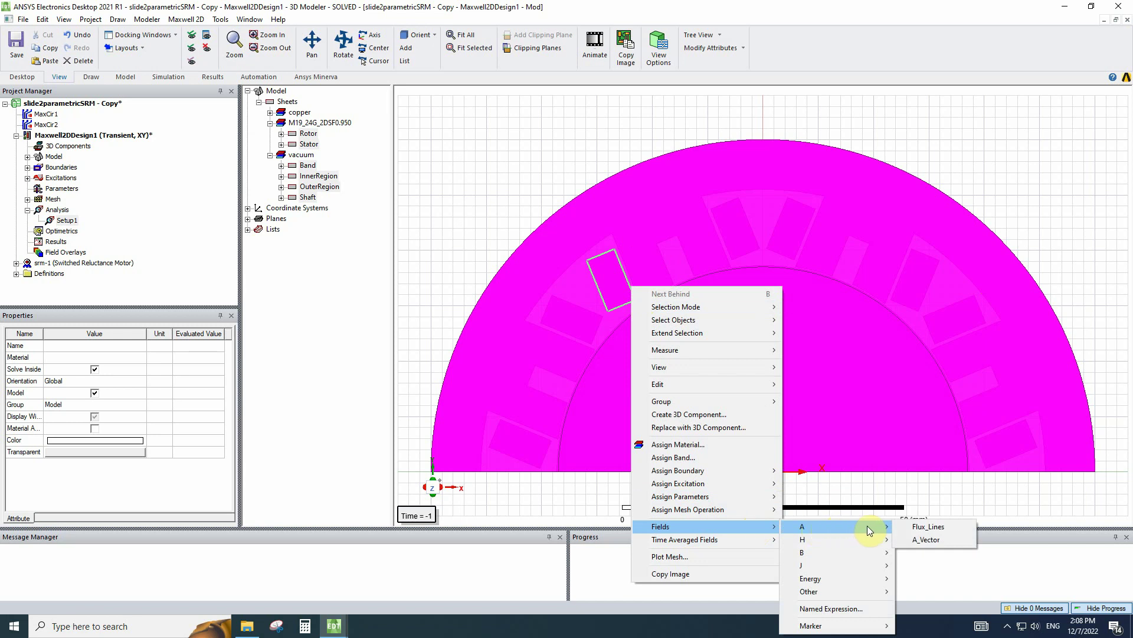
pyautogui.click(920, 526)
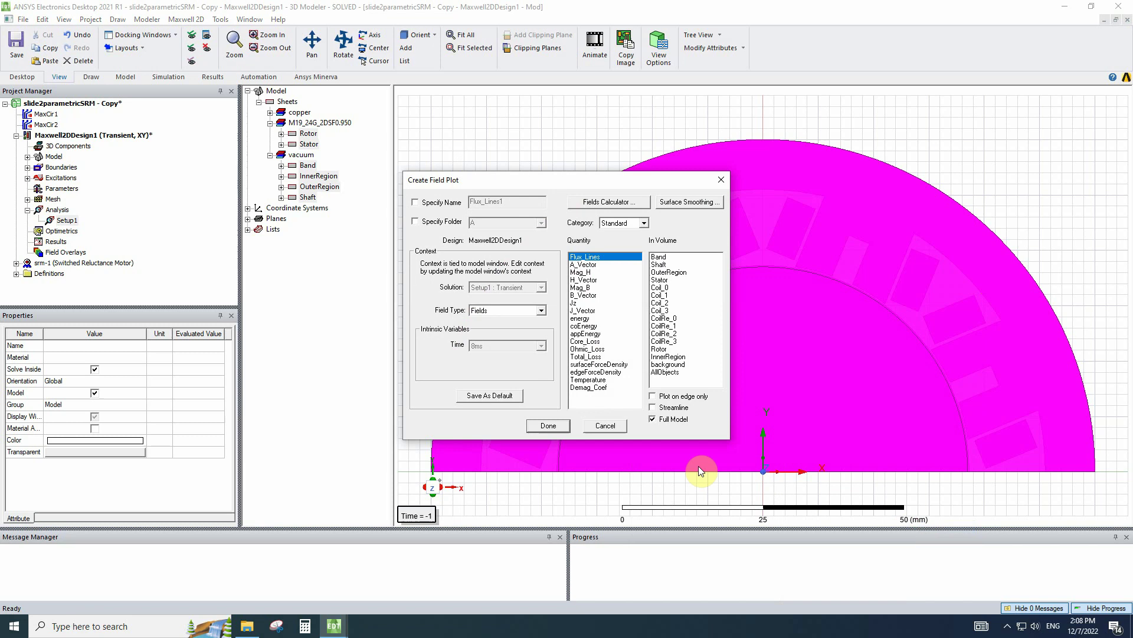
pyautogui.click(536, 423)
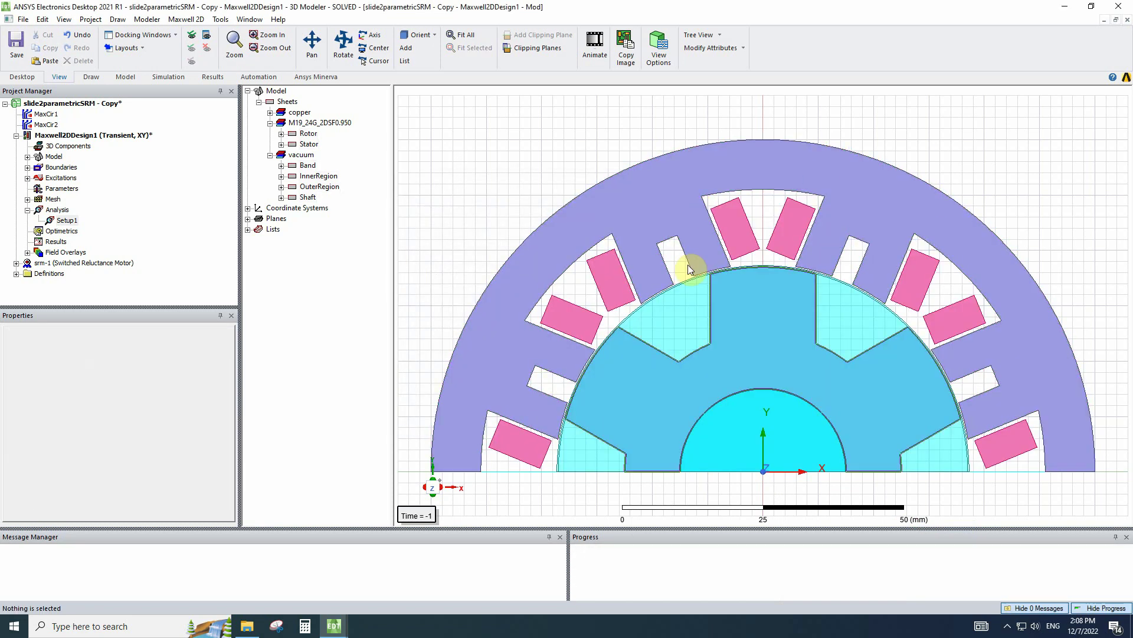
# Set the view context to the 8.00000ms solution, rotor at 166.5 deg, and zoom out
pyautogui.doubleClick(415, 516)
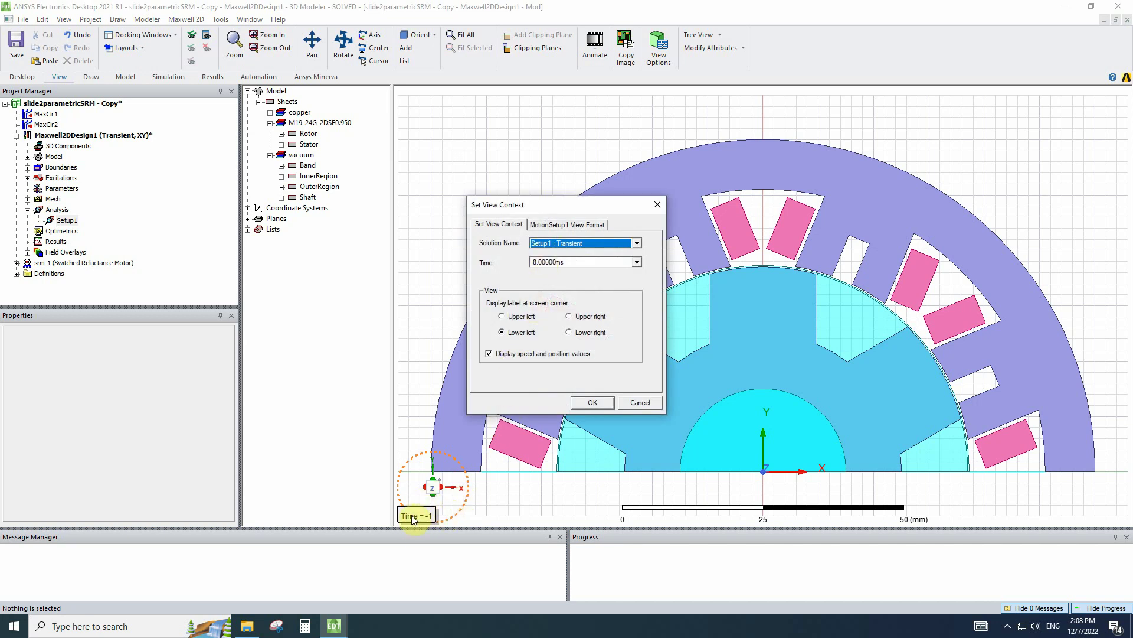
pyautogui.click(549, 262)
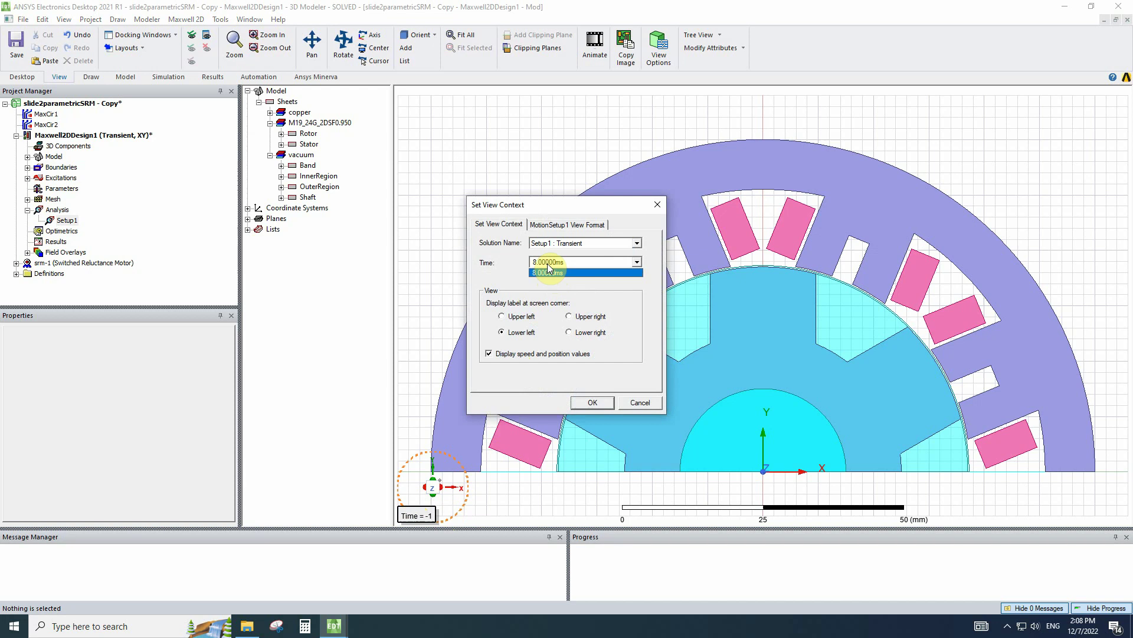
pyautogui.click(549, 273)
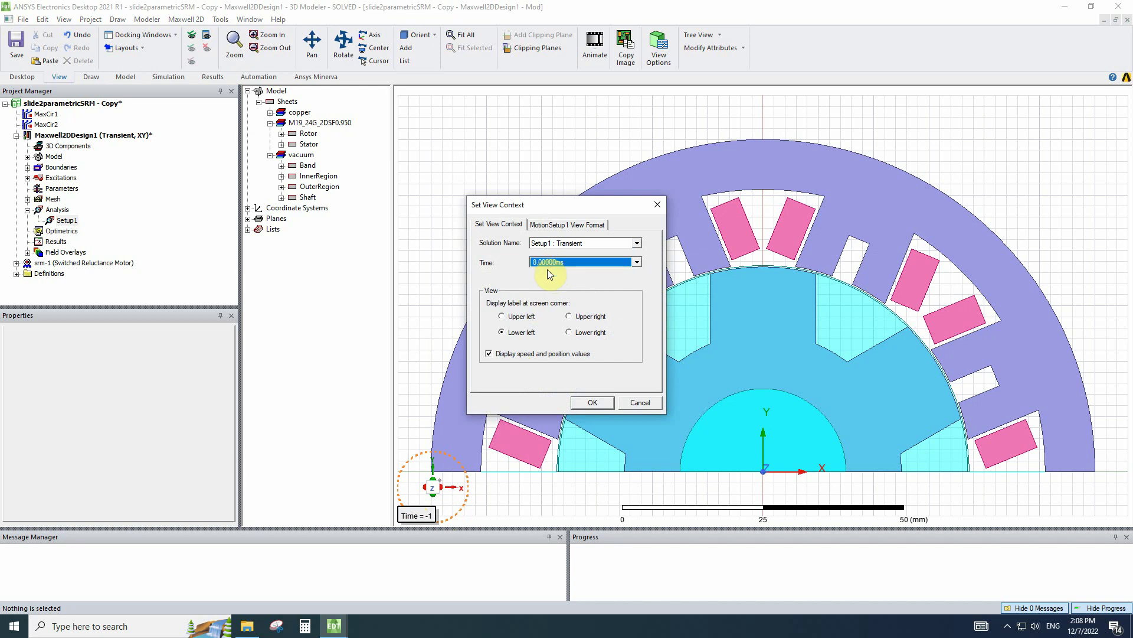
pyautogui.click(593, 405)
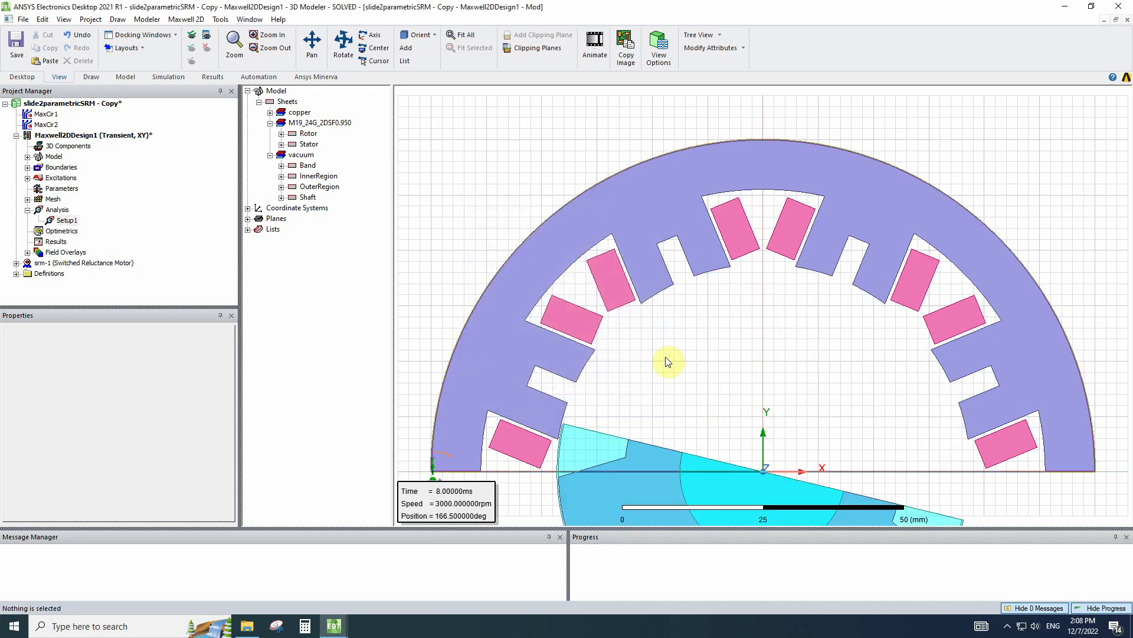
pyautogui.scroll(-3, 669, 352)
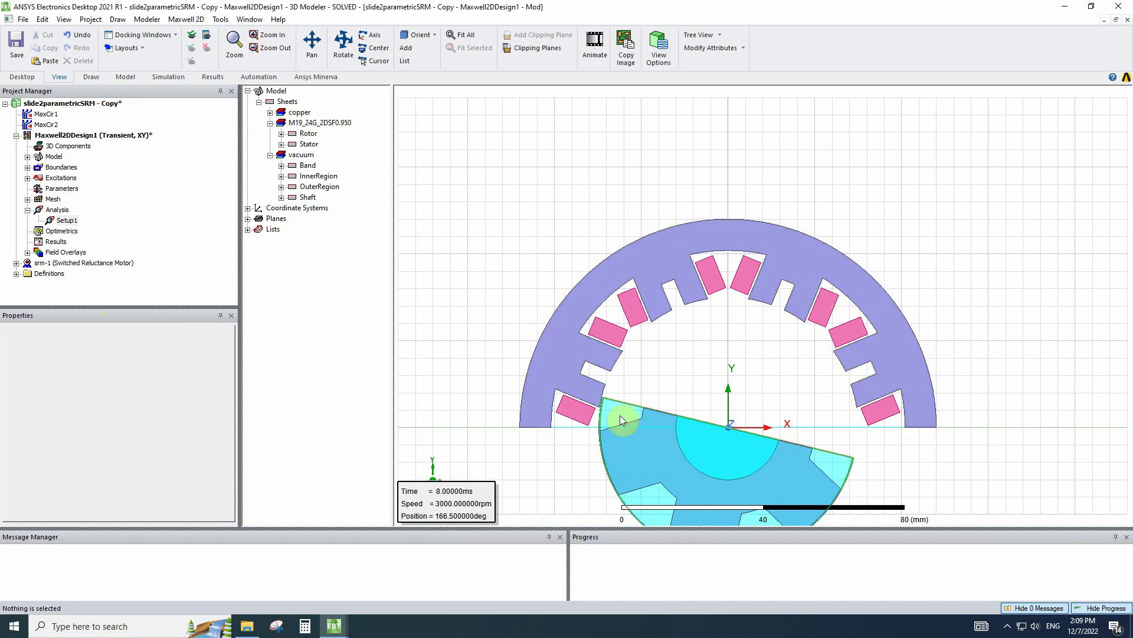
# Display Flux_Lines1 at 8 ms over the motor, legend -0.0089 to 0.0089 Wb/m
pyautogui.click(27, 252)
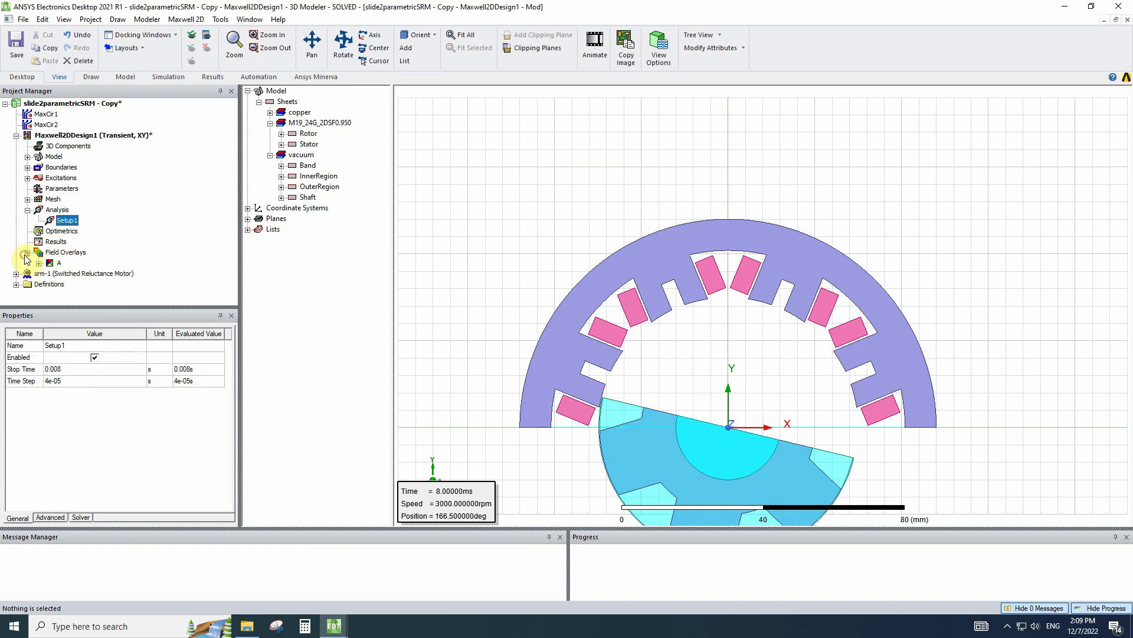
pyautogui.click(93, 273)
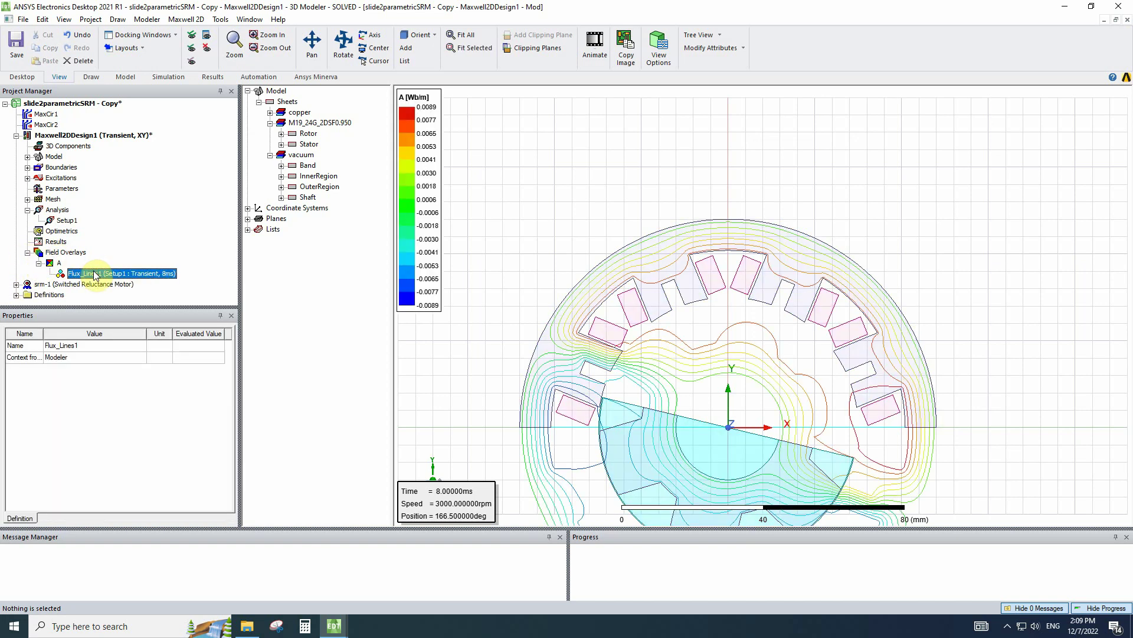
pyautogui.scroll(5, 738, 440)
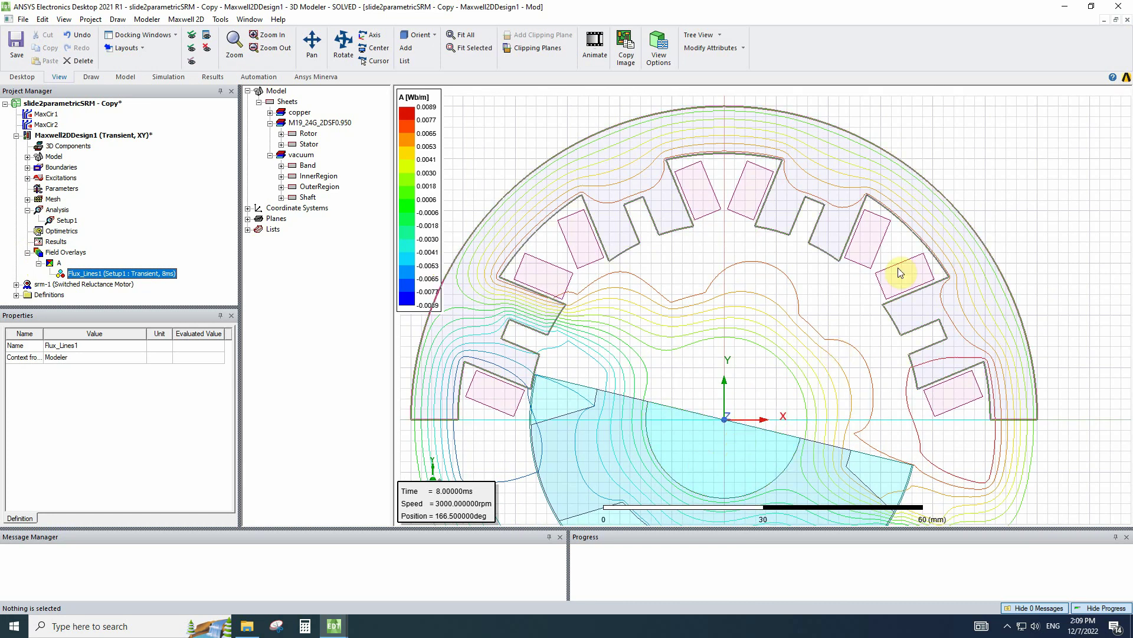
# Overlay a Fields > B > Mag_B plot on the motor, legend 0 to 2.1227 tesla
pyautogui.click(829, 386)
pyautogui.rightClick(810, 356)
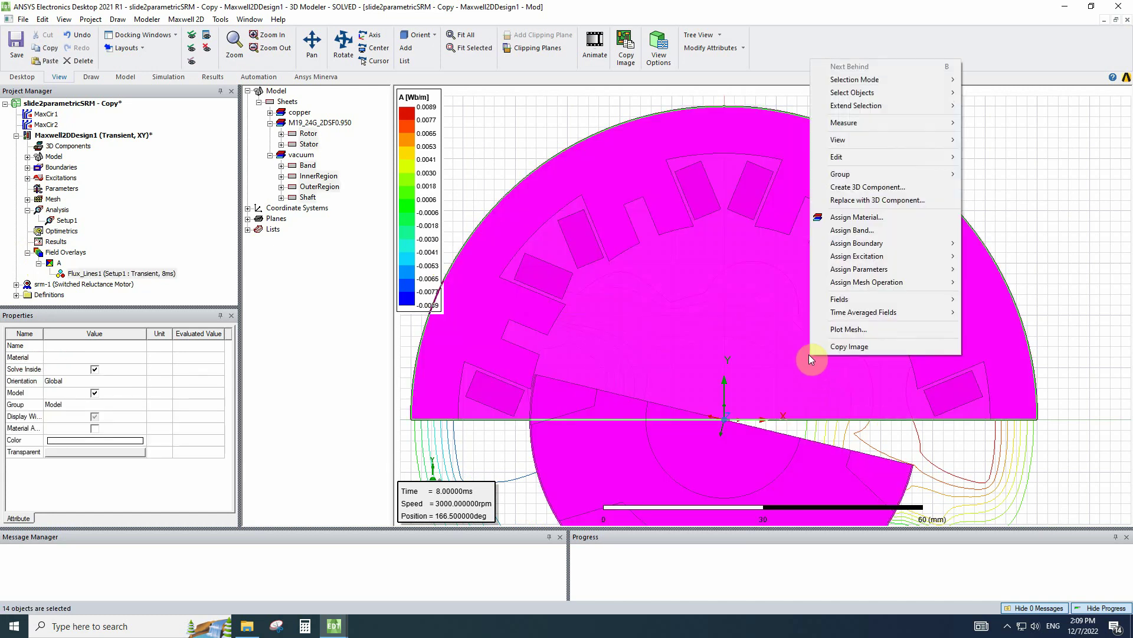
pyautogui.moveTo(928, 297)
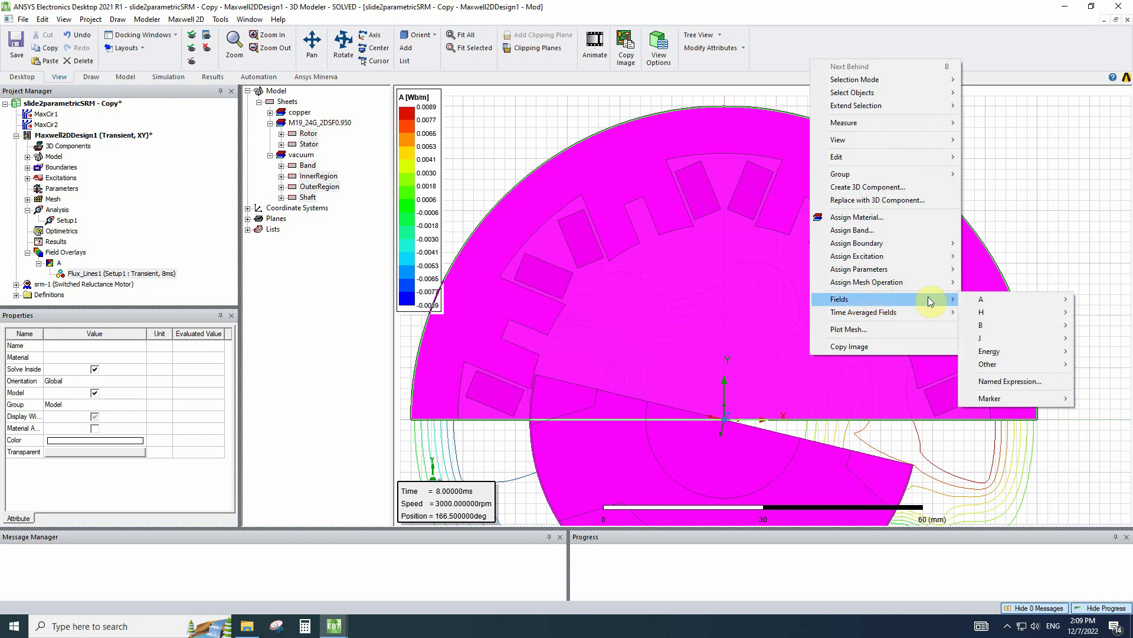
pyautogui.moveTo(1022, 325)
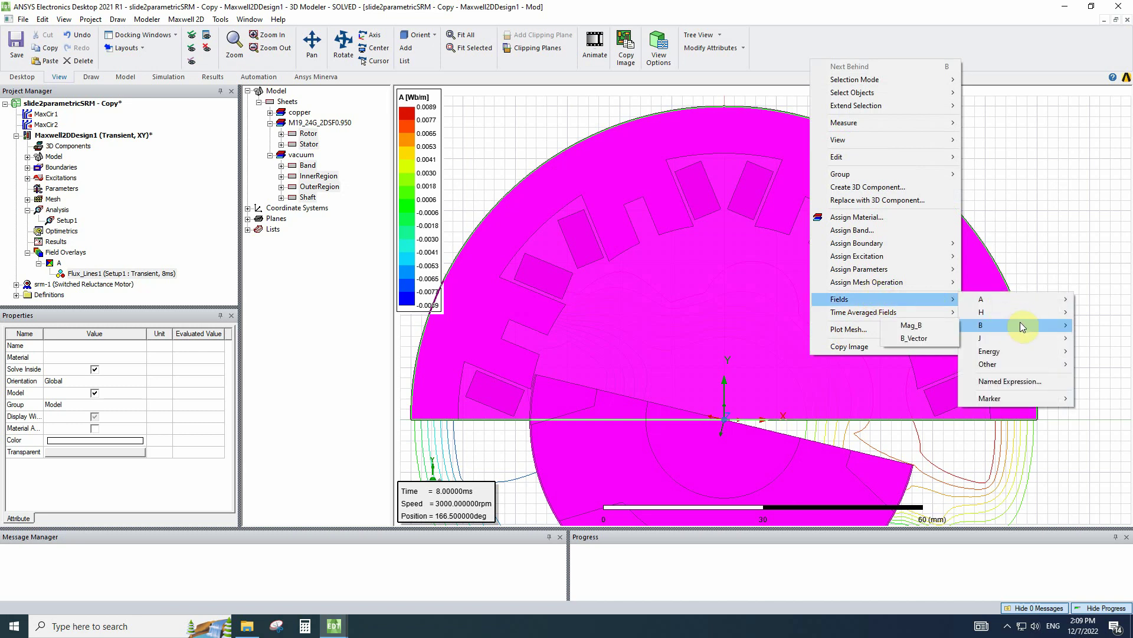
pyautogui.click(911, 326)
pyautogui.click(548, 425)
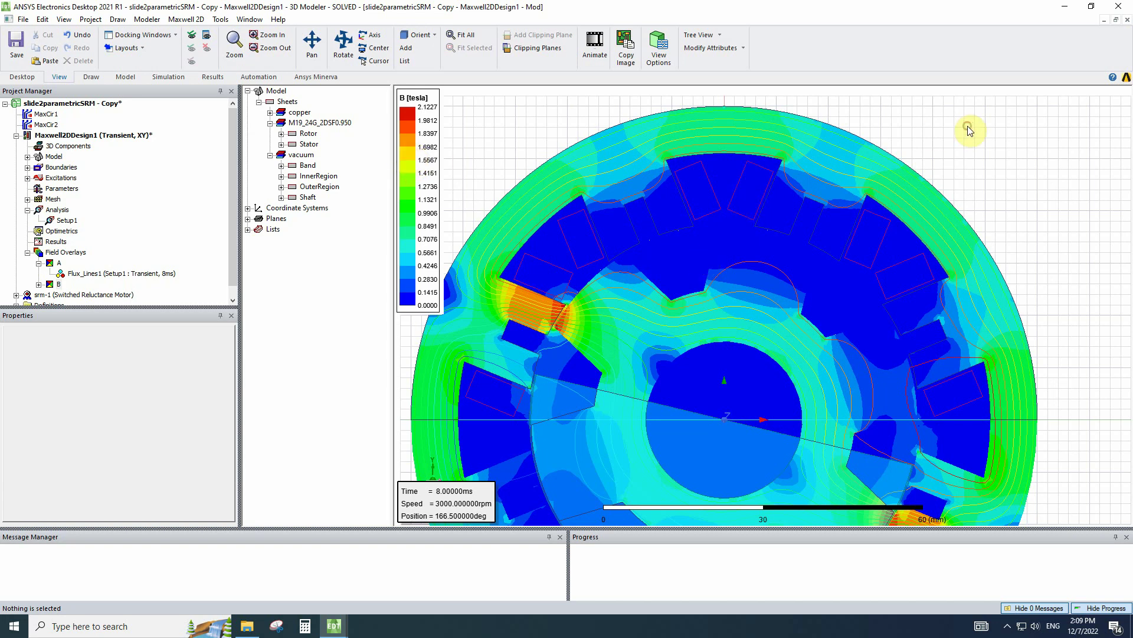
# Plot the mesh over all model objects and fit the whole motor in view
pyautogui.hotkey('ctrl', 'a')
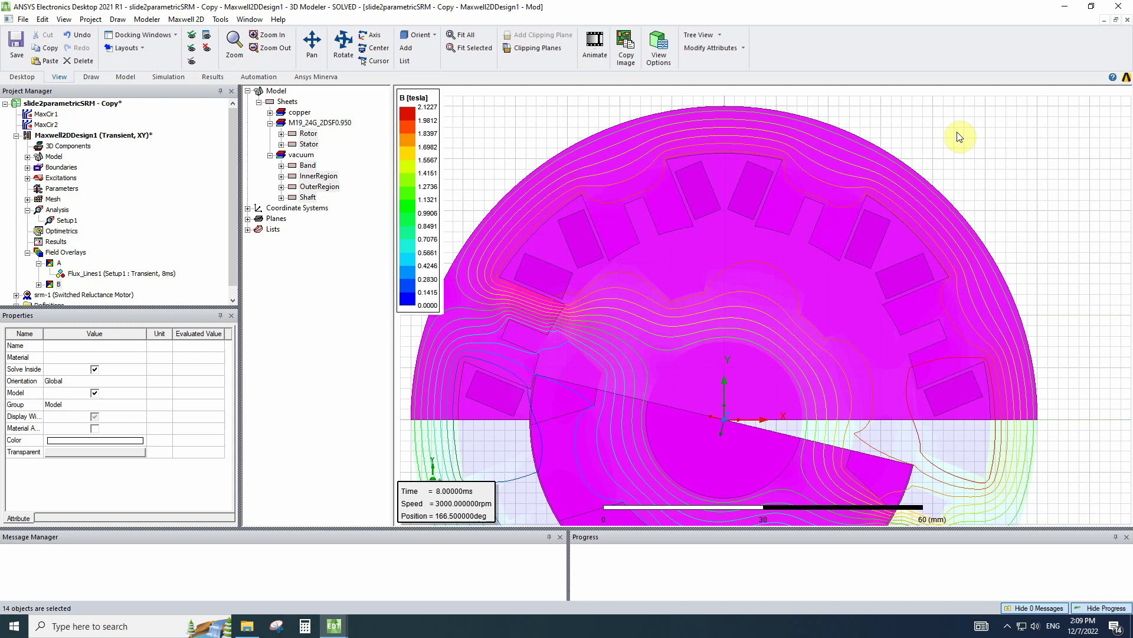
pyautogui.rightClick(723, 270)
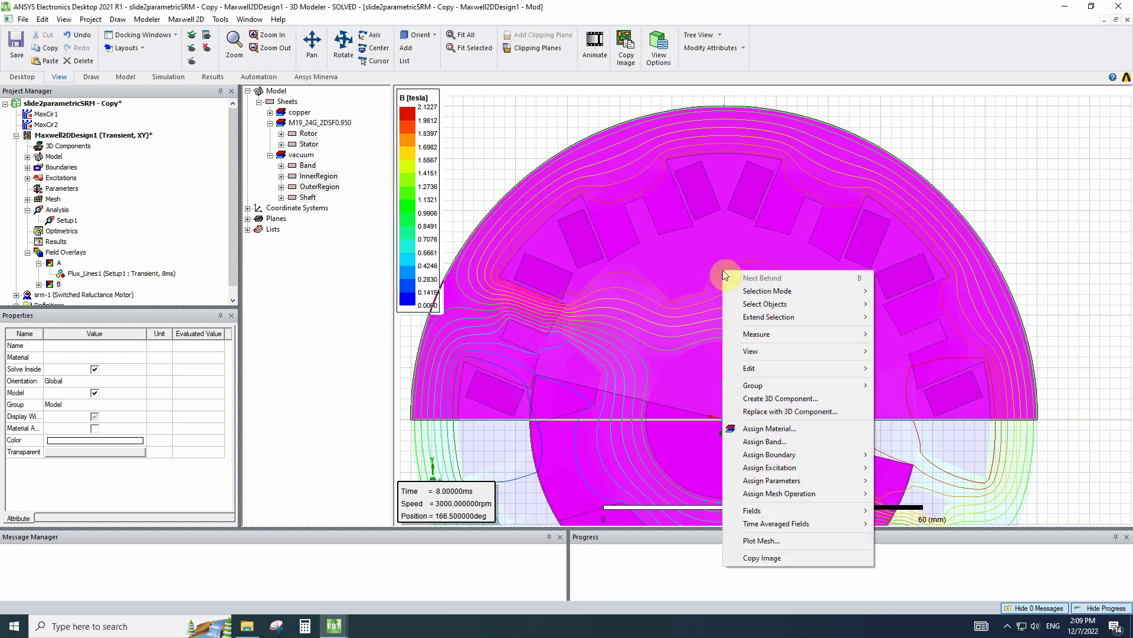
pyautogui.click(757, 542)
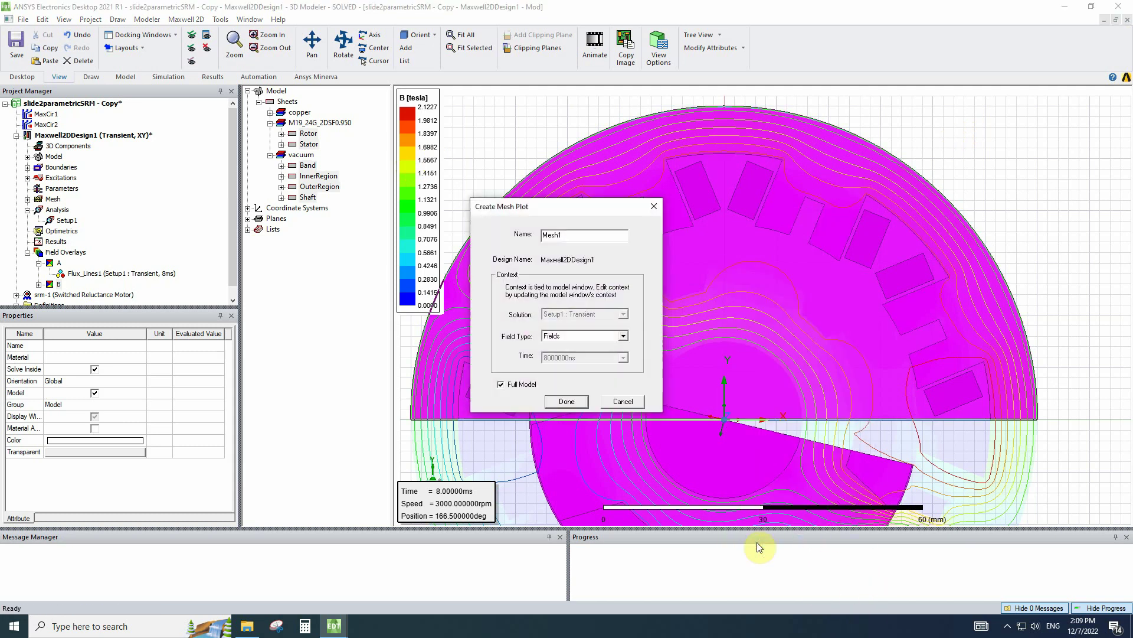
pyautogui.click(567, 401)
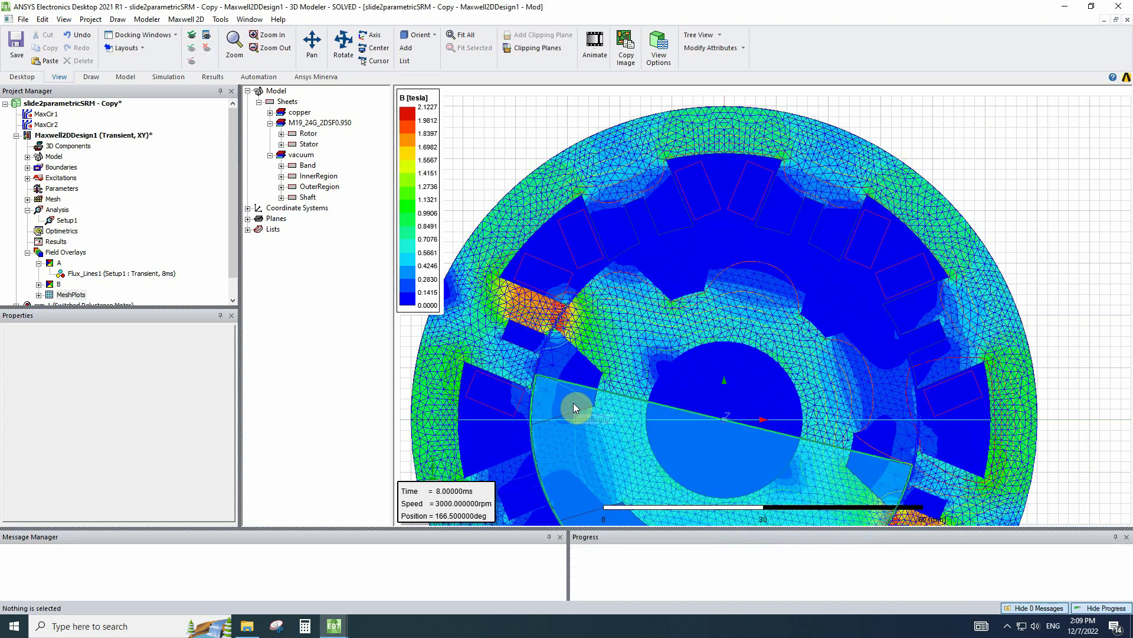
pyautogui.scroll(5, 746, 171)
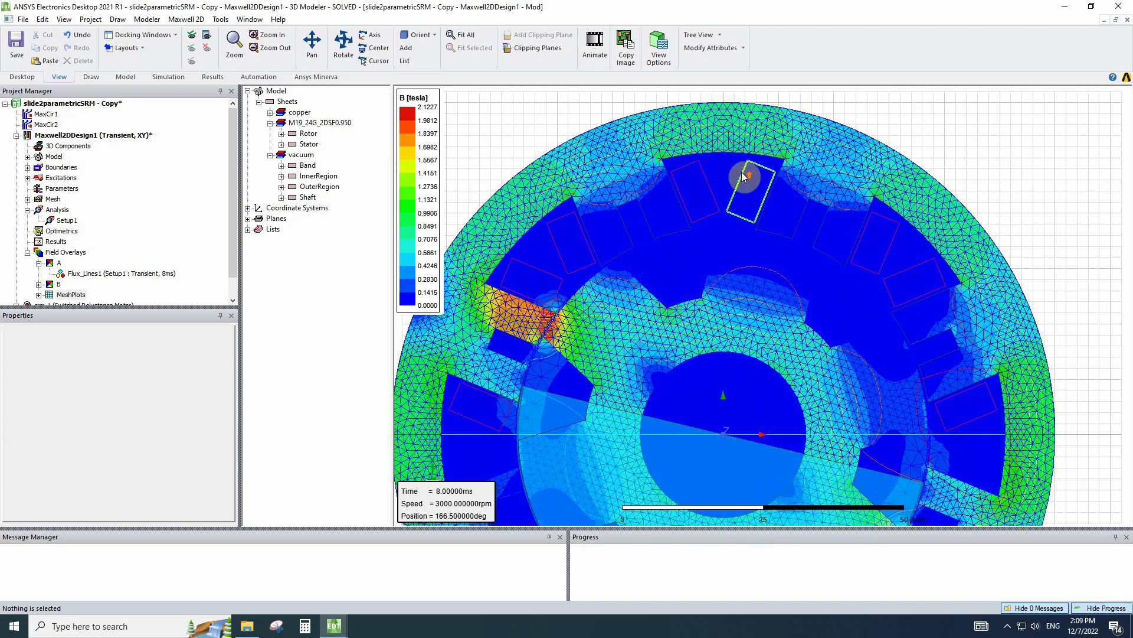
pyautogui.scroll(-6, 537, 164)
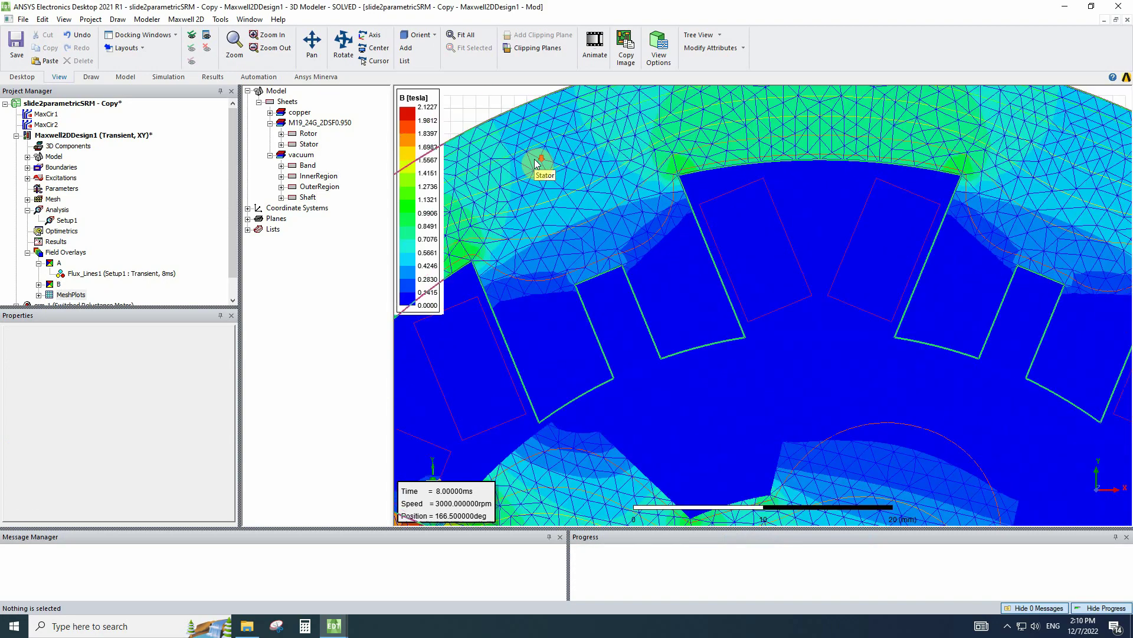
pyautogui.scroll(1, 626, 389)
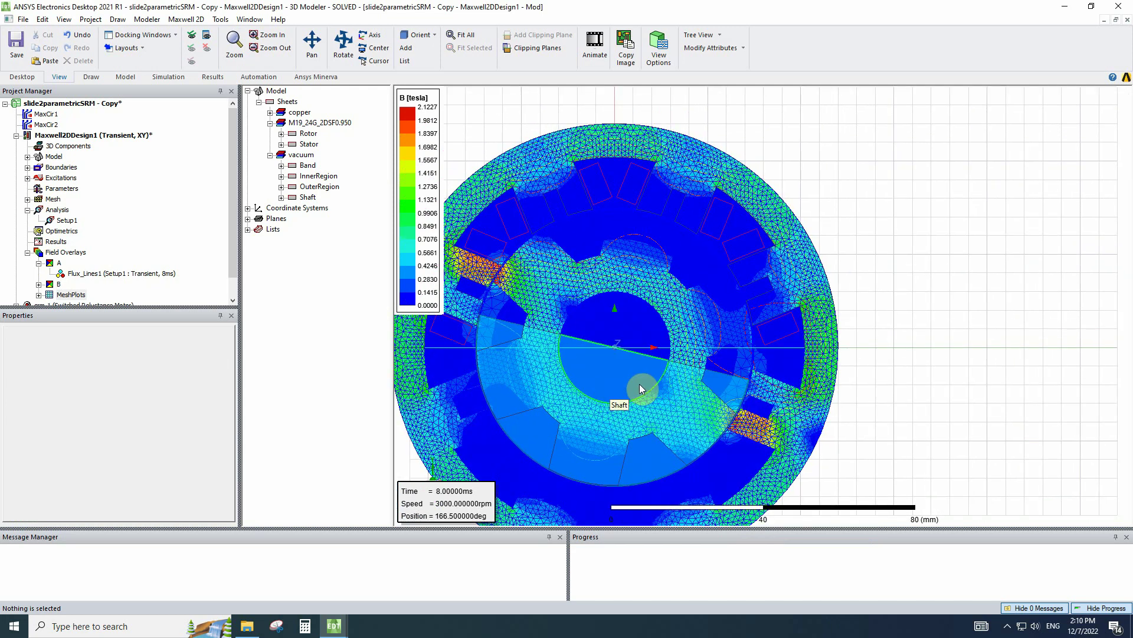
pyautogui.hotkey('ctrl', 'd')
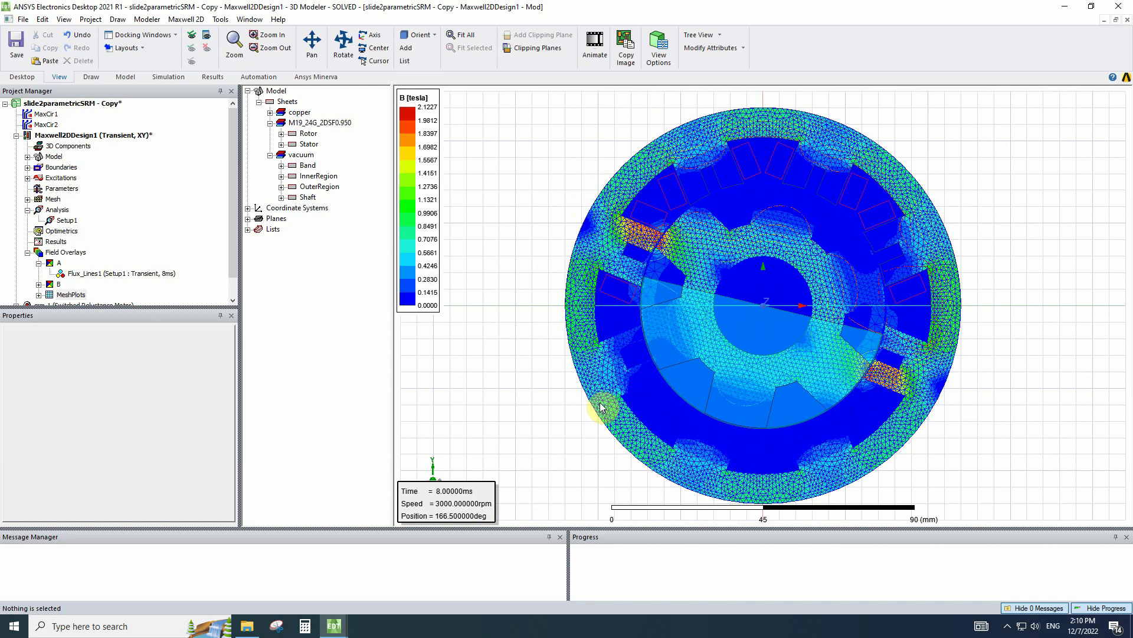
# Create Torque Plot 1, a transient rectangular report of Moving1.Torque over 0–8 ms
pyautogui.rightClick(58, 243)
pyautogui.moveTo(161, 275)
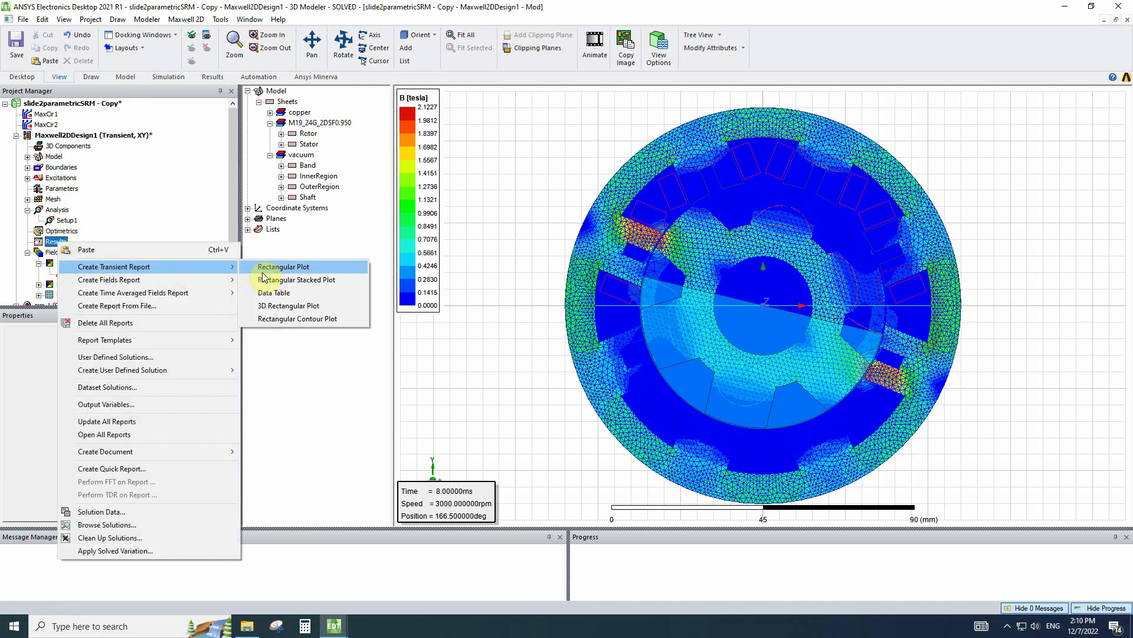
pyautogui.click(283, 269)
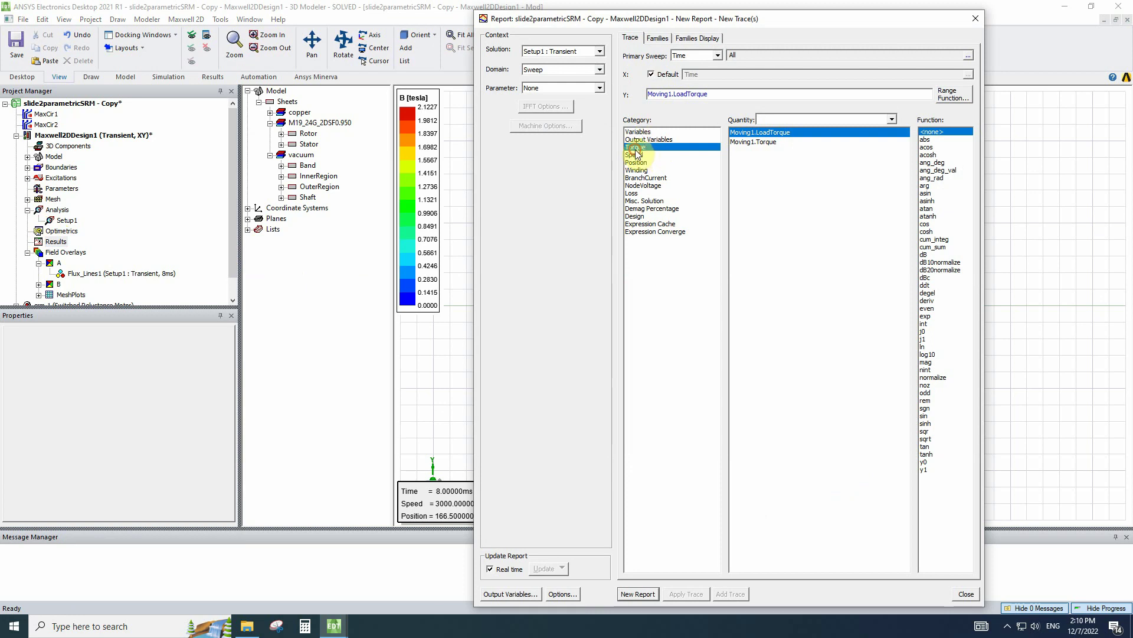
pyautogui.click(762, 145)
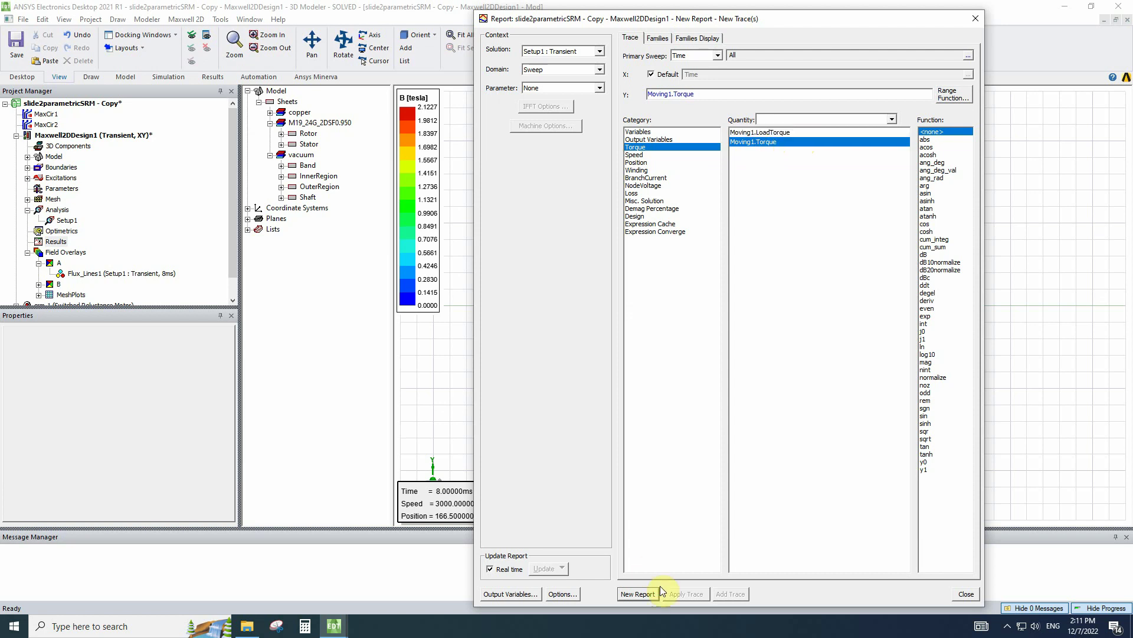
pyautogui.click(643, 592)
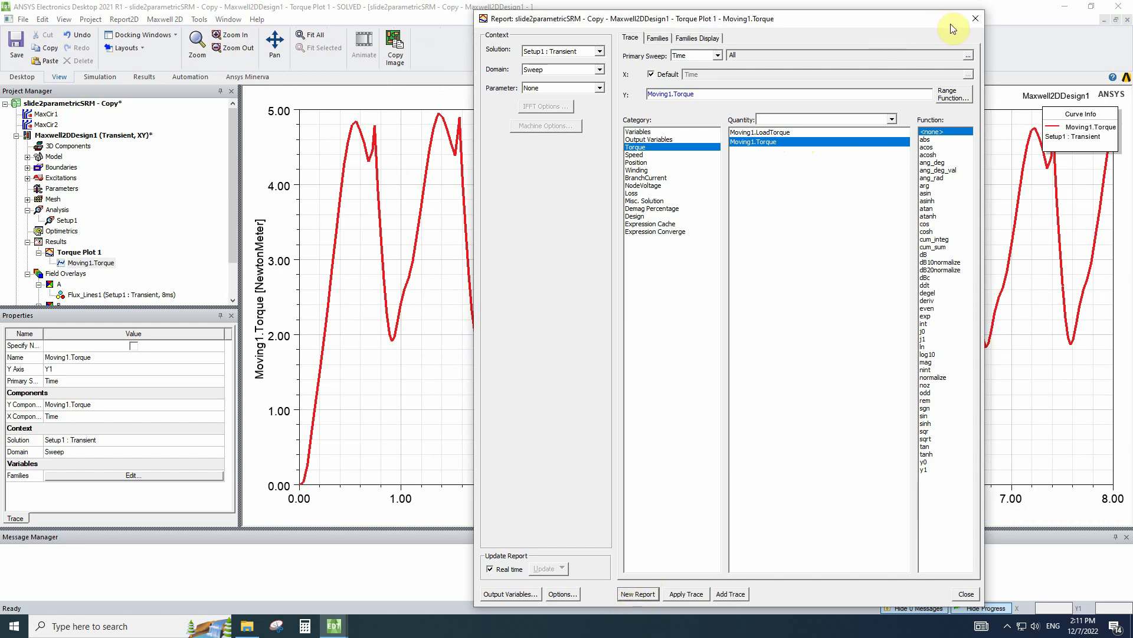
pyautogui.click(975, 18)
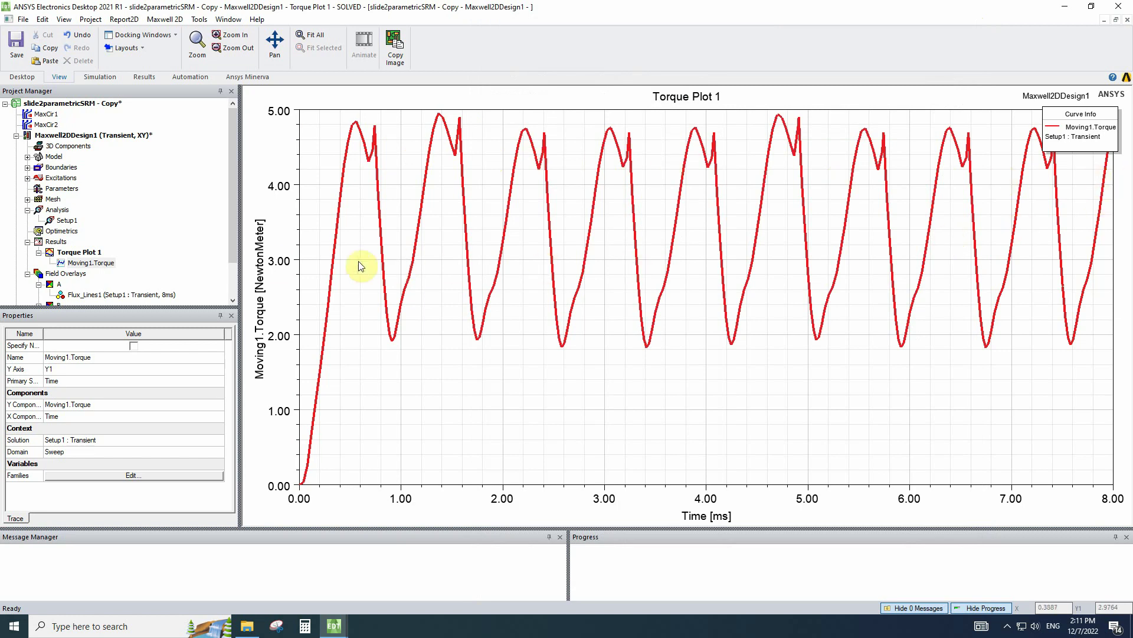
pyautogui.click(278, 264)
# Create Speed Plot 1 showing Moving1.Speed flat at 3000 rpm over 0–8 ms
pyautogui.rightClick(53, 242)
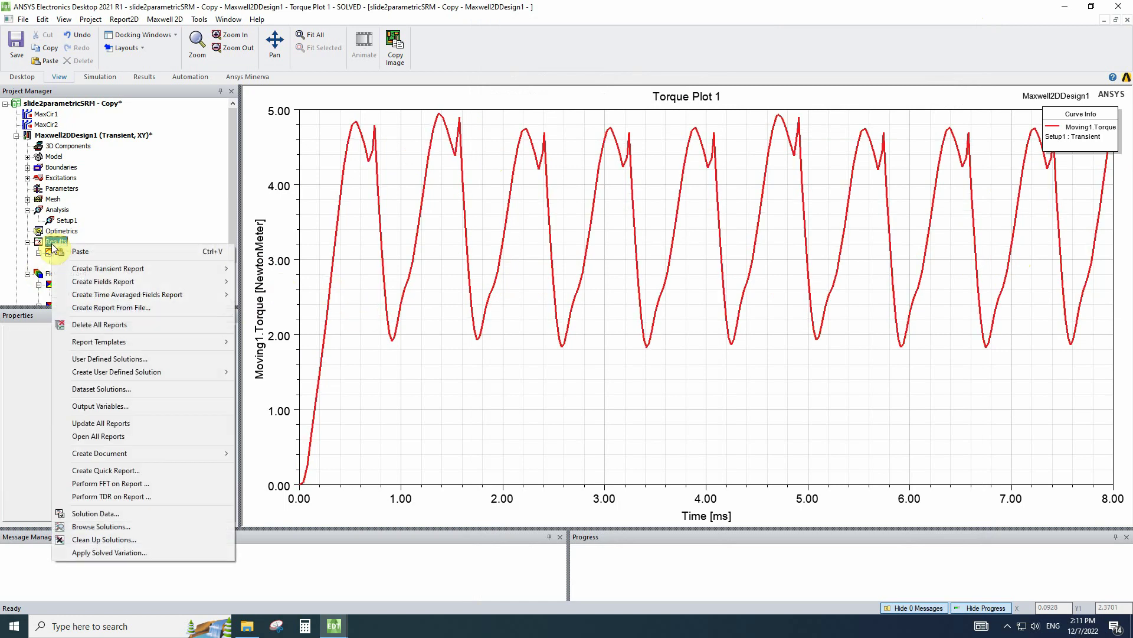
pyautogui.moveTo(190, 272)
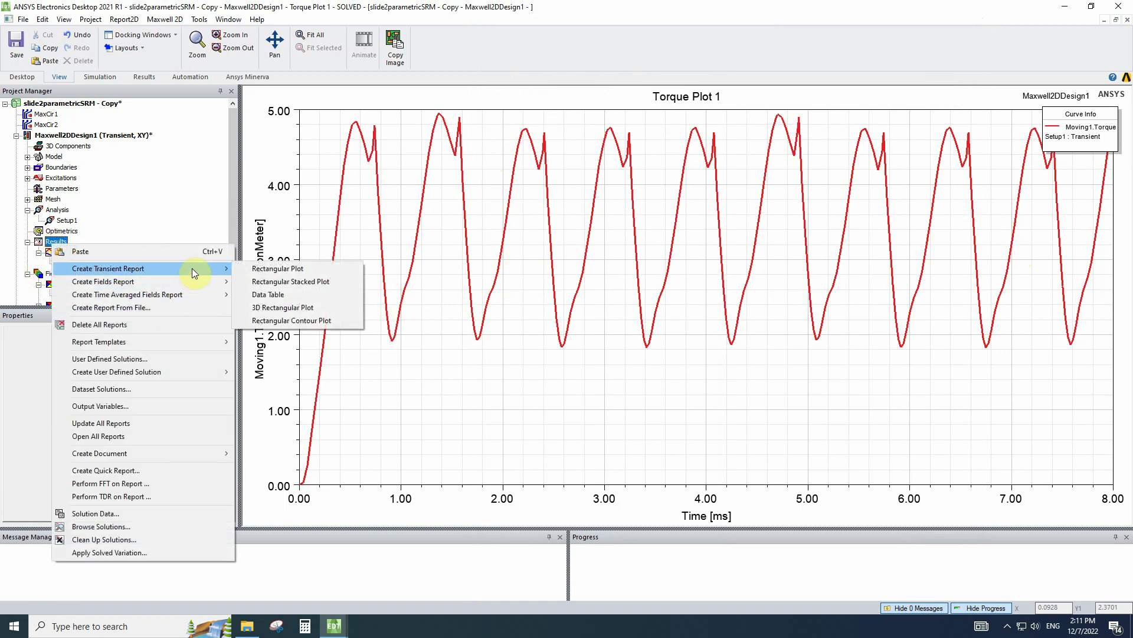
pyautogui.click(256, 270)
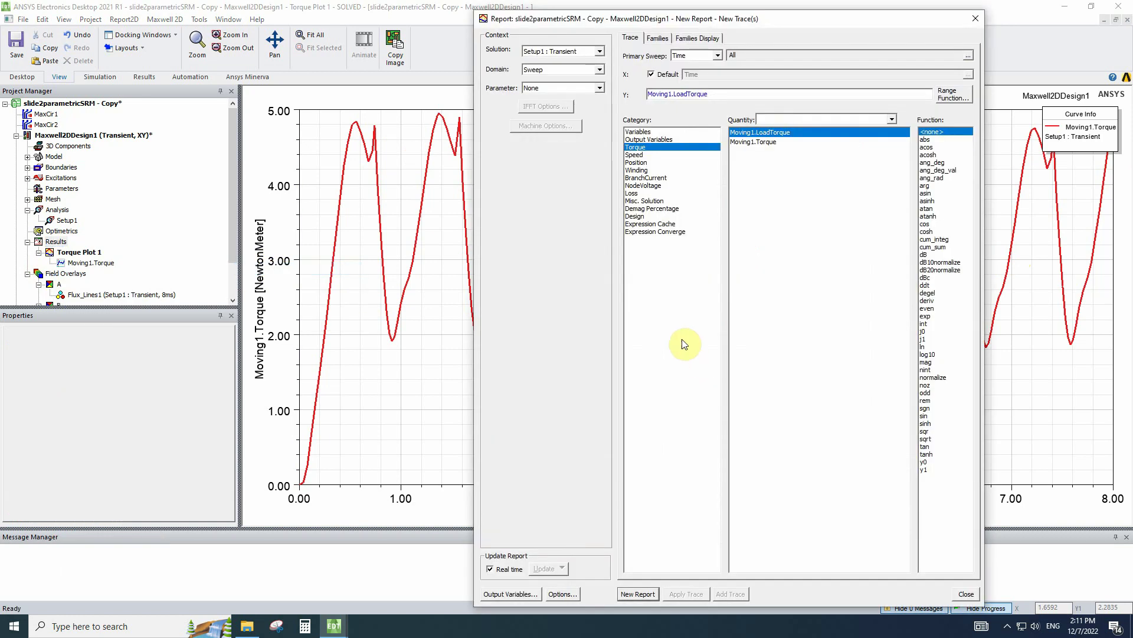
pyautogui.click(642, 155)
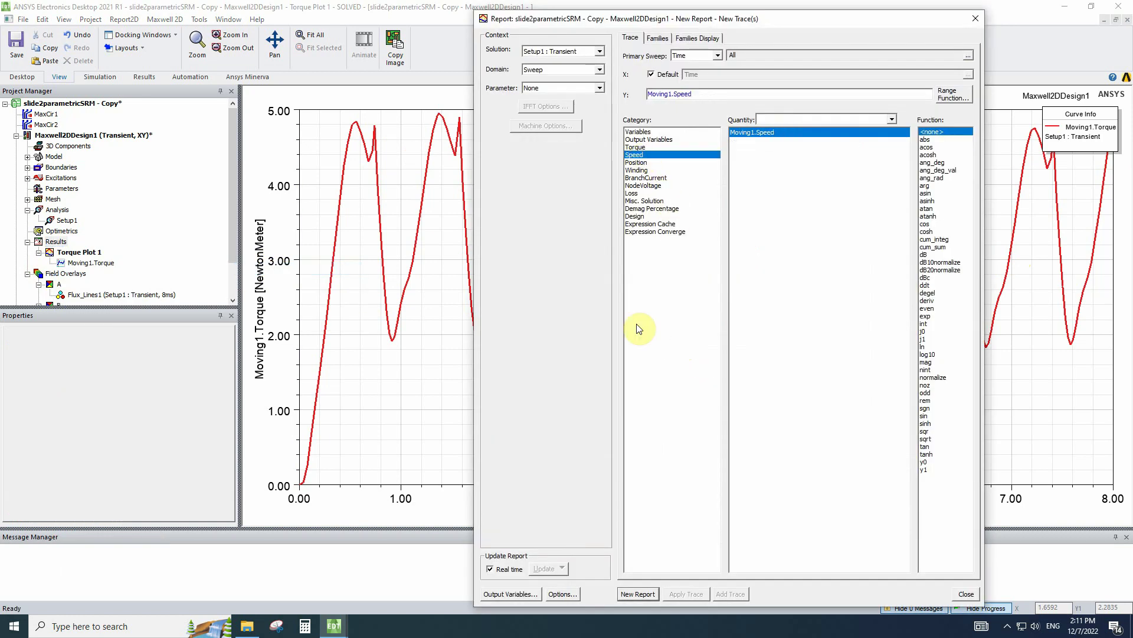
pyautogui.click(622, 590)
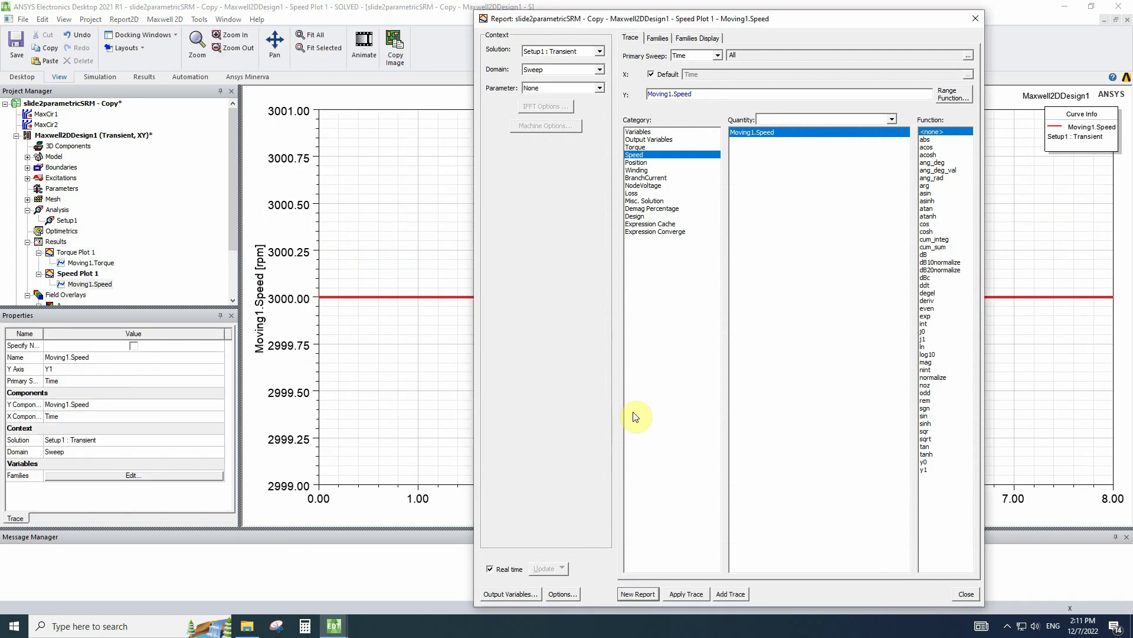
pyautogui.moveTo(655, 26)
pyautogui.mouseDown()
pyautogui.moveTo(882, 139)
pyautogui.moveTo(846, 147)
pyautogui.moveTo(482, 367)
pyautogui.mouseUp()
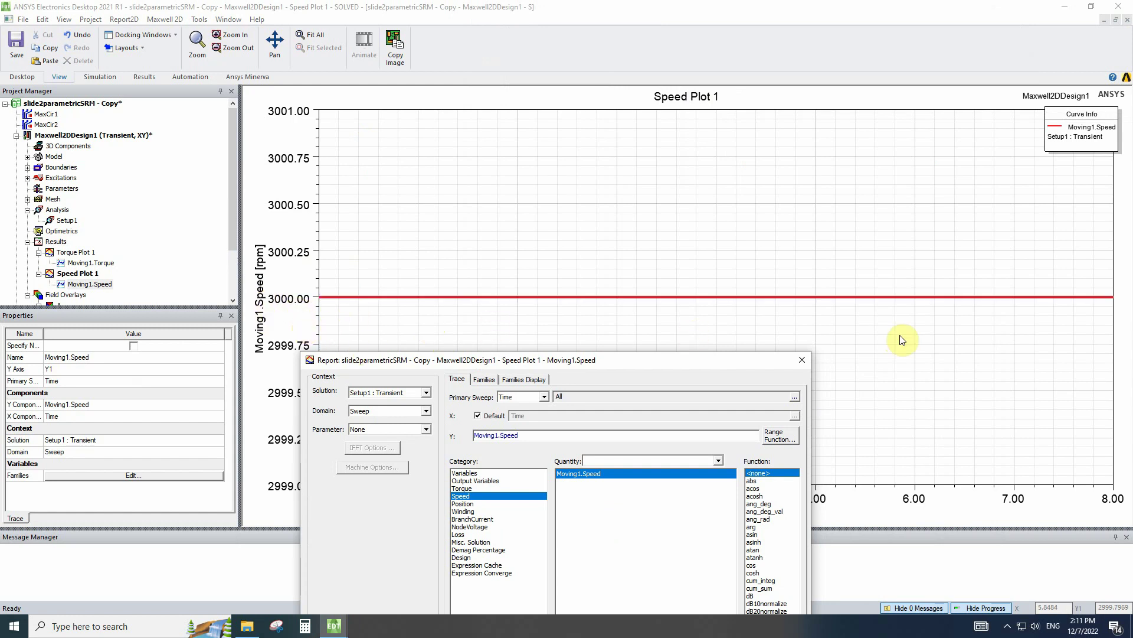
# Create Winding Plot 1 for the L(PhaseB,PhaseD) inductance in nH
pyautogui.moveTo(586, 362); pyautogui.dragTo(725, 162)
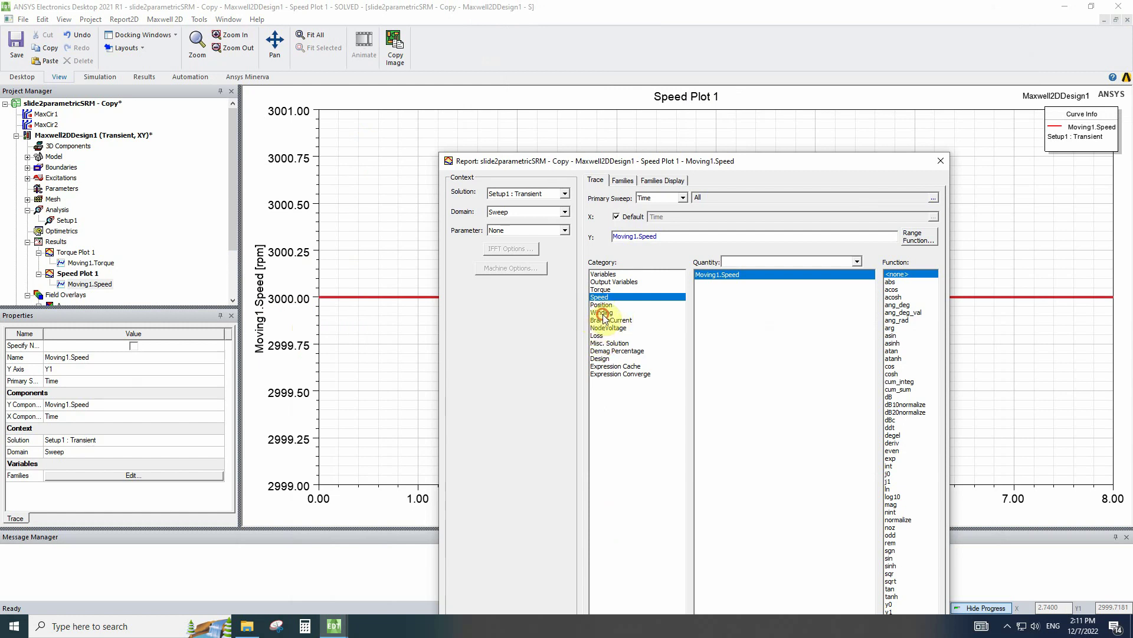
pyautogui.click(603, 313)
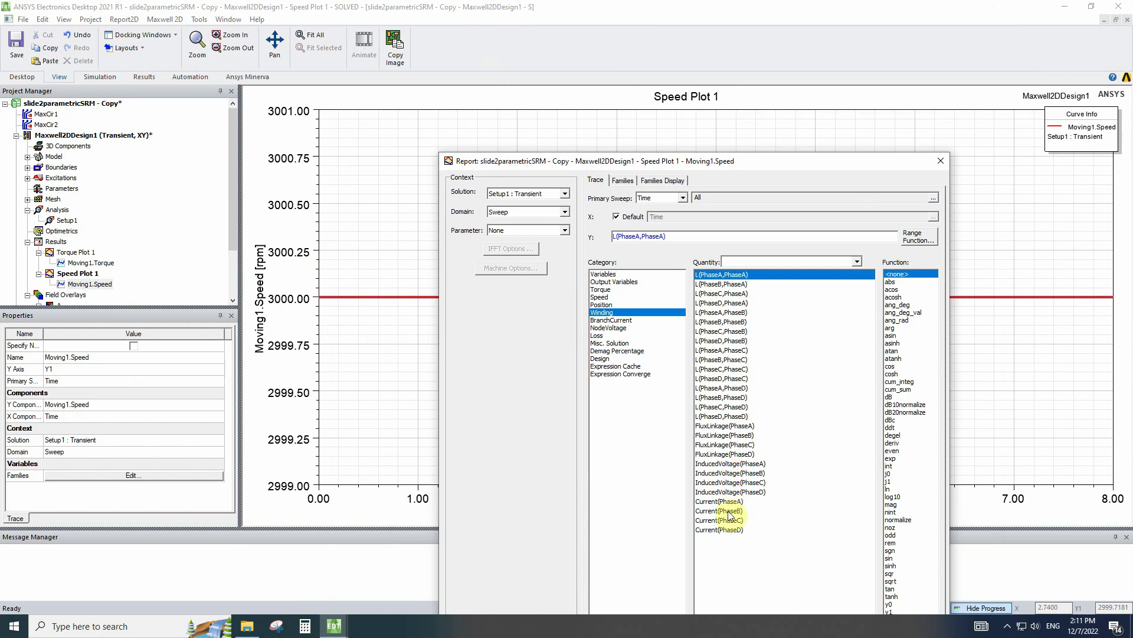
pyautogui.click(728, 530)
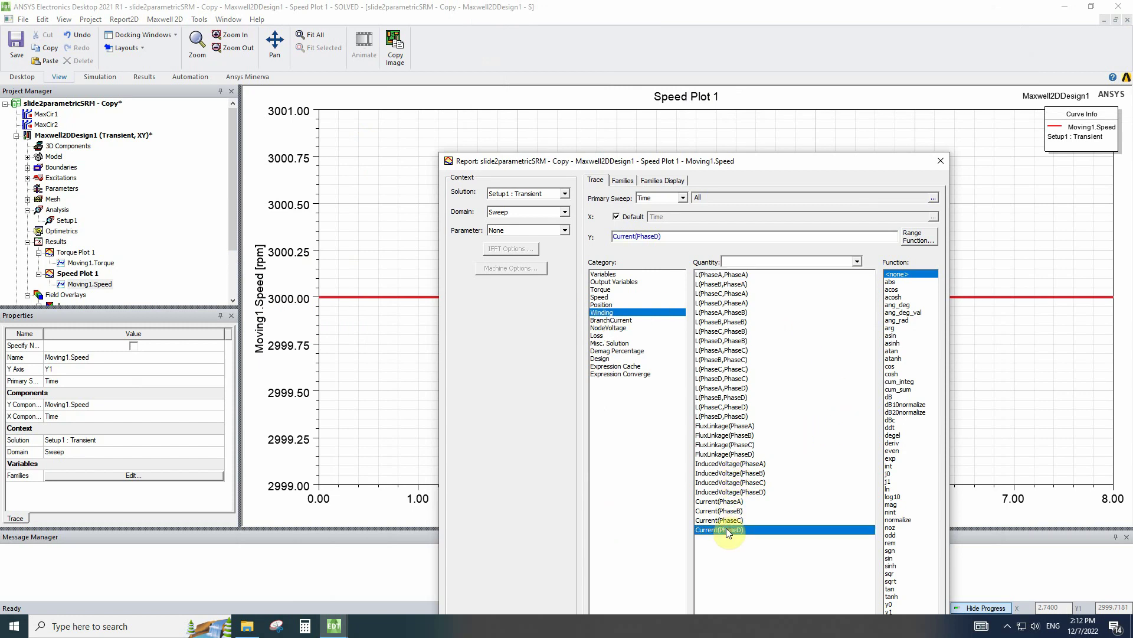
pyautogui.click(729, 483)
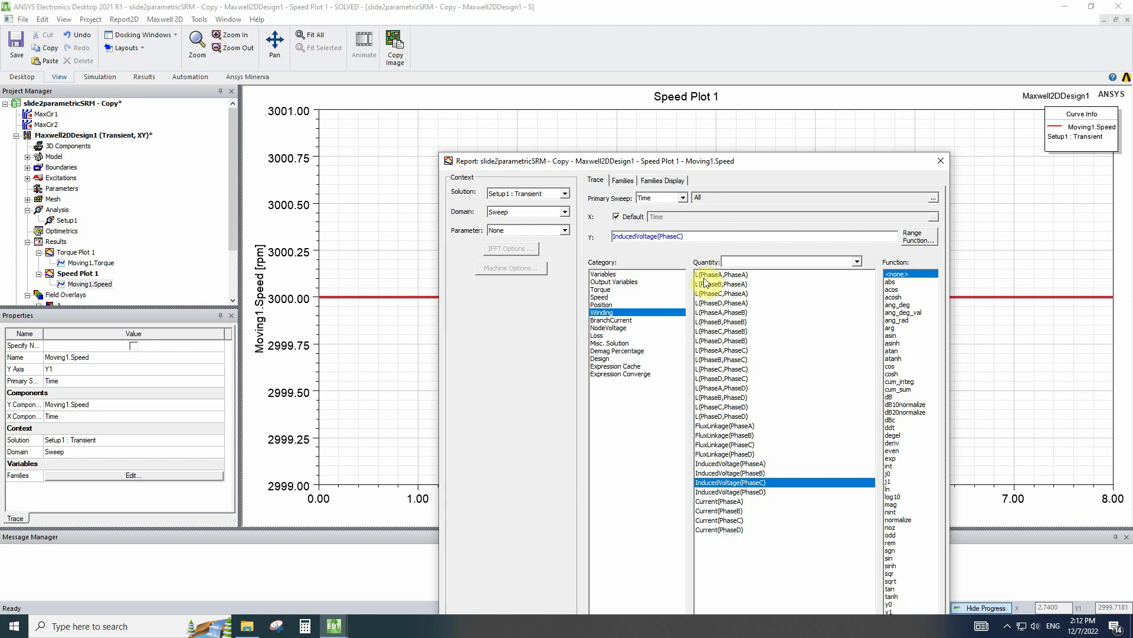
pyautogui.click(716, 398)
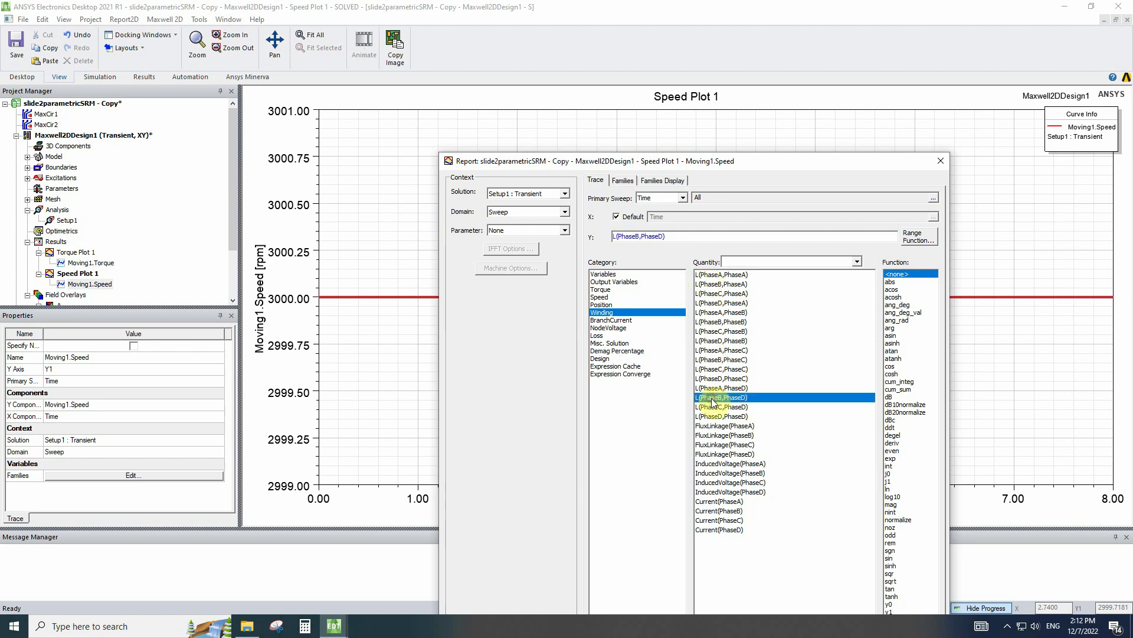
pyautogui.moveTo(657, 163); pyautogui.dragTo(662, 113)
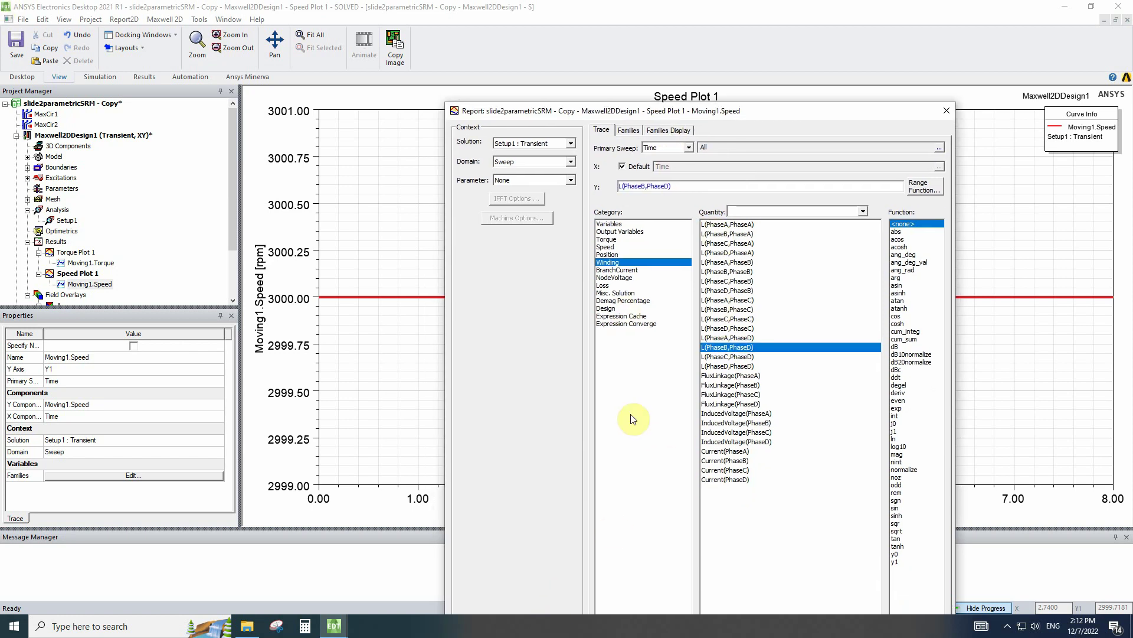
pyautogui.moveTo(731, 125); pyautogui.dragTo(771, 33)
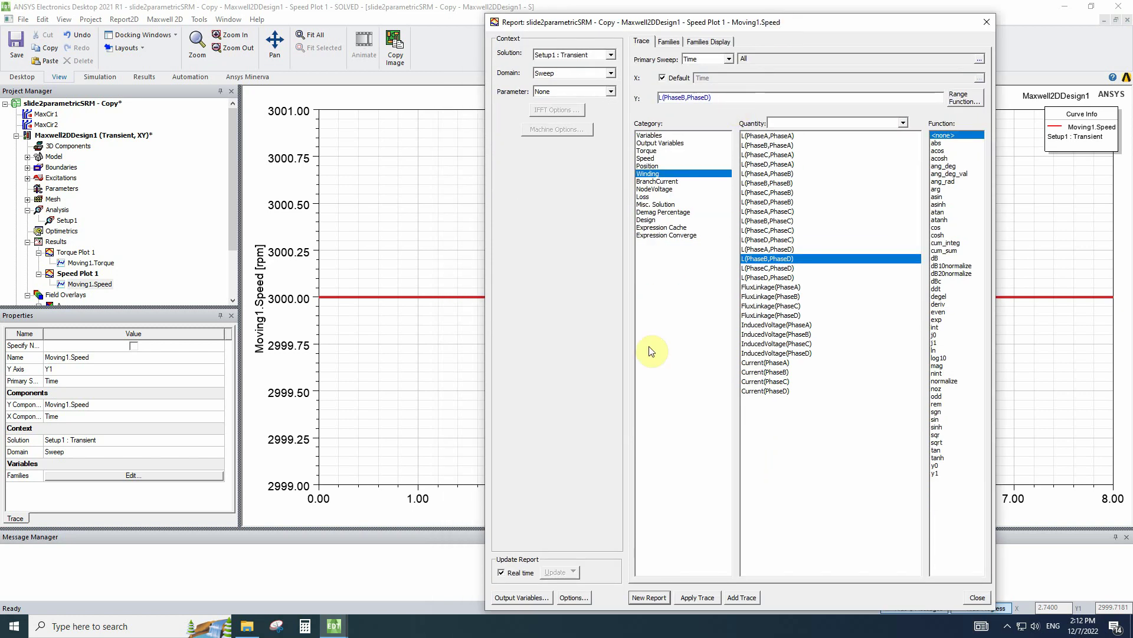
pyautogui.click(656, 598)
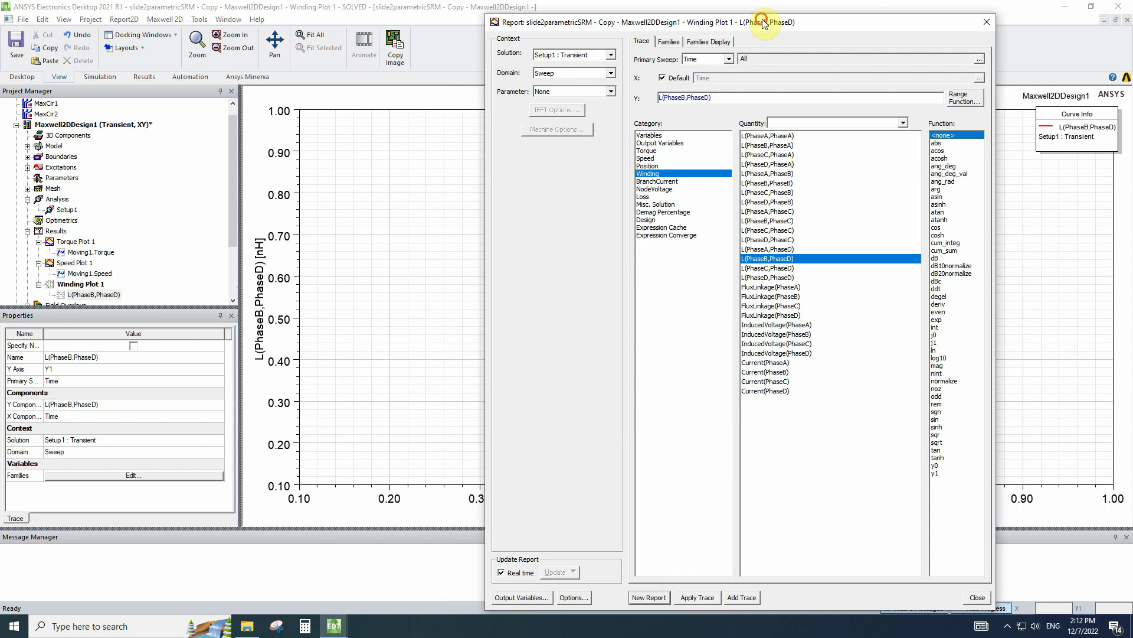
# Create Winding Plot 2 of InducedVoltage for phases A through D
pyautogui.moveTo(759, 23); pyautogui.dragTo(688, 36)
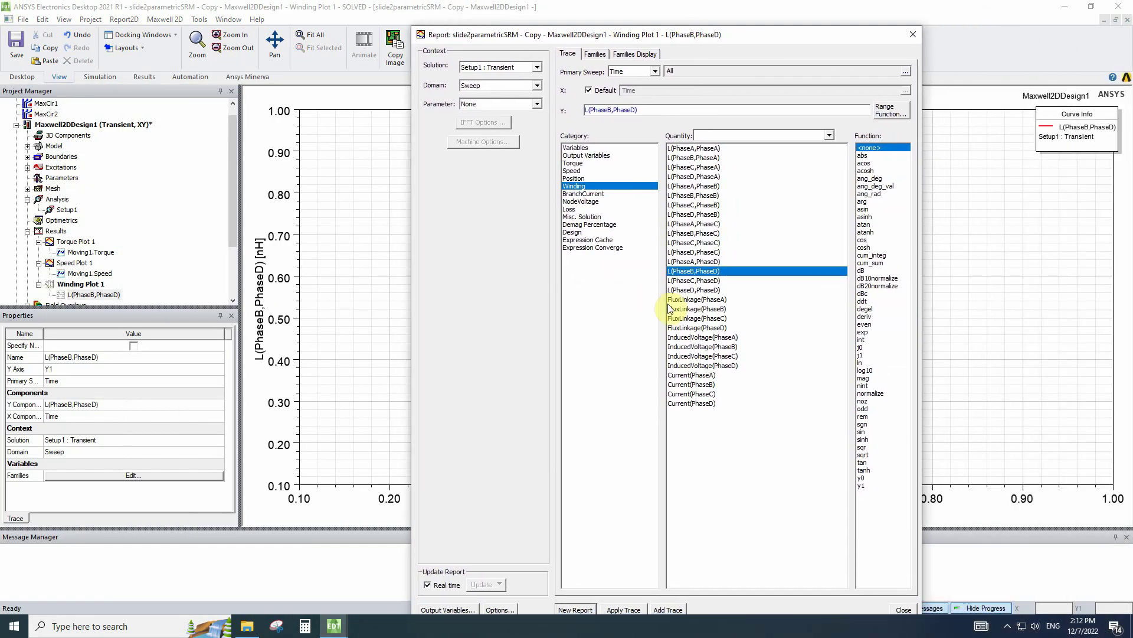
pyautogui.click(707, 338)
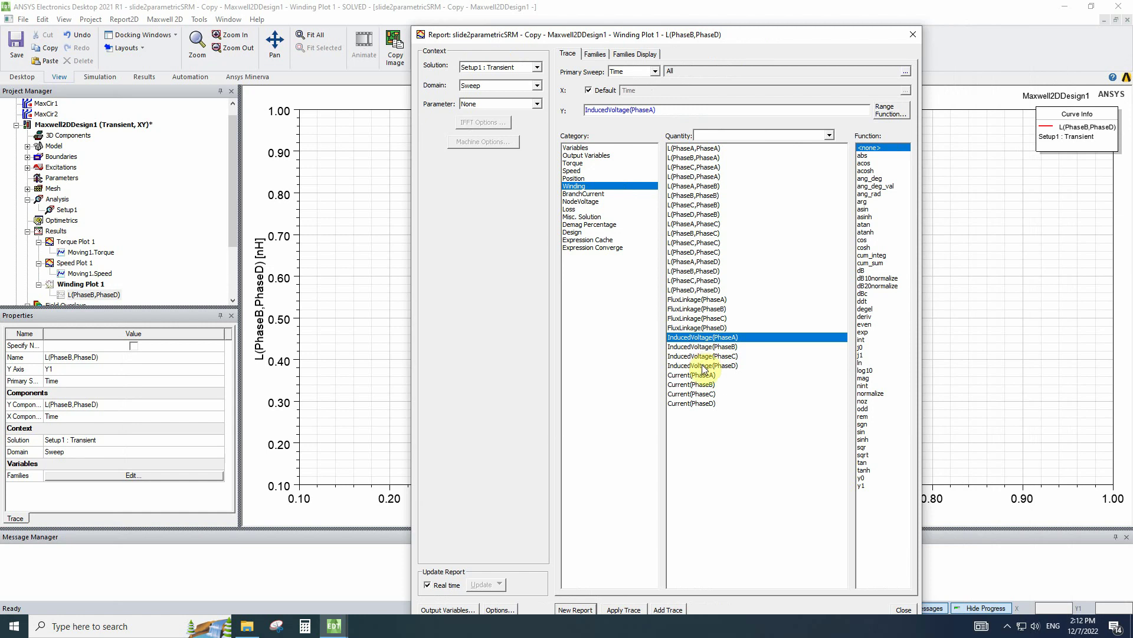
pyautogui.keyDown('shift'); pyautogui.click(702, 366); pyautogui.keyUp('shift')
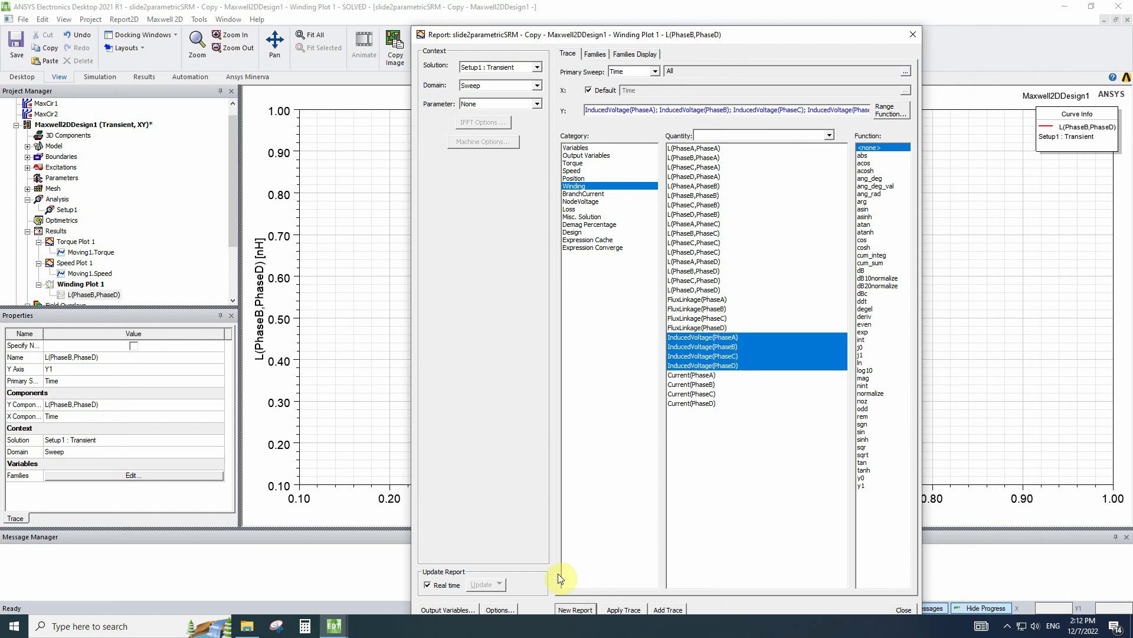
pyautogui.click(573, 611)
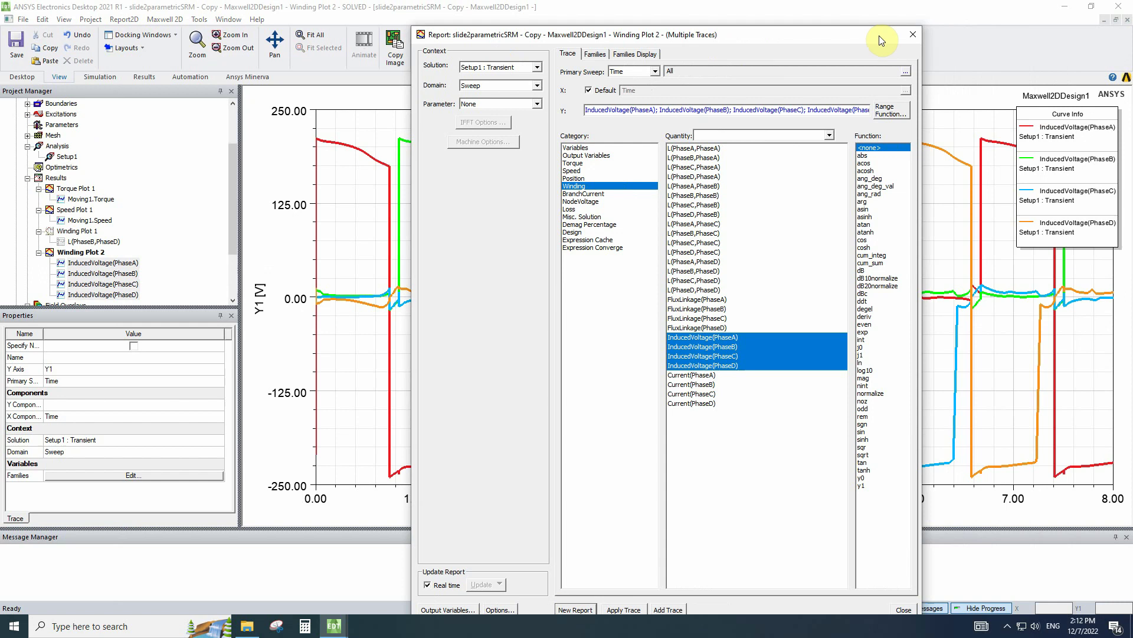
# Create Winding Plot 3 of Current for phases A through D and close the report setup
pyautogui.click(705, 375)
pyautogui.keyDown('shift'); pyautogui.click(702, 404); pyautogui.keyUp('shift')
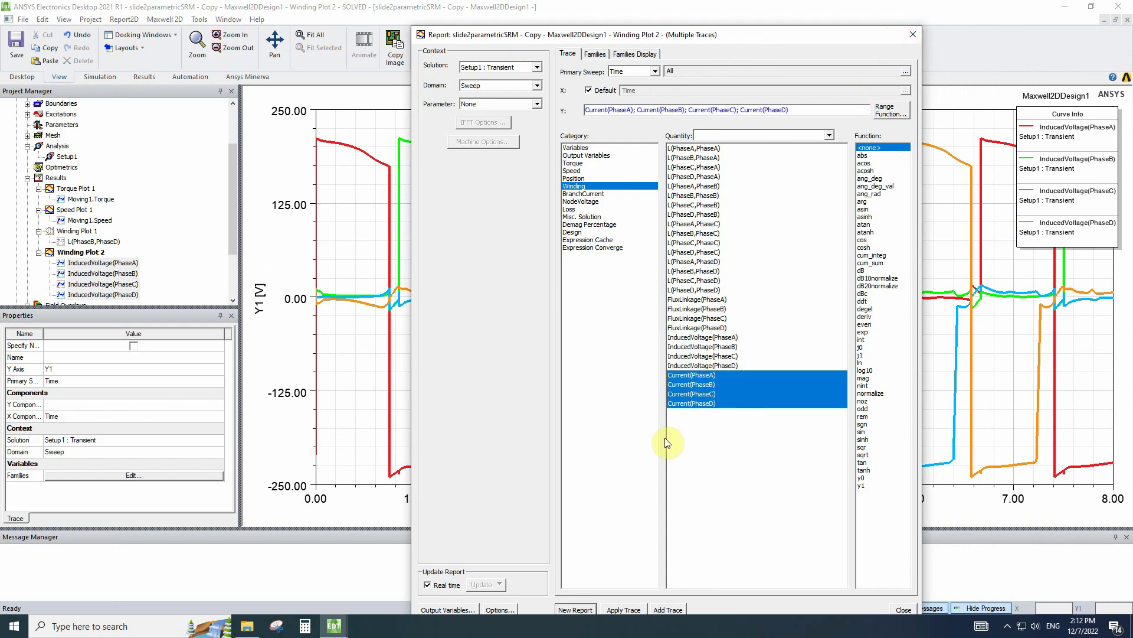
pyautogui.click(575, 609)
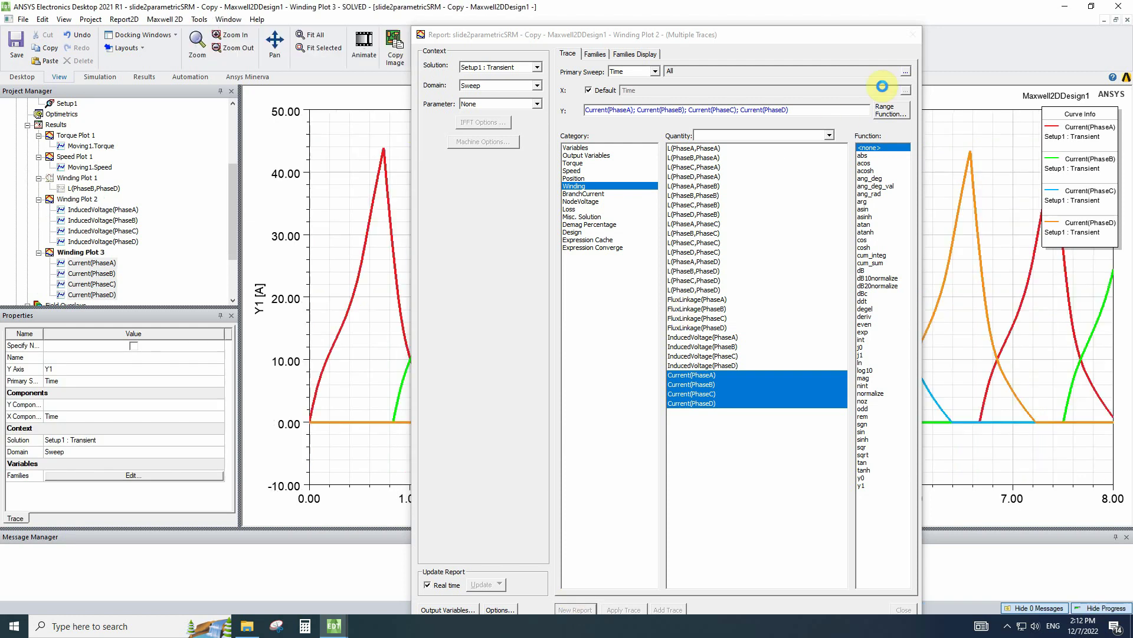
pyautogui.click(915, 34)
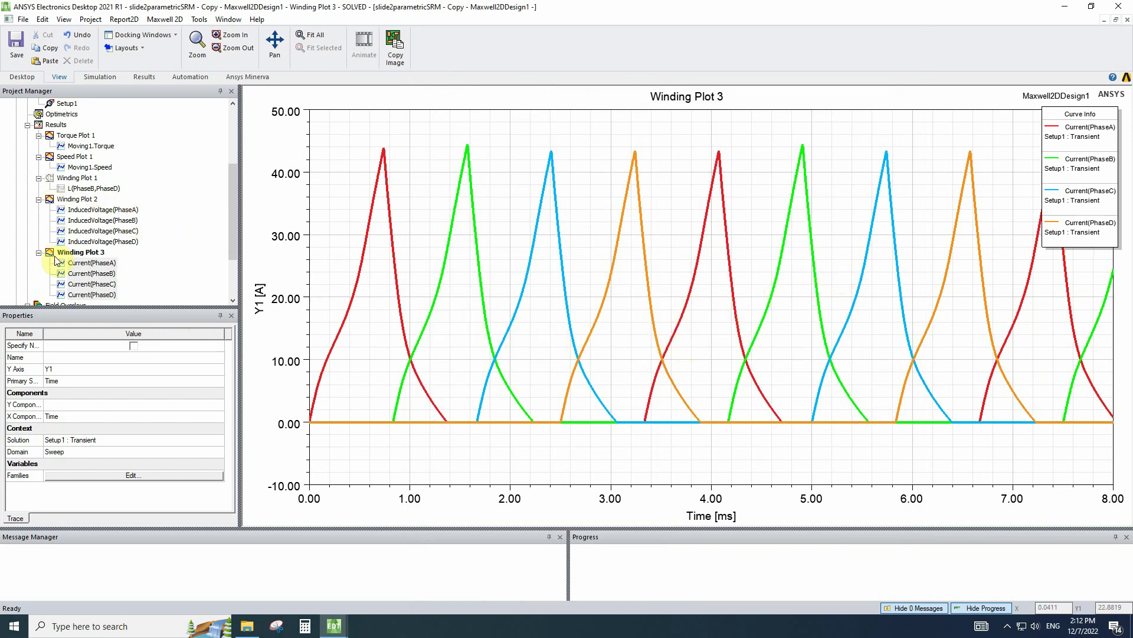
pyautogui.doubleClick(58, 203)
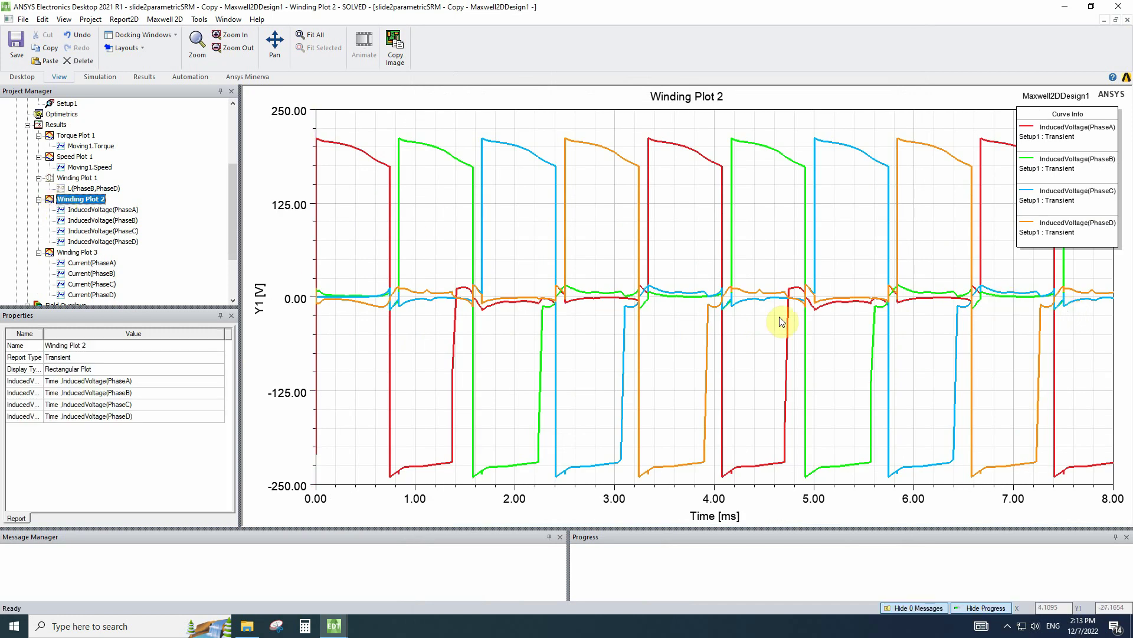
pyautogui.click(1071, 135)
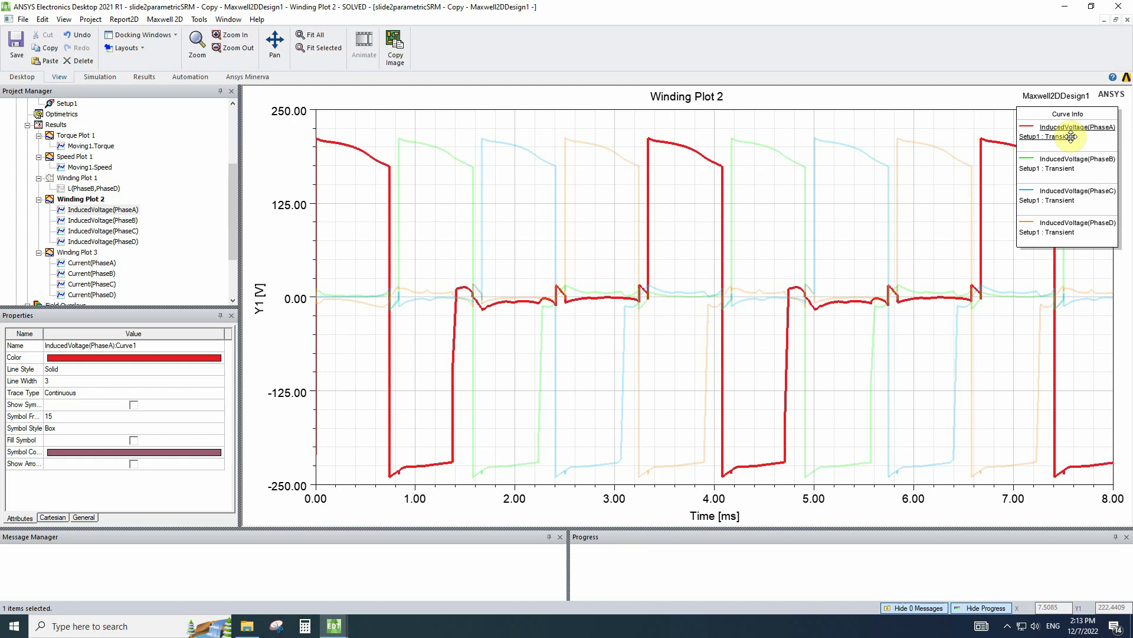
pyautogui.click(1066, 166)
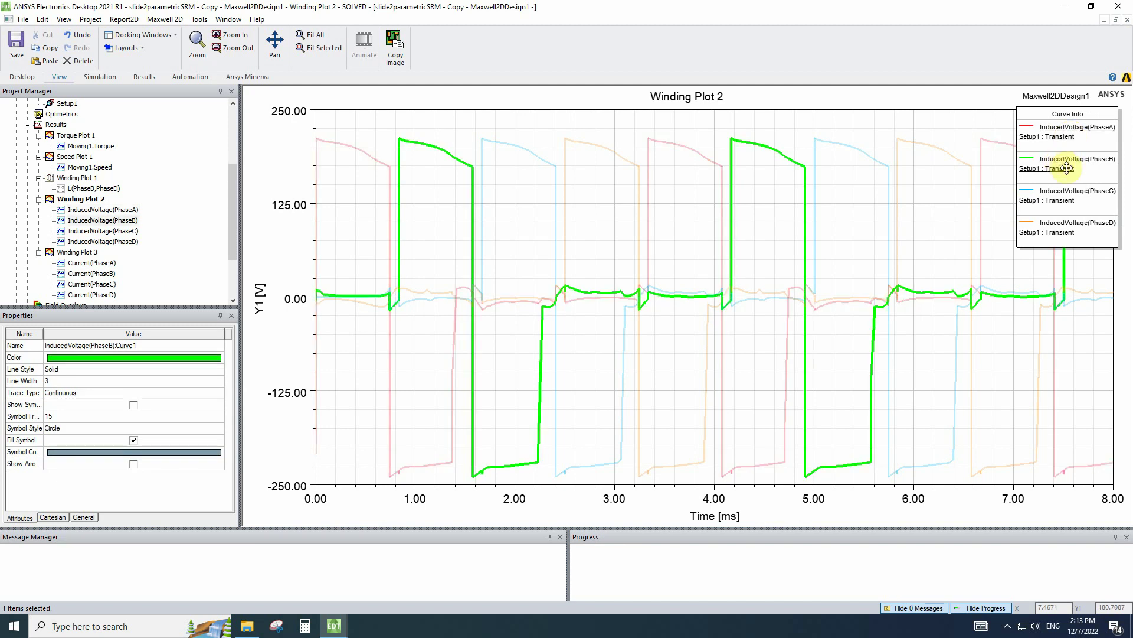
pyautogui.click(1059, 200)
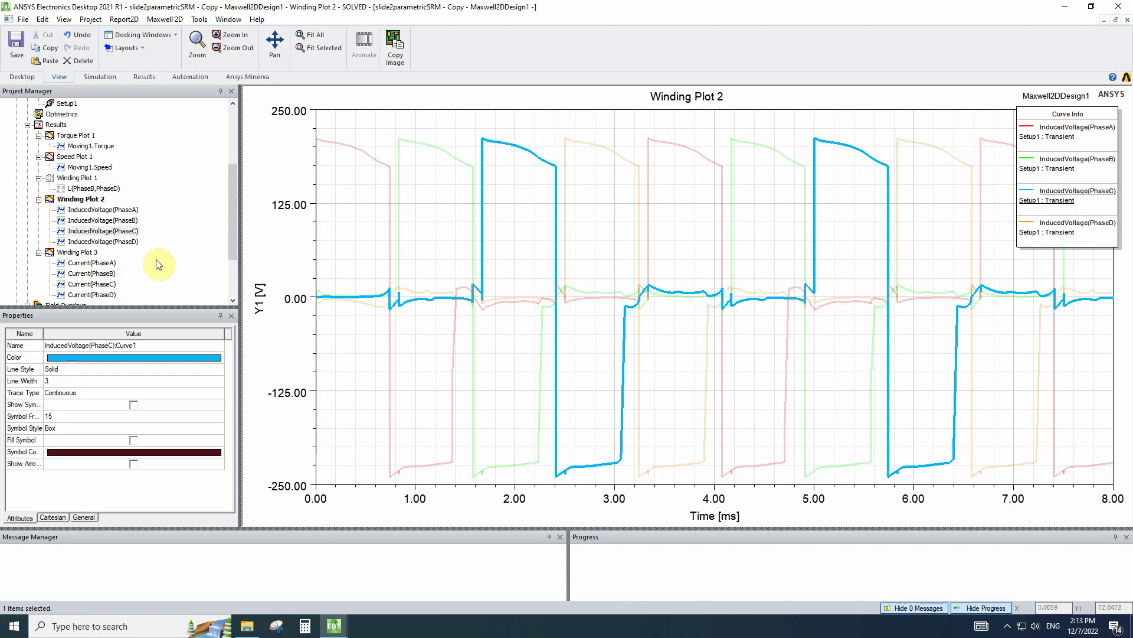
pyautogui.doubleClick(80, 253)
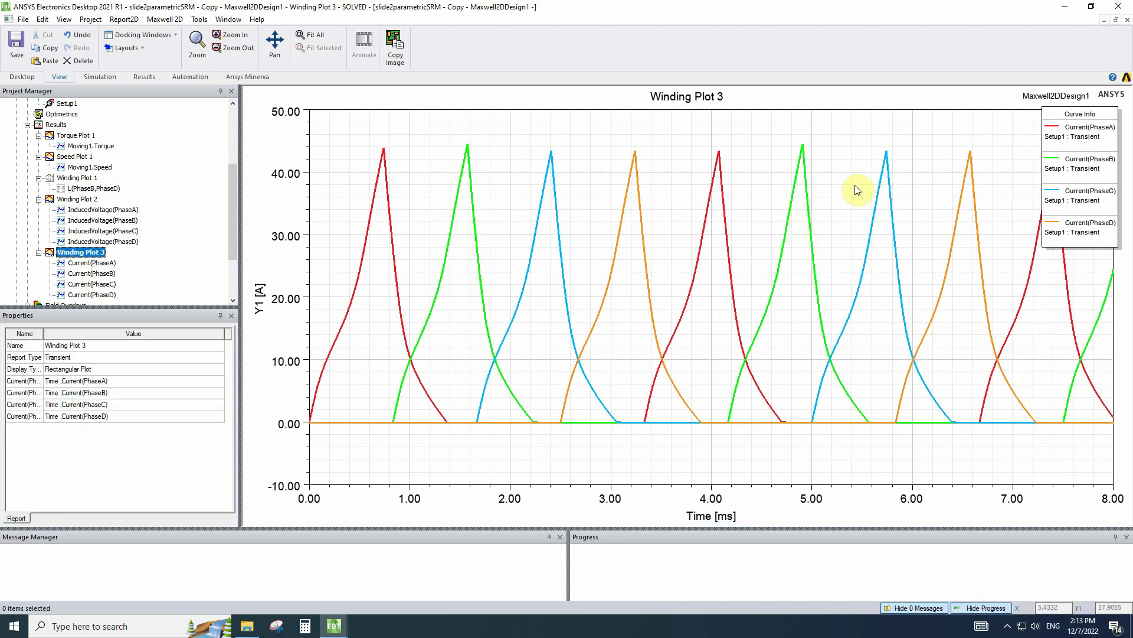
pyautogui.click(1105, 164)
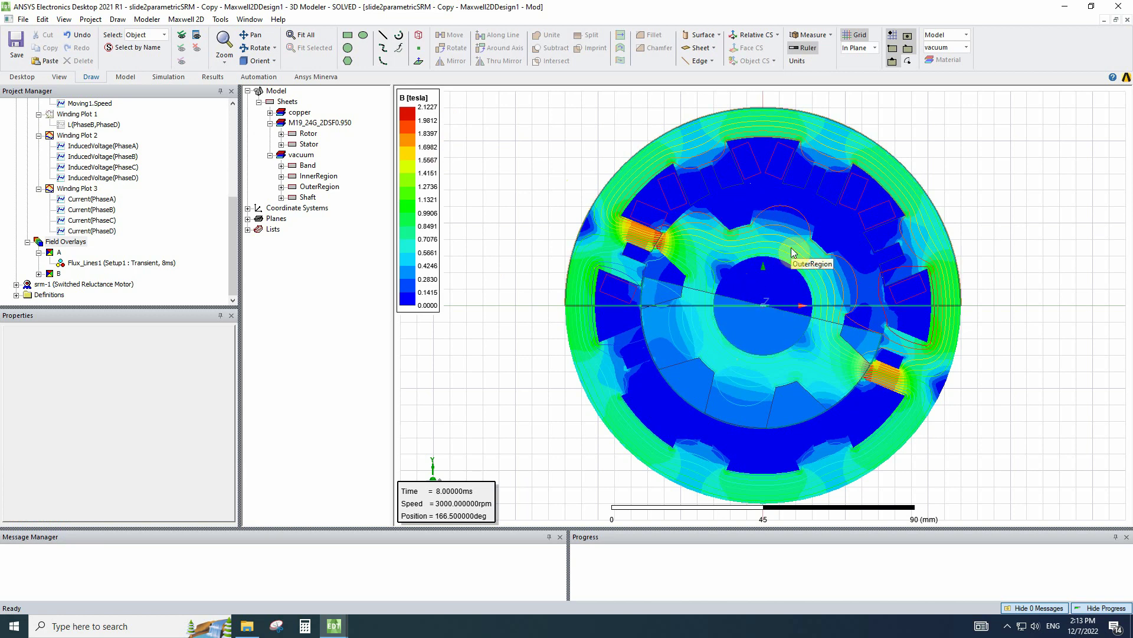
# Zoom the flux-density plot onto the saturated red stator tooth at the air gap
pyautogui.scroll(2, 648, 243)
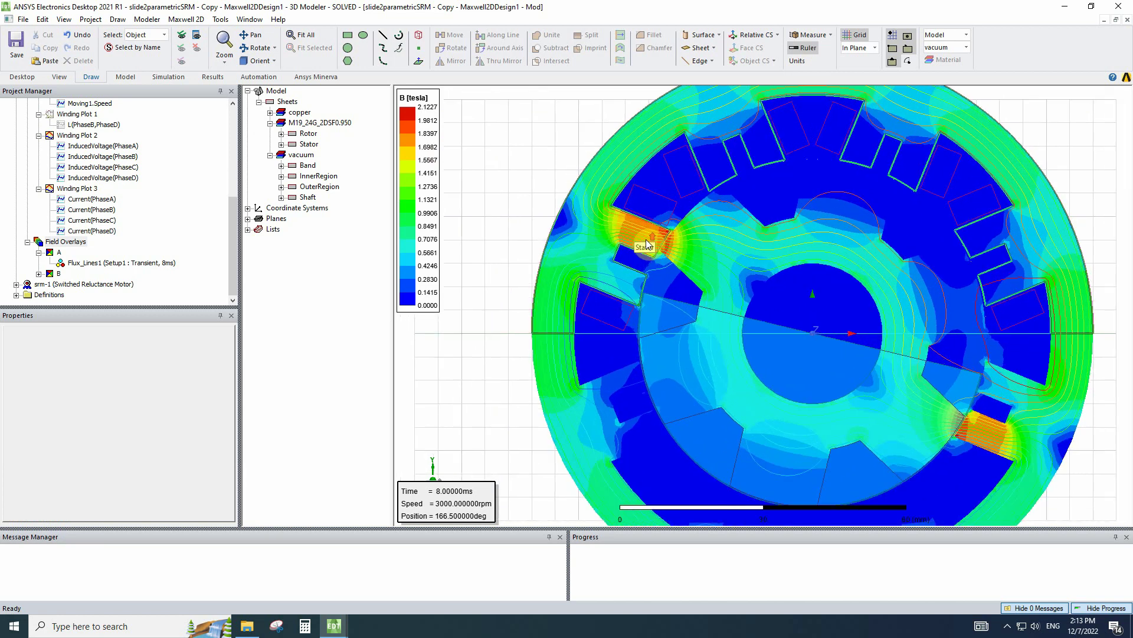
pyautogui.scroll(2, 646, 241)
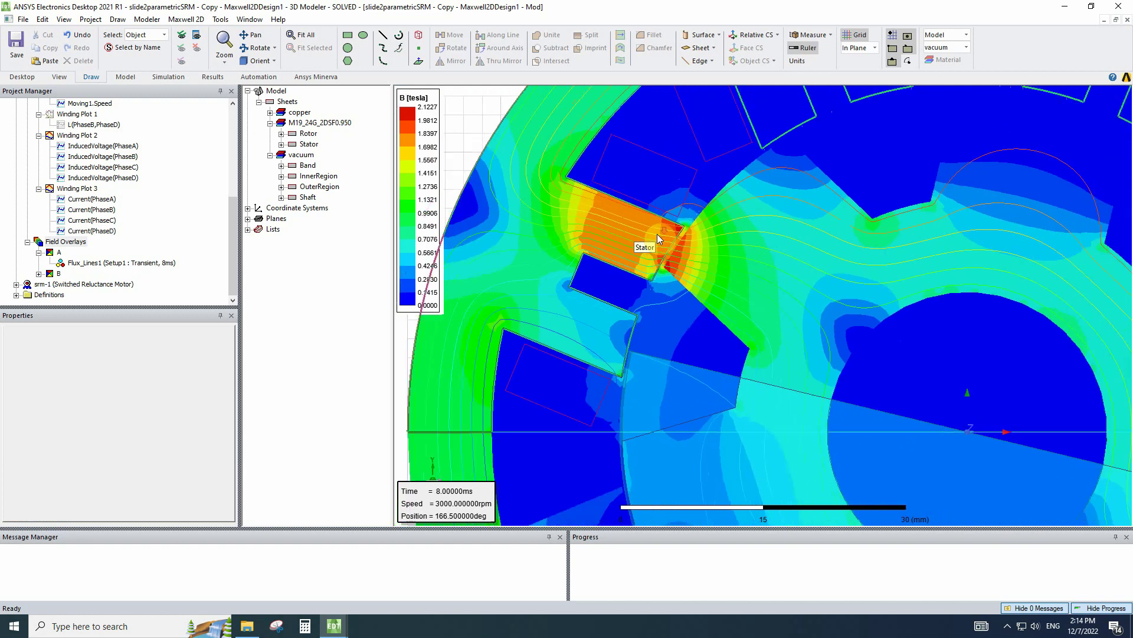
pyautogui.scroll(-1, 657, 234)
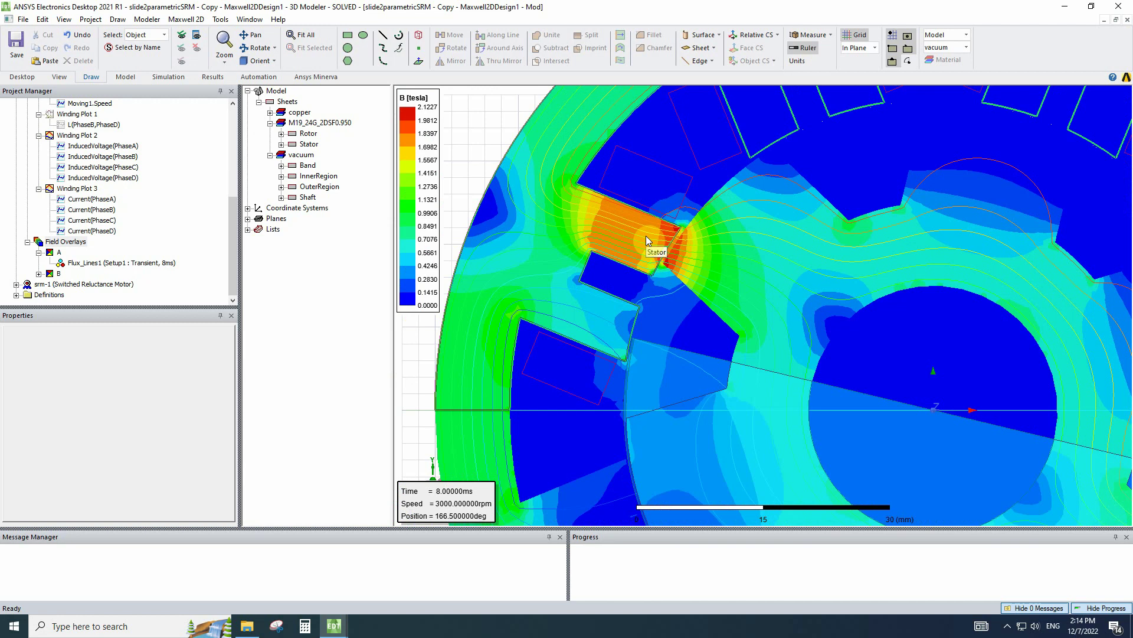
pyautogui.click(121, 19)
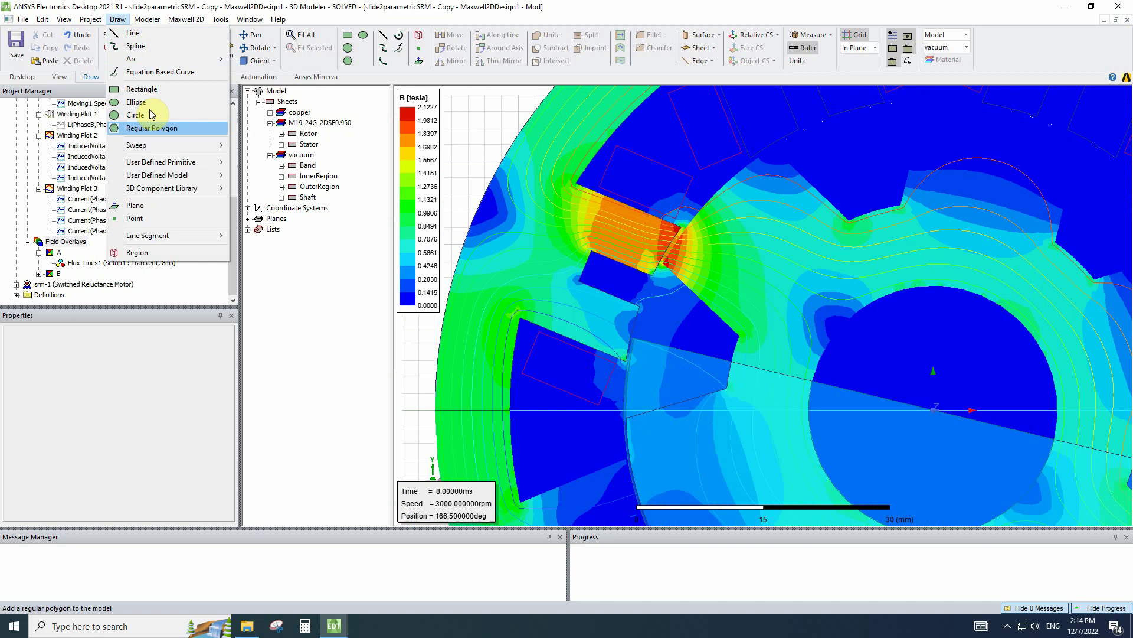
# Place Point1 at (-32, 22, 0) mm on the stator tooth tip and select it under Points
pyautogui.click(151, 219)
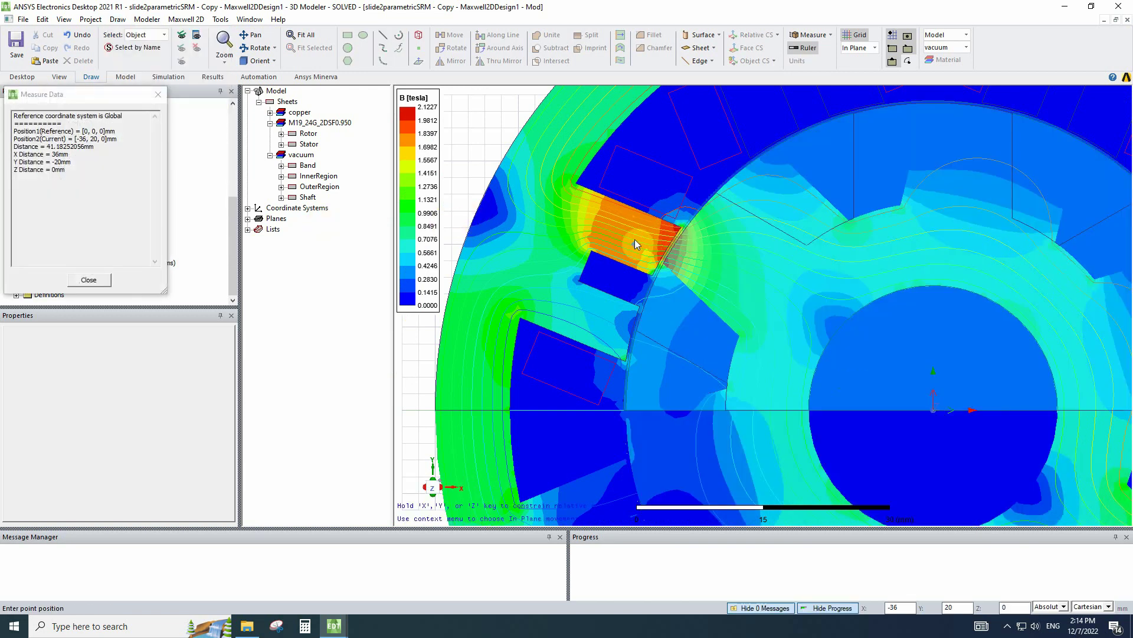
pyautogui.scroll(4, 649, 248)
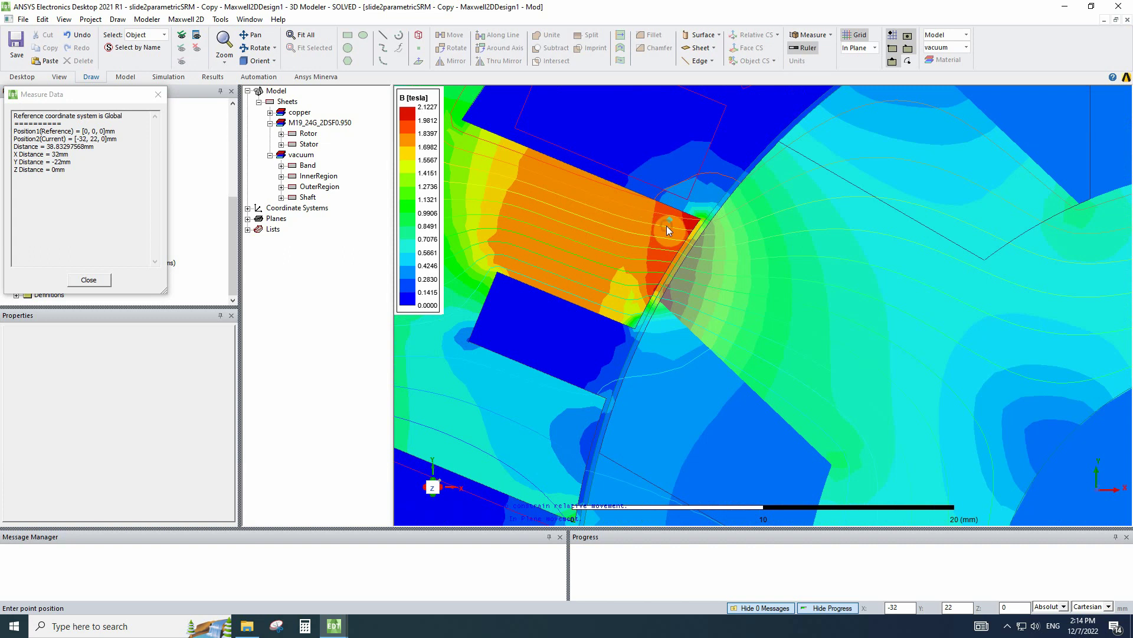
pyautogui.press('Escape')
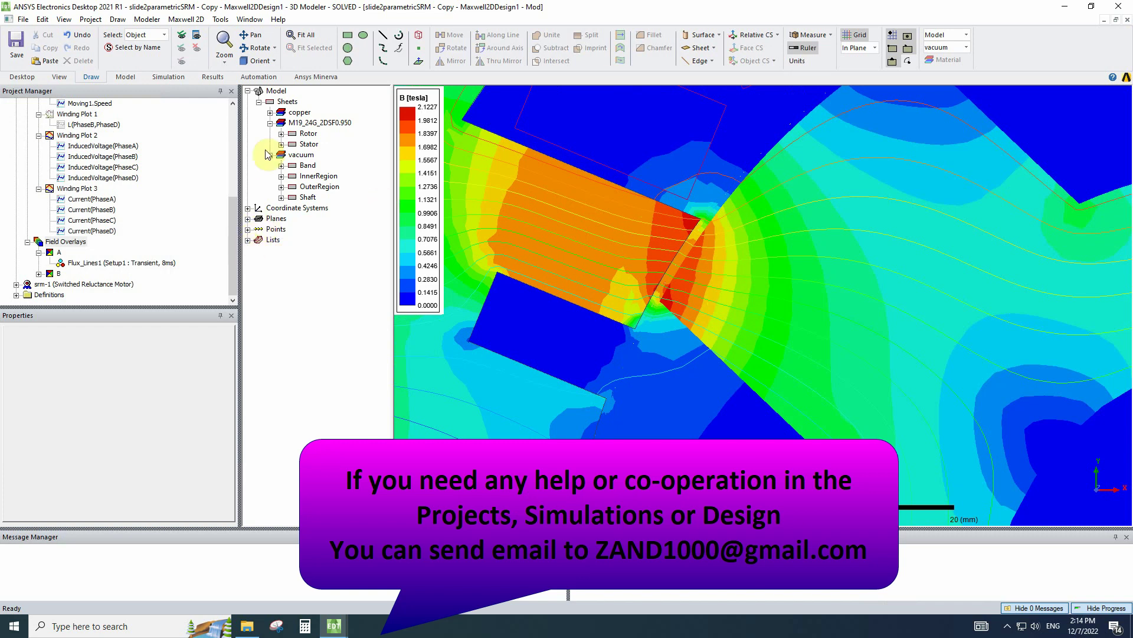
pyautogui.click(247, 229)
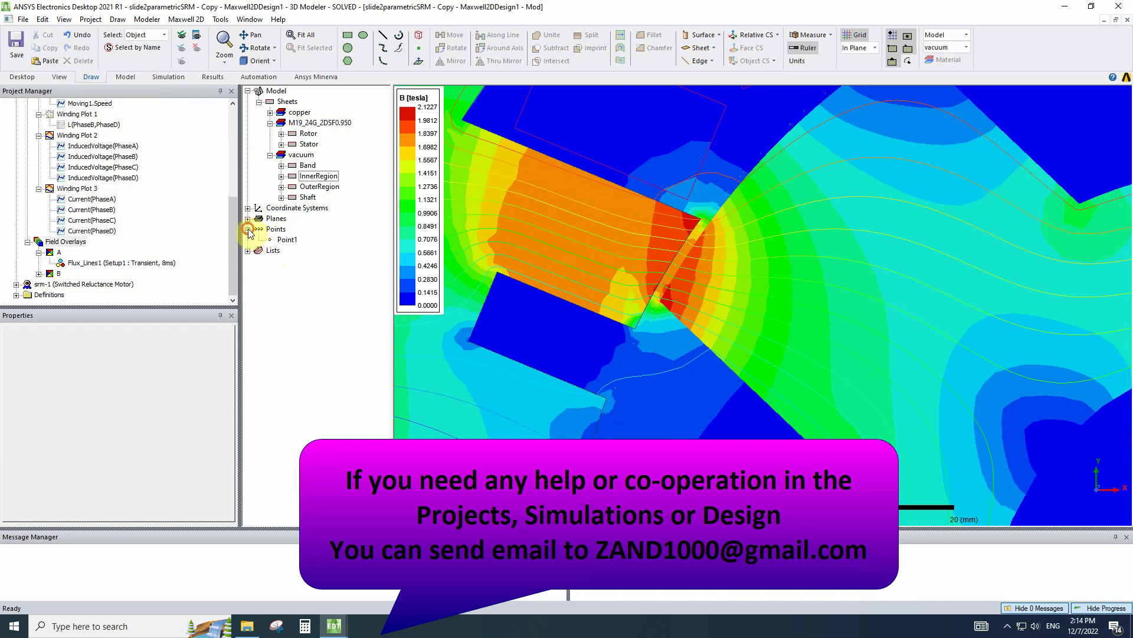
pyautogui.click(276, 240)
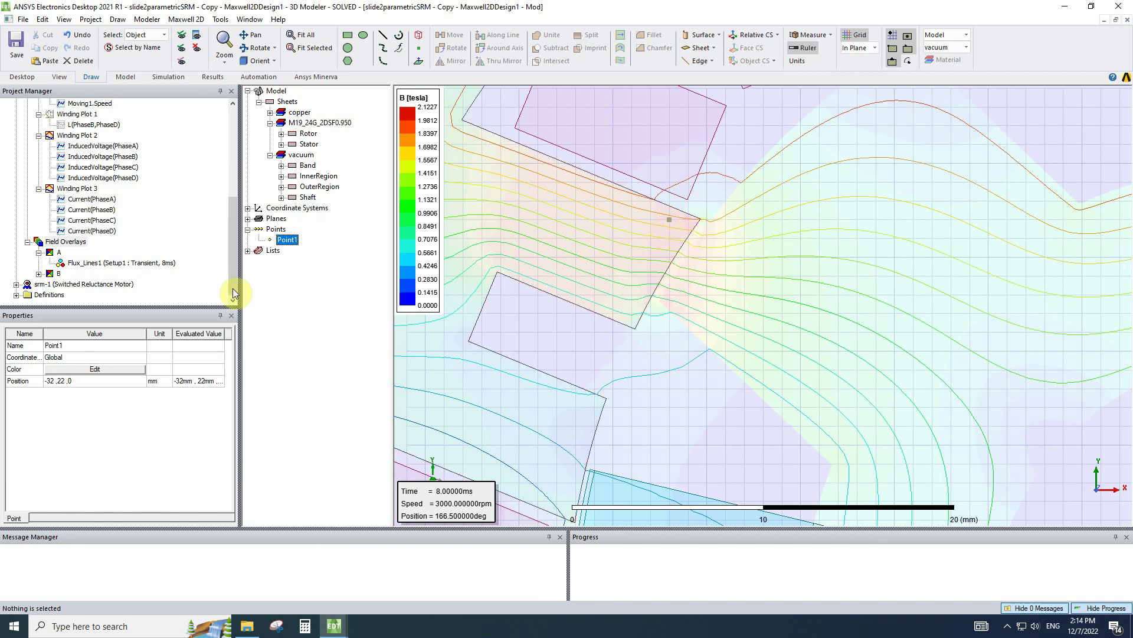
pyautogui.scroll(3, 96, 232)
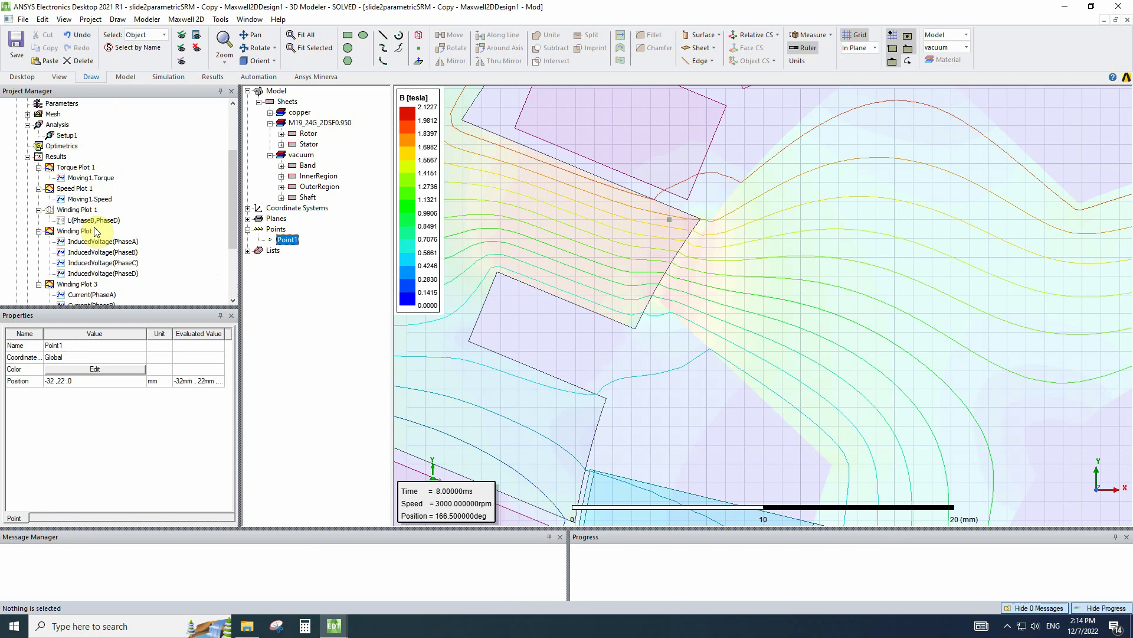
pyautogui.scroll(3, 96, 232)
# Create a rectangular fields report plotting Mag_B at Point1 over time
pyautogui.rightClick(55, 241)
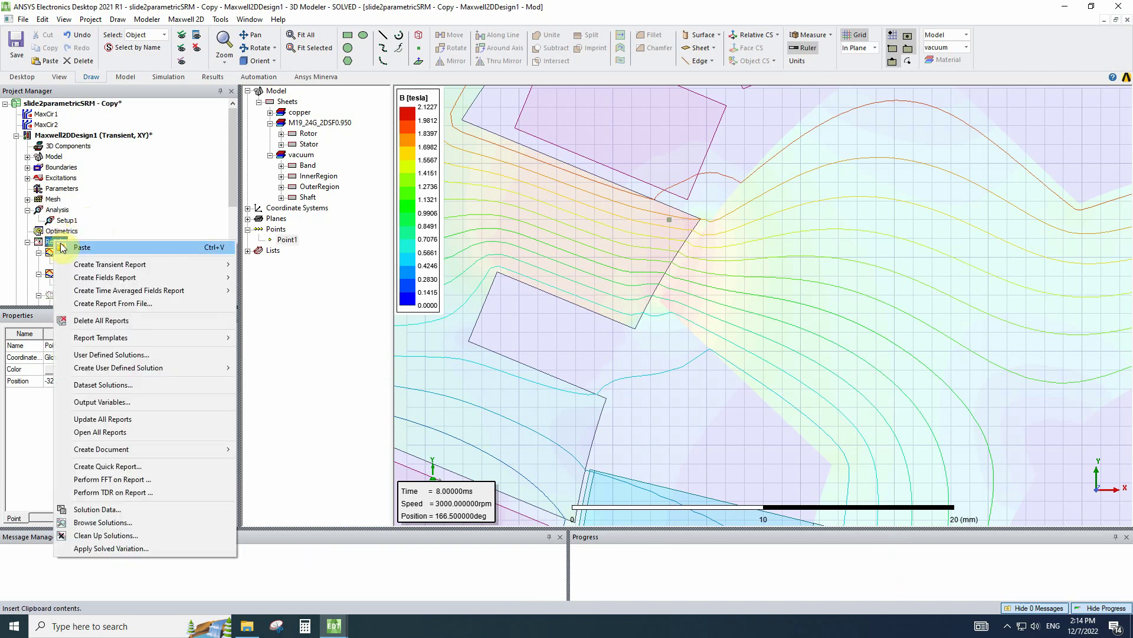
pyautogui.moveTo(95, 266)
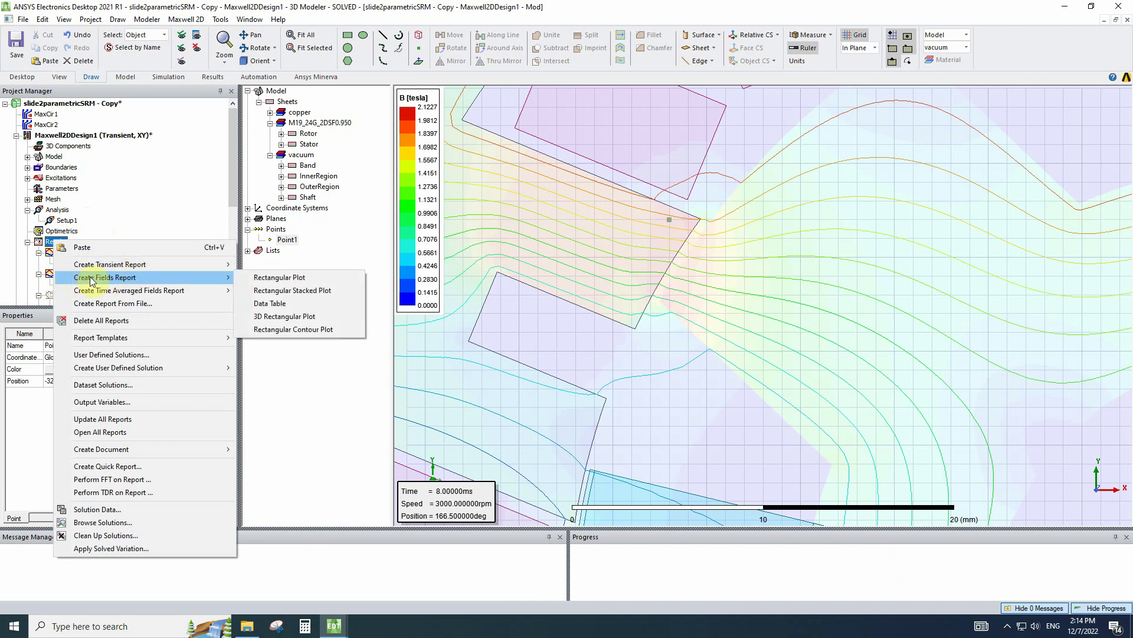
pyautogui.click(259, 278)
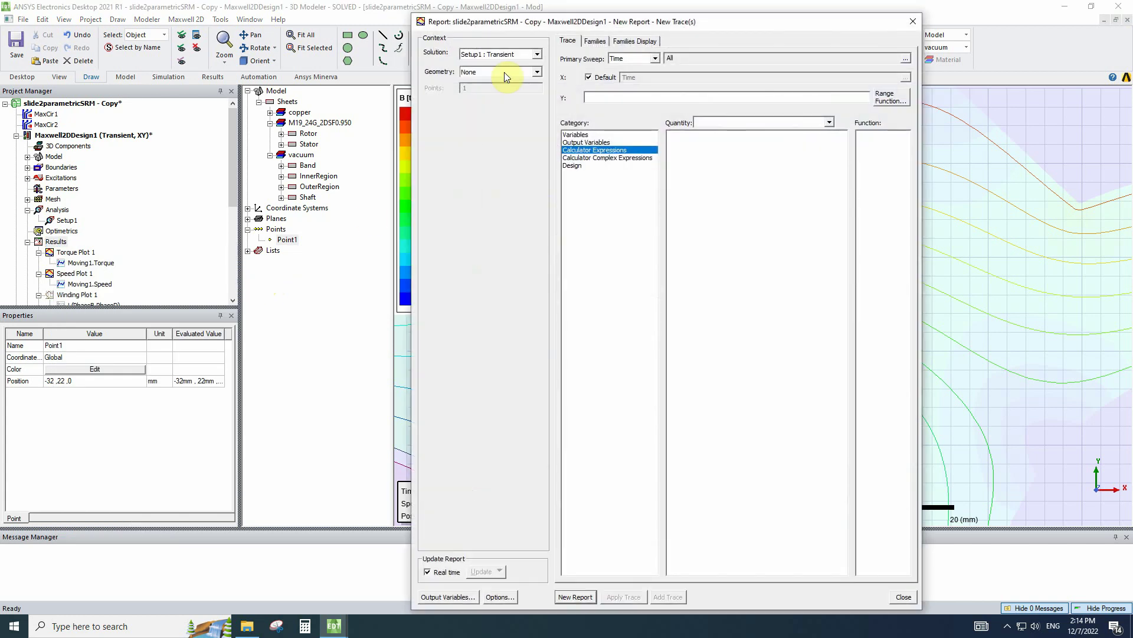
pyautogui.click(504, 72)
pyautogui.click(473, 90)
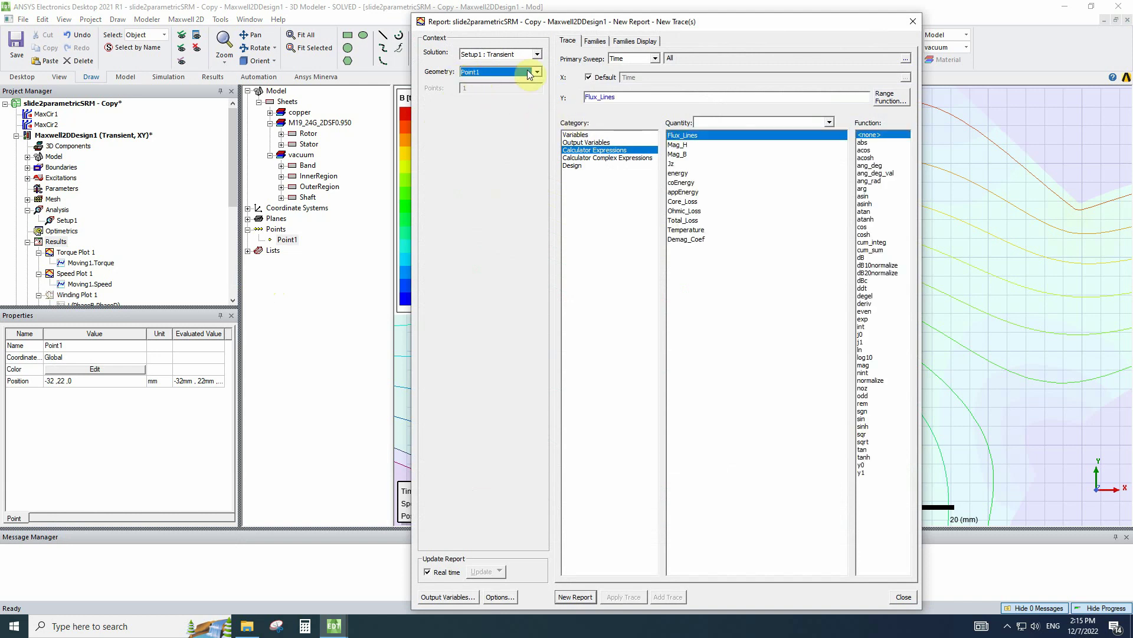
pyautogui.click(688, 155)
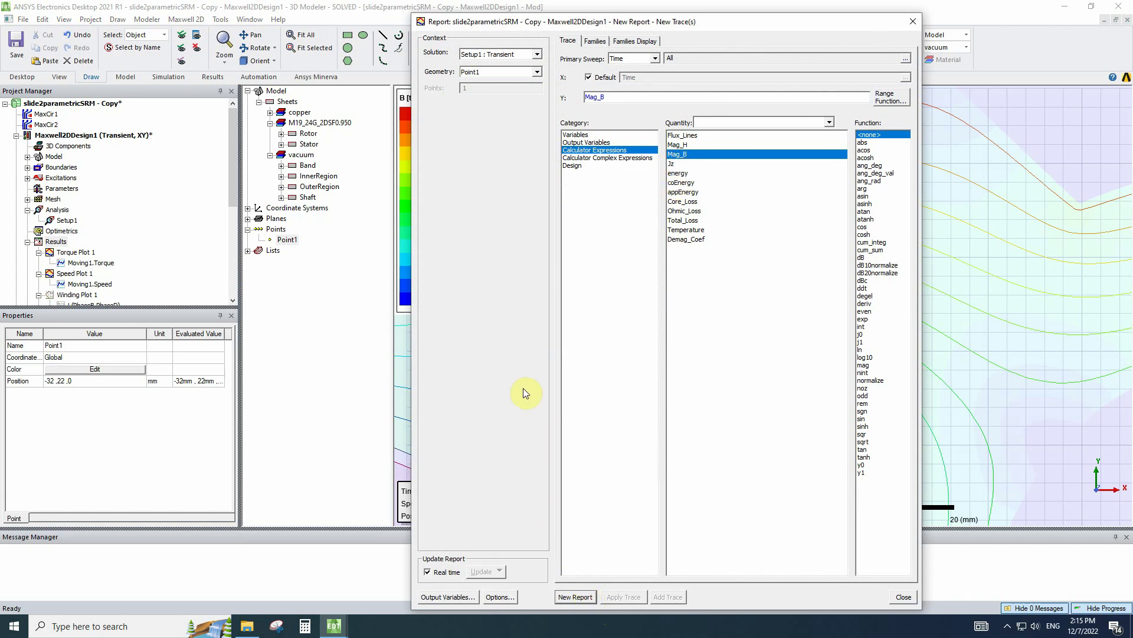
pyautogui.click(576, 596)
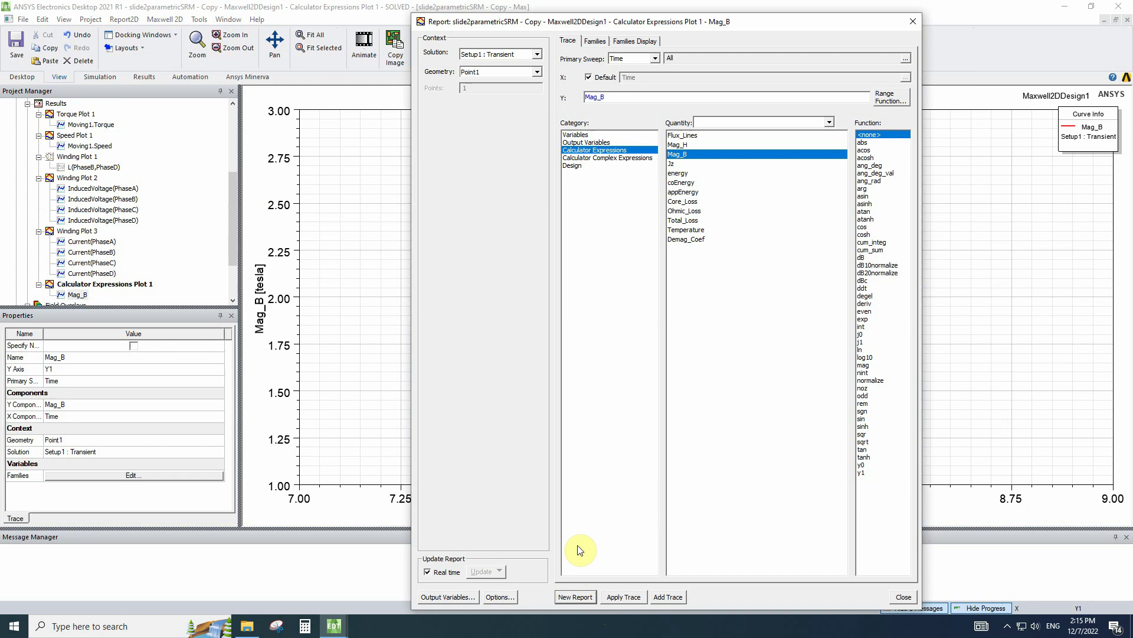
pyautogui.click(913, 21)
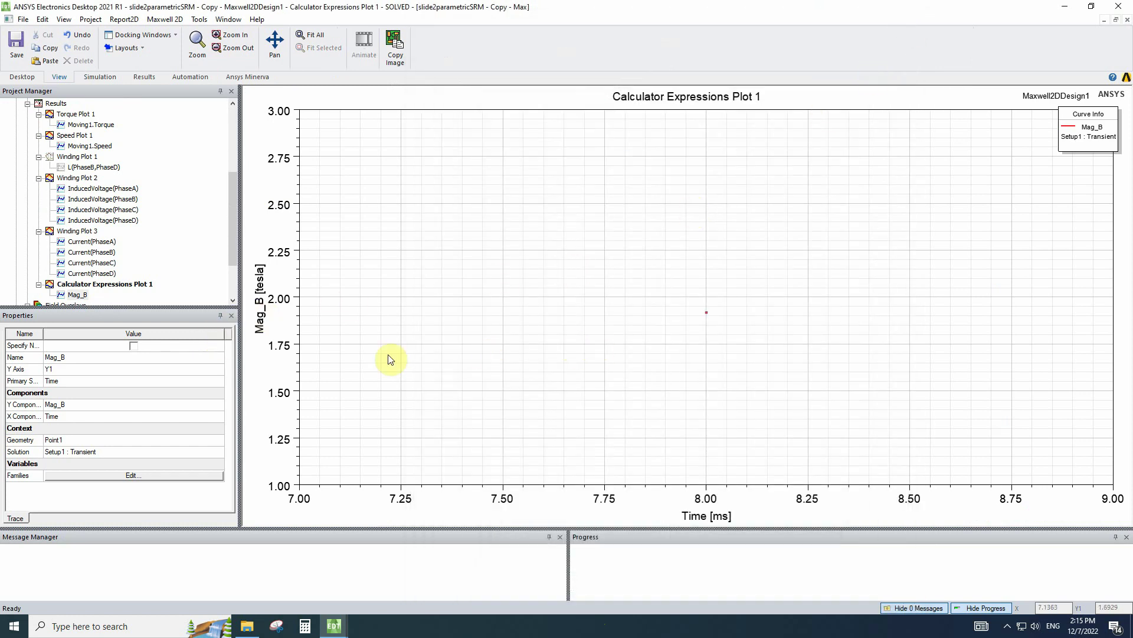
# Mark the Mag_B curve at 8 ms (1.9186 T) with m1, then reopen Maxwell2DDesign1's model view
pyautogui.rightClick(473, 287)
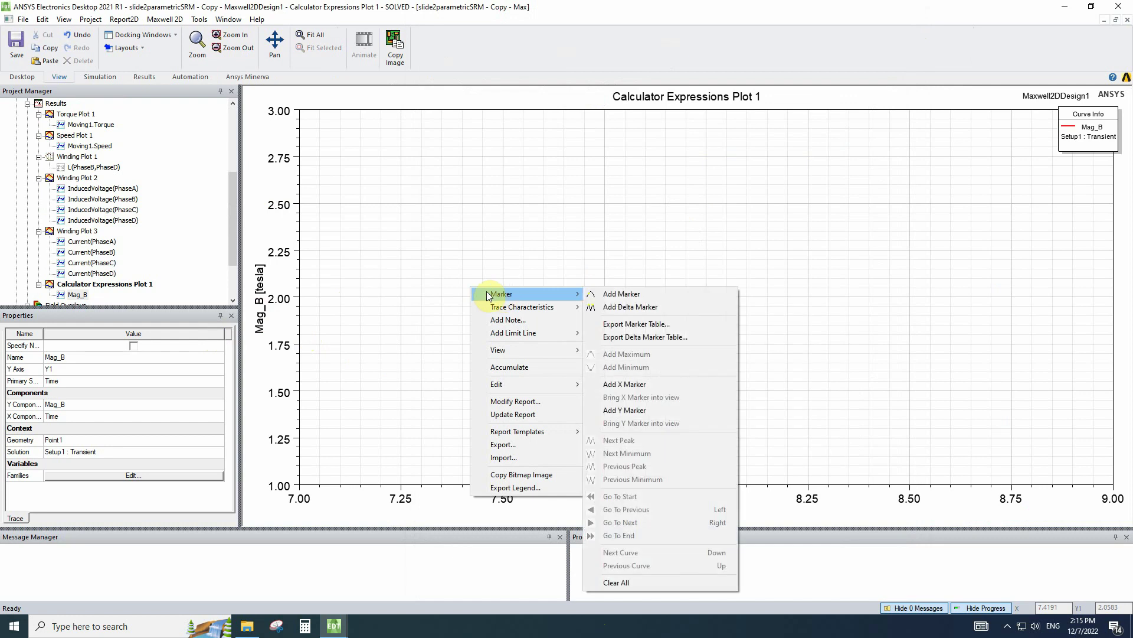
pyautogui.click(500, 187)
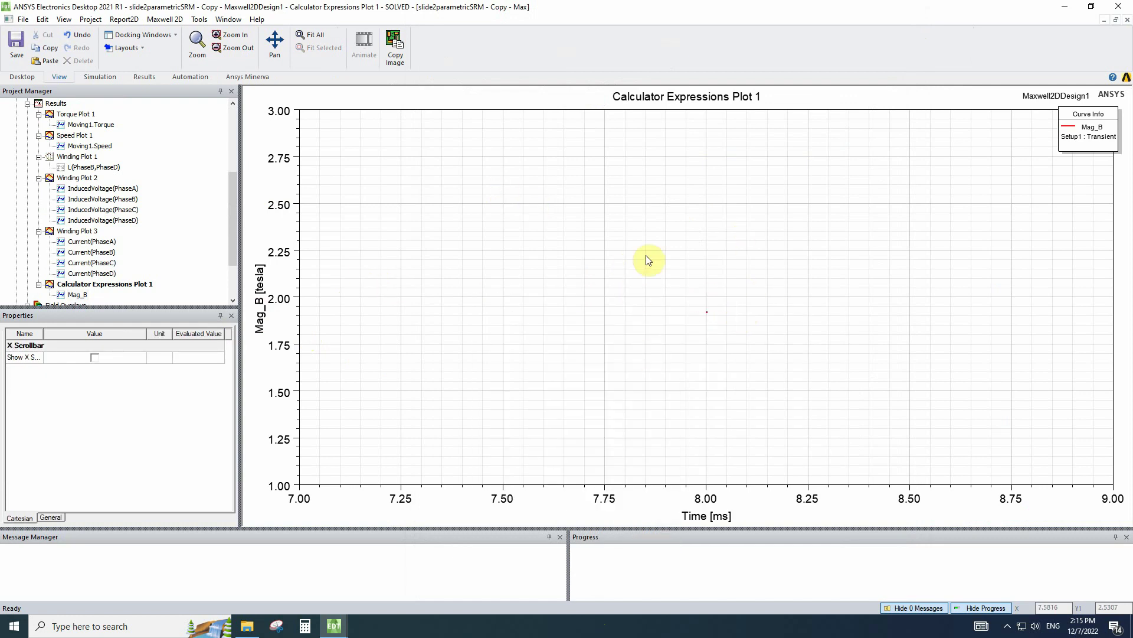
pyautogui.rightClick(512, 218)
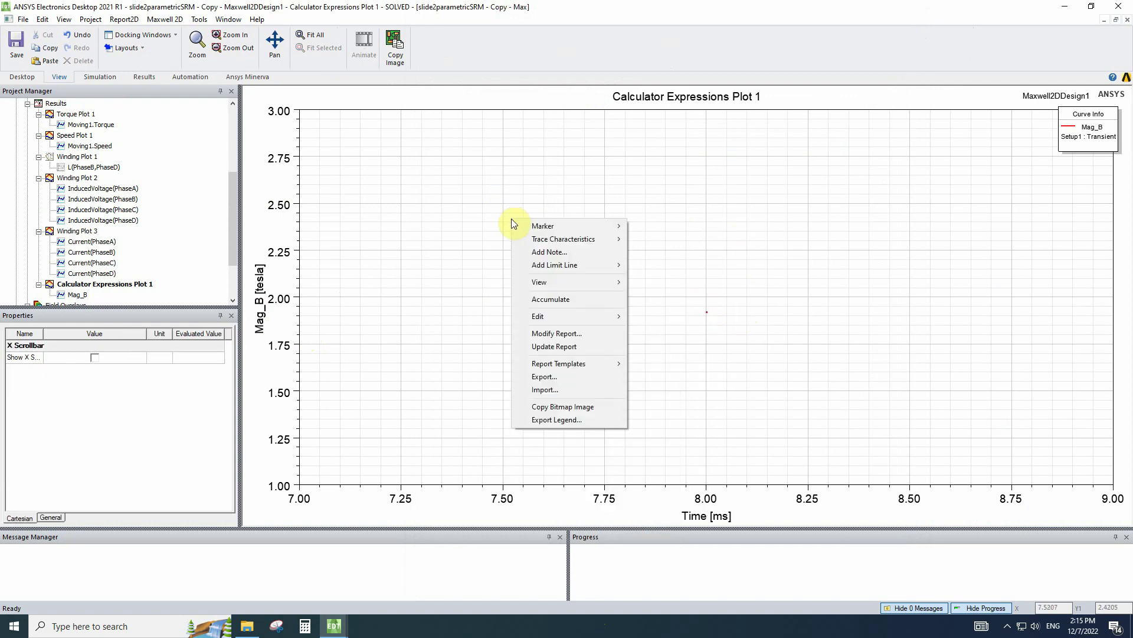
pyautogui.moveTo(527, 226)
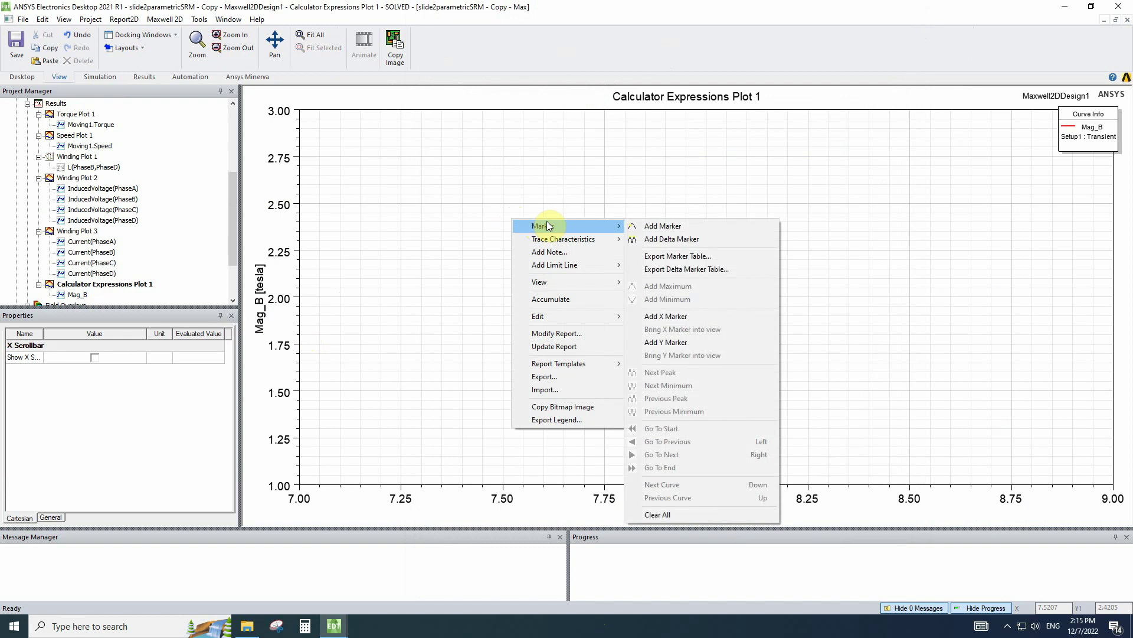
pyautogui.click(653, 226)
pyautogui.click(716, 323)
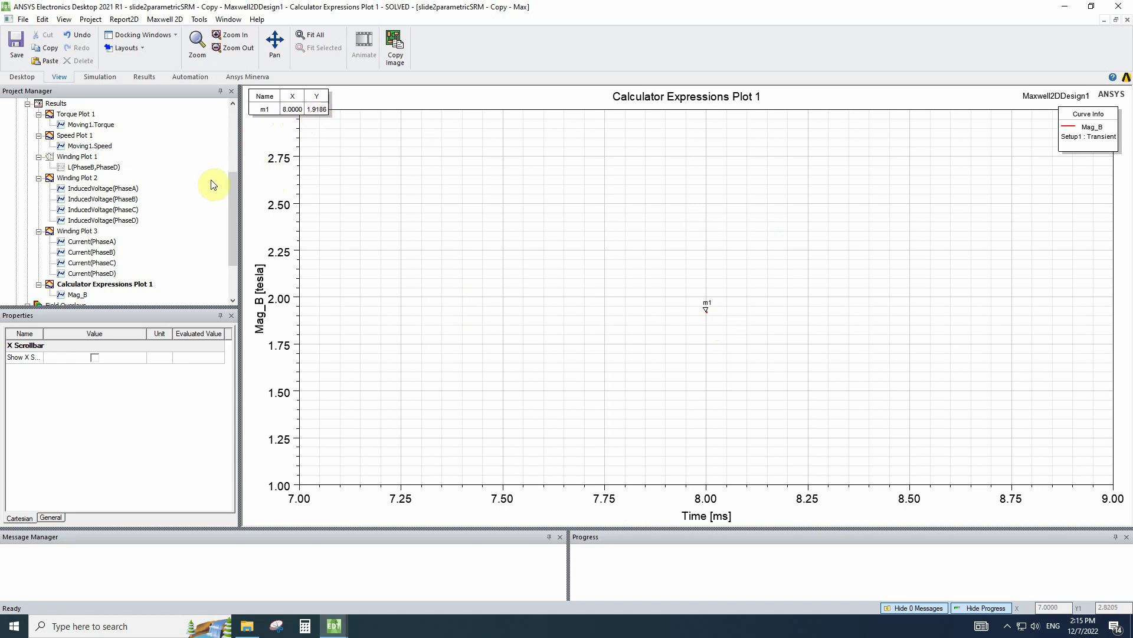
pyautogui.moveTo(235, 190); pyautogui.dragTo(242, 128)
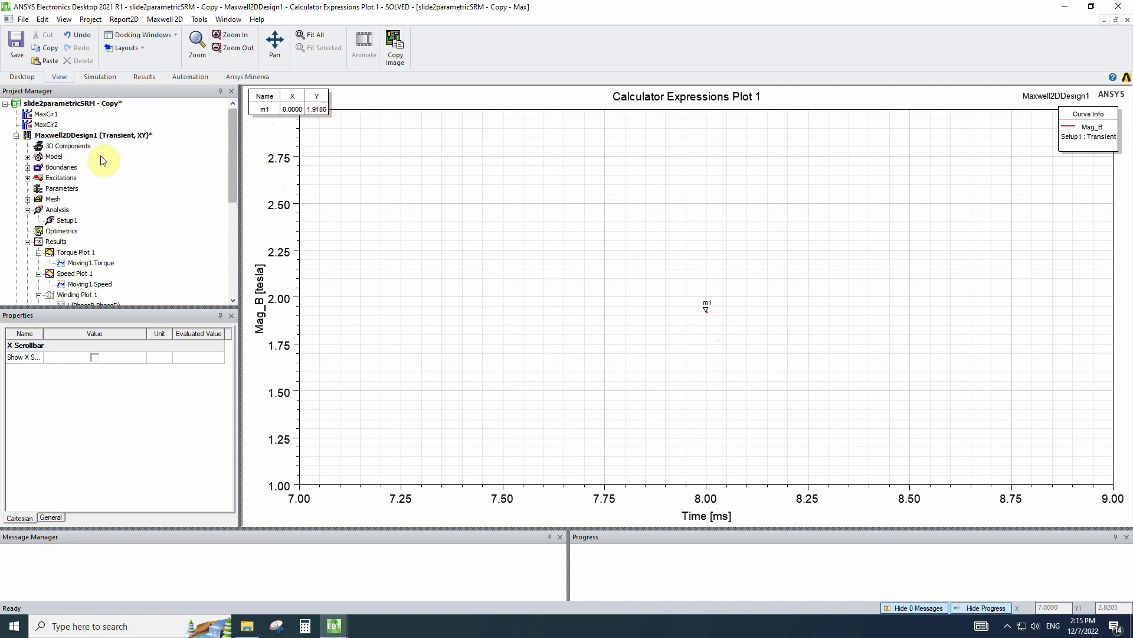
pyautogui.doubleClick(86, 137)
# Change Maxwell2DDesign1's h_w variable from -4 to -6 mm in Properties
pyautogui.scroll(-4, 776, 309)
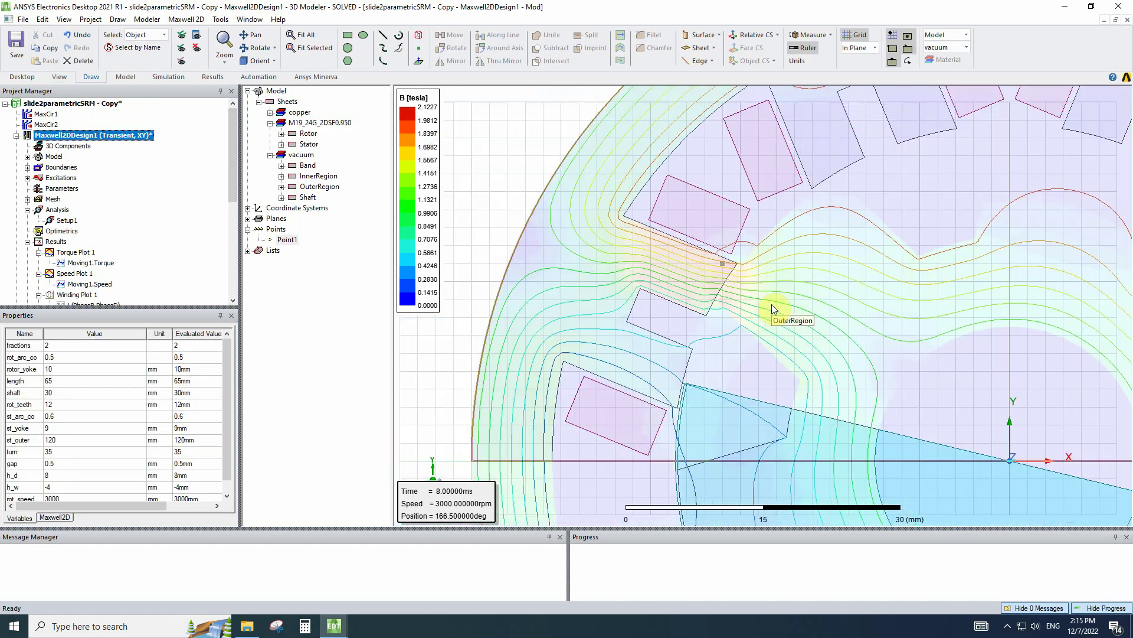
pyautogui.scroll(-1, 774, 309)
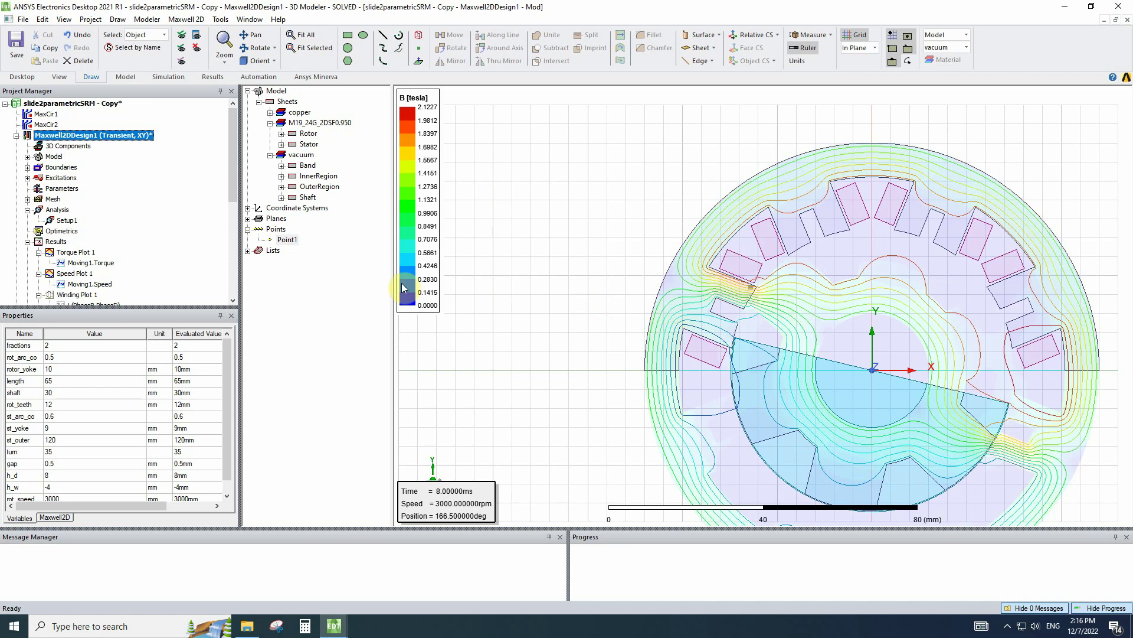
pyautogui.click(87, 138)
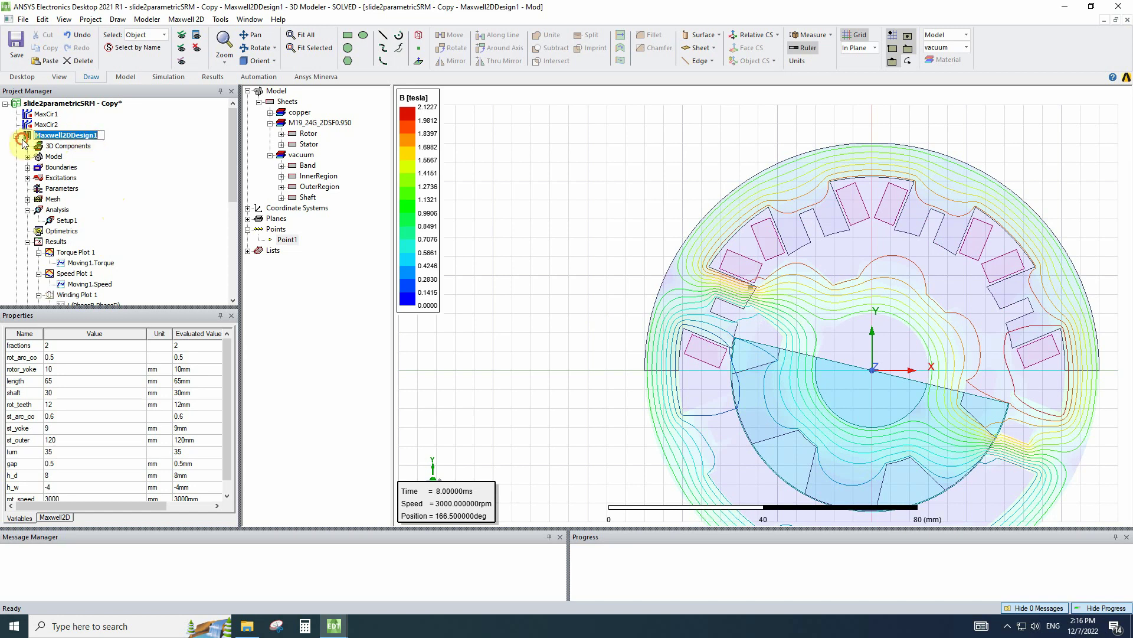
pyautogui.press('Return')
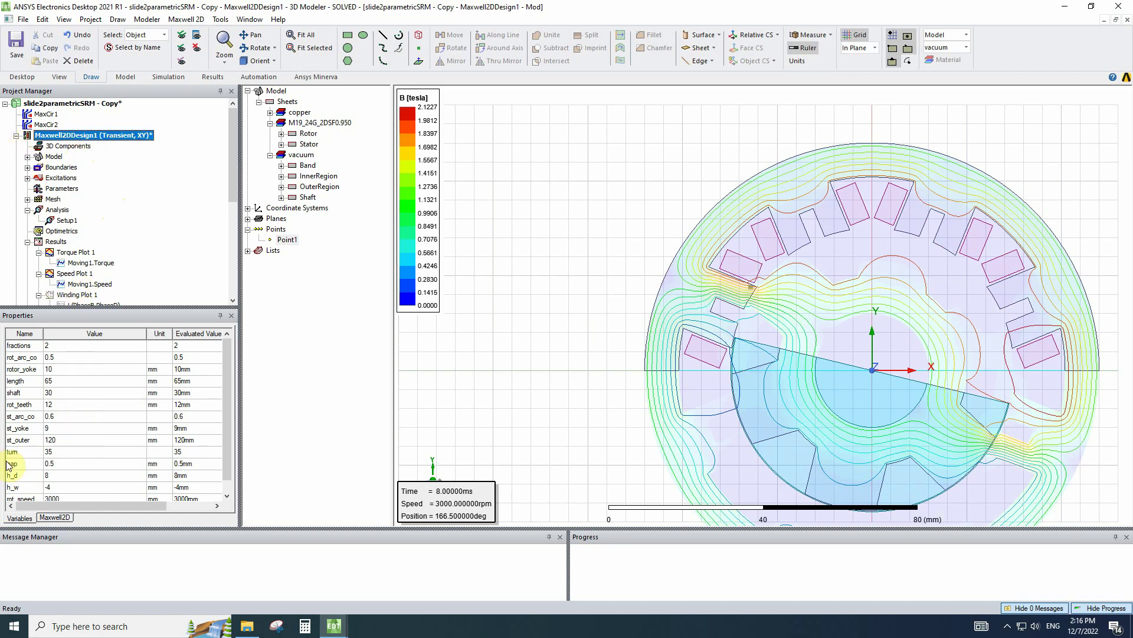
pyautogui.scroll(-1, 24, 467)
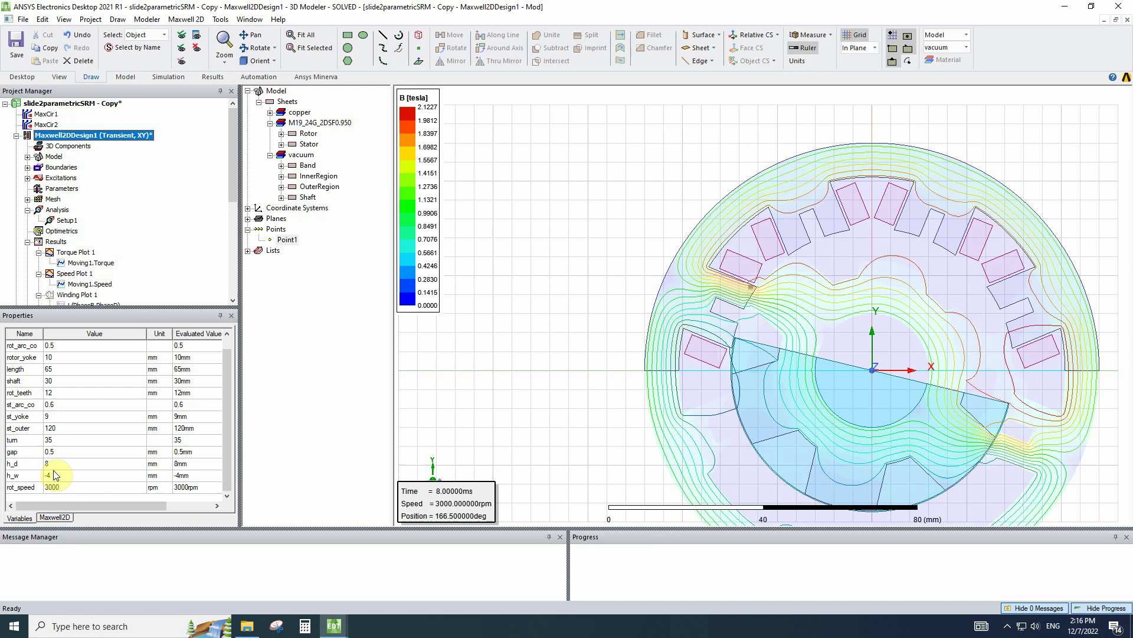
pyautogui.click(52, 464)
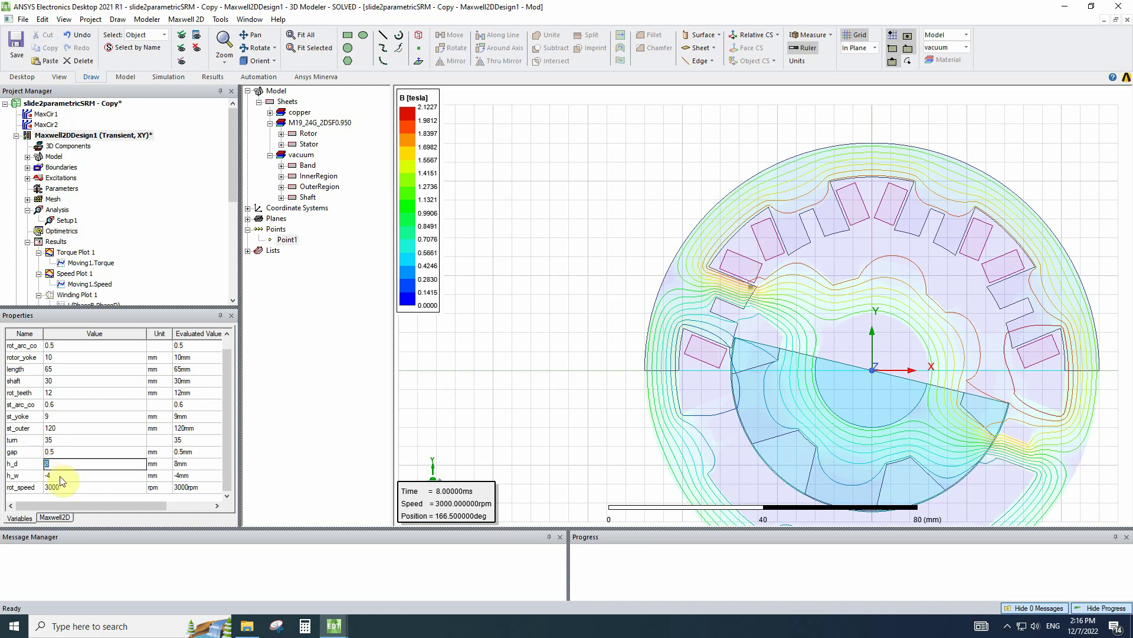
pyautogui.click(60, 476)
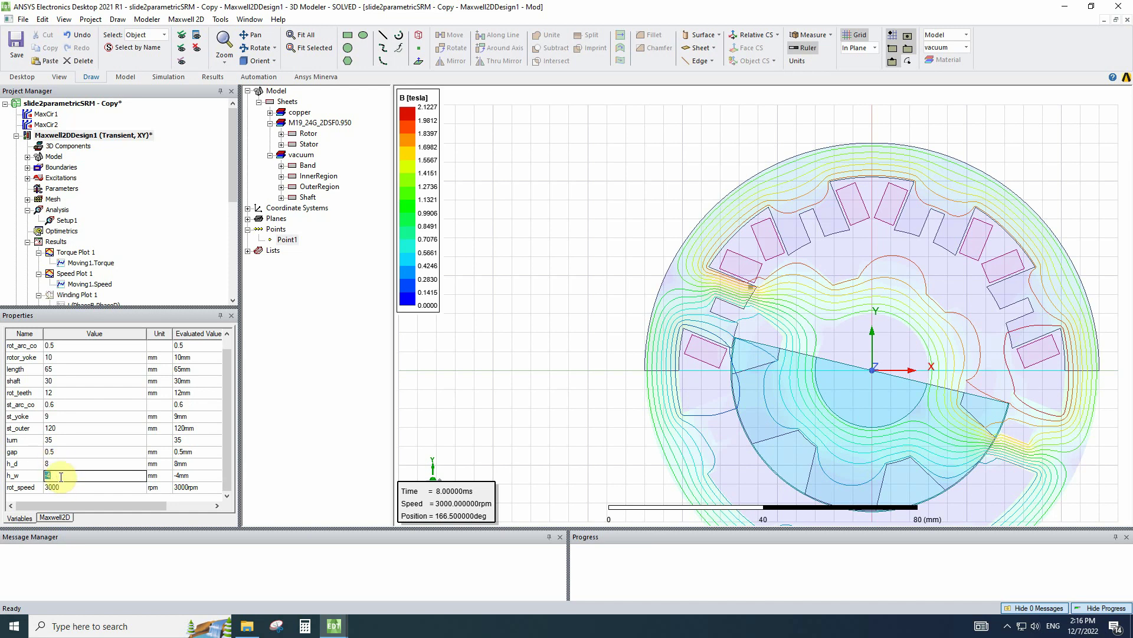
pyautogui.write('-6')
pyautogui.press('Return')
pyautogui.click(60, 481)
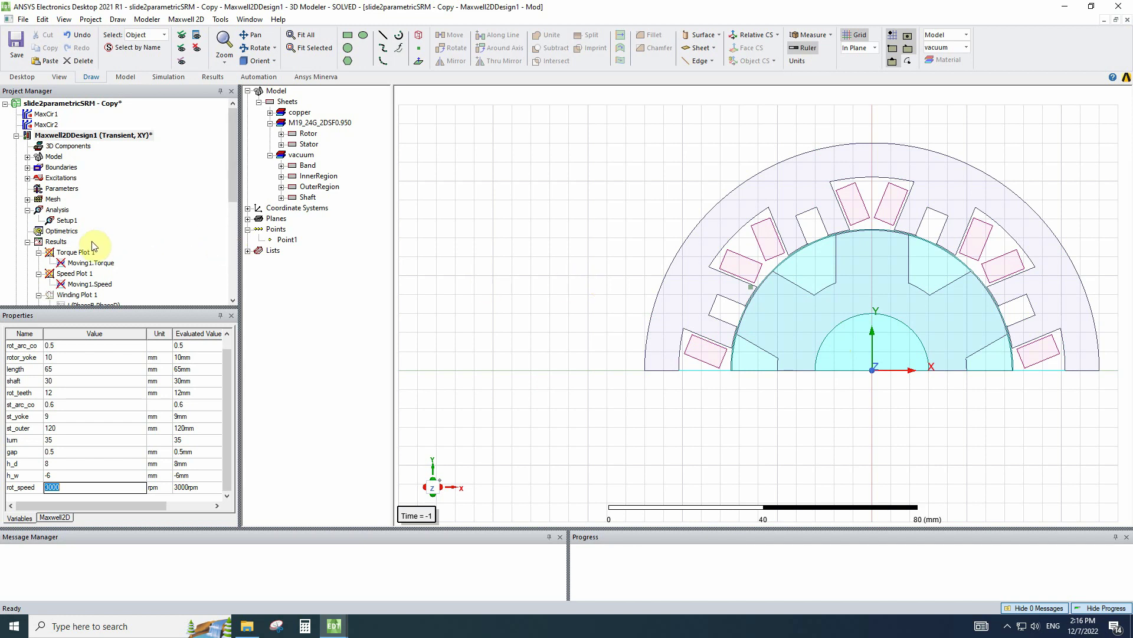
# Add a parametric sweep under Optimetrics with h_d as the sweep variable
pyautogui.rightClick(52, 232)
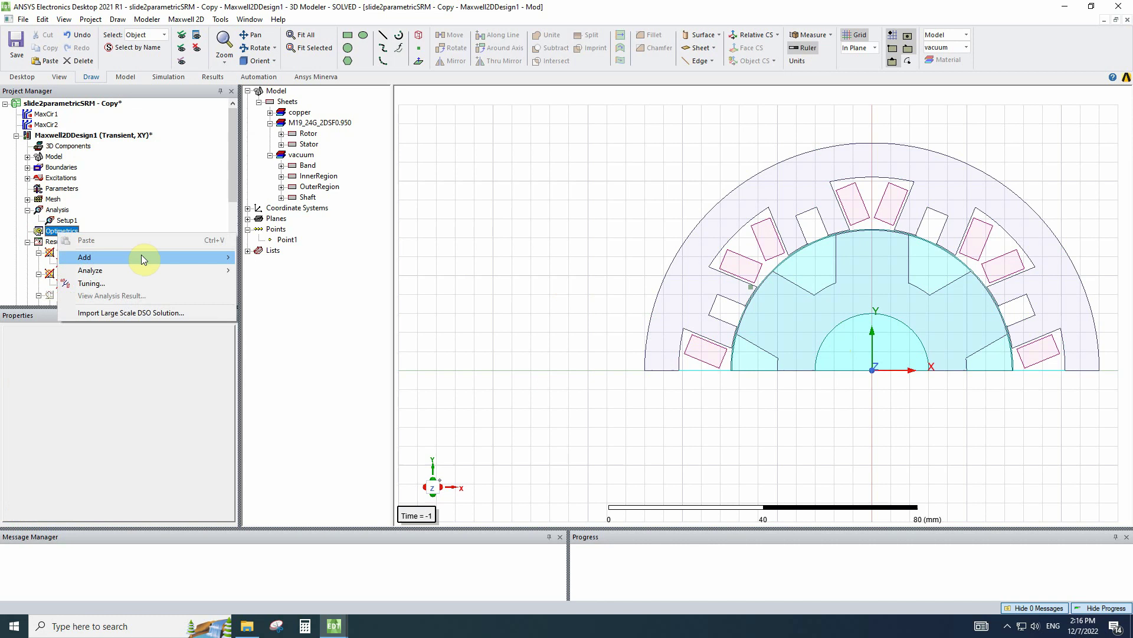
pyautogui.moveTo(142, 259)
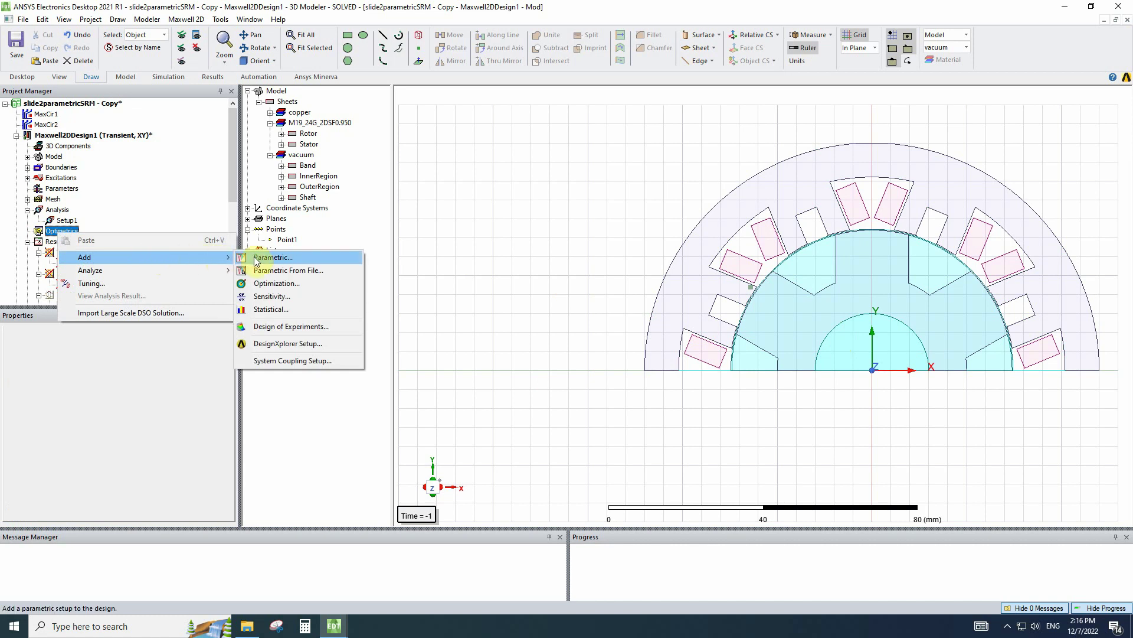
pyautogui.click(285, 261)
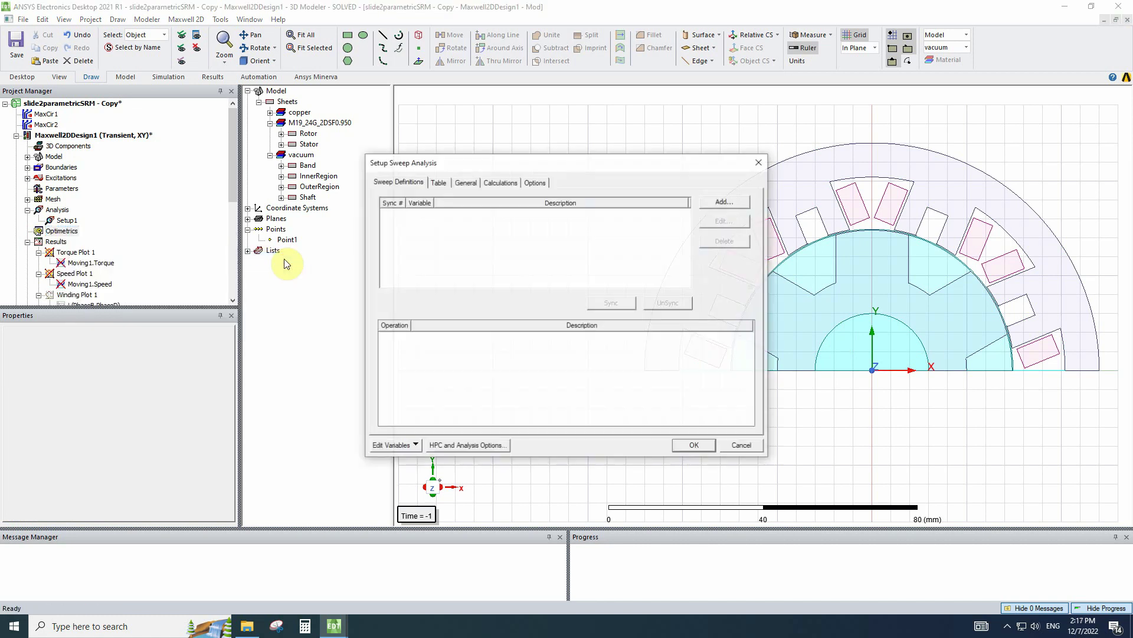
pyautogui.click(723, 202)
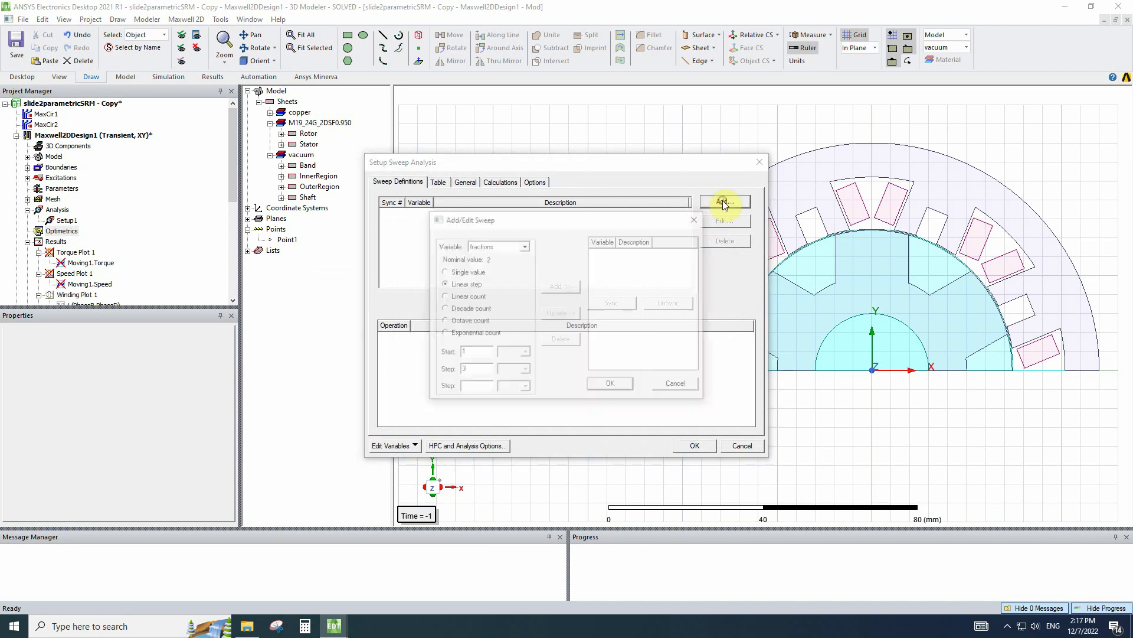
pyautogui.click(522, 245)
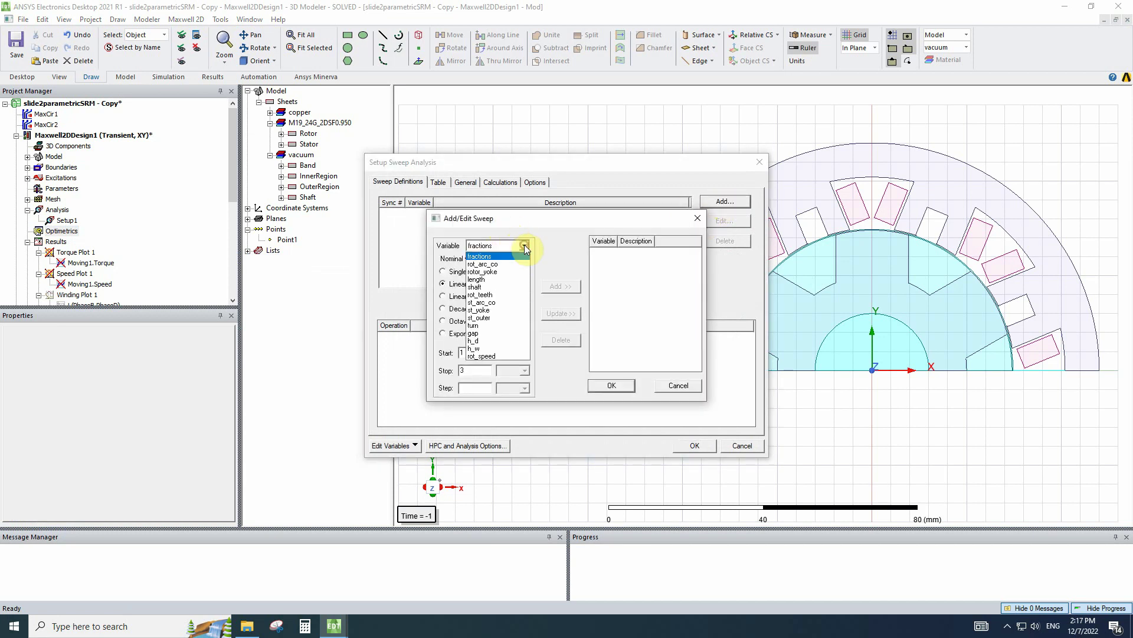
pyautogui.click(491, 341)
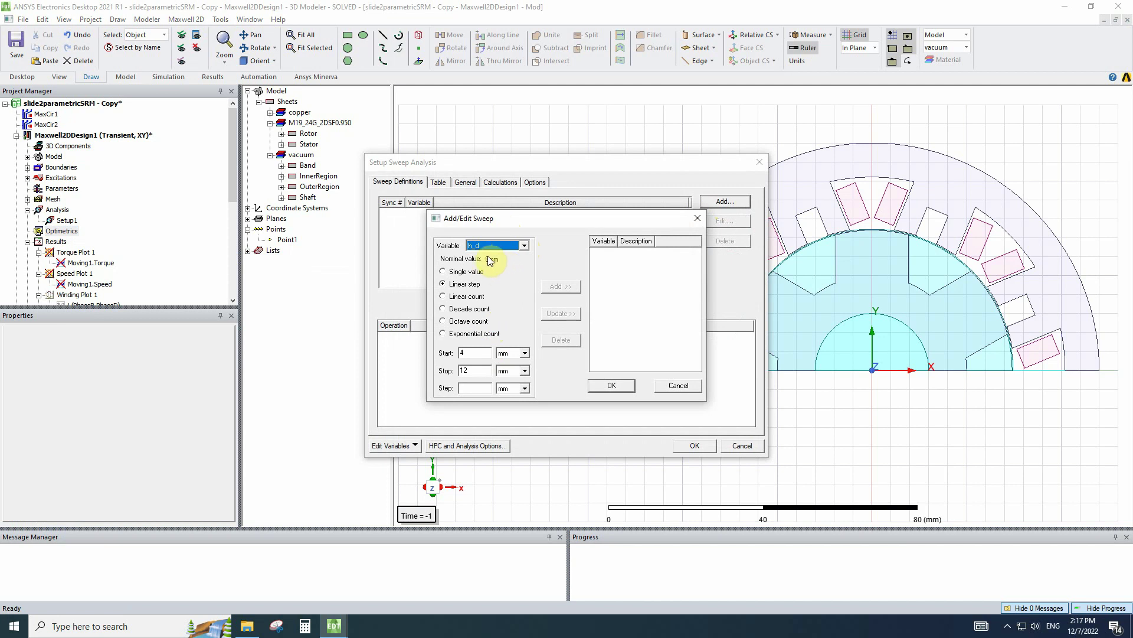
# Sweep h_d linearly from 2 to 12 mm in 2 mm steps and preview the table
pyautogui.click(449, 286)
pyautogui.doubleClick(467, 353)
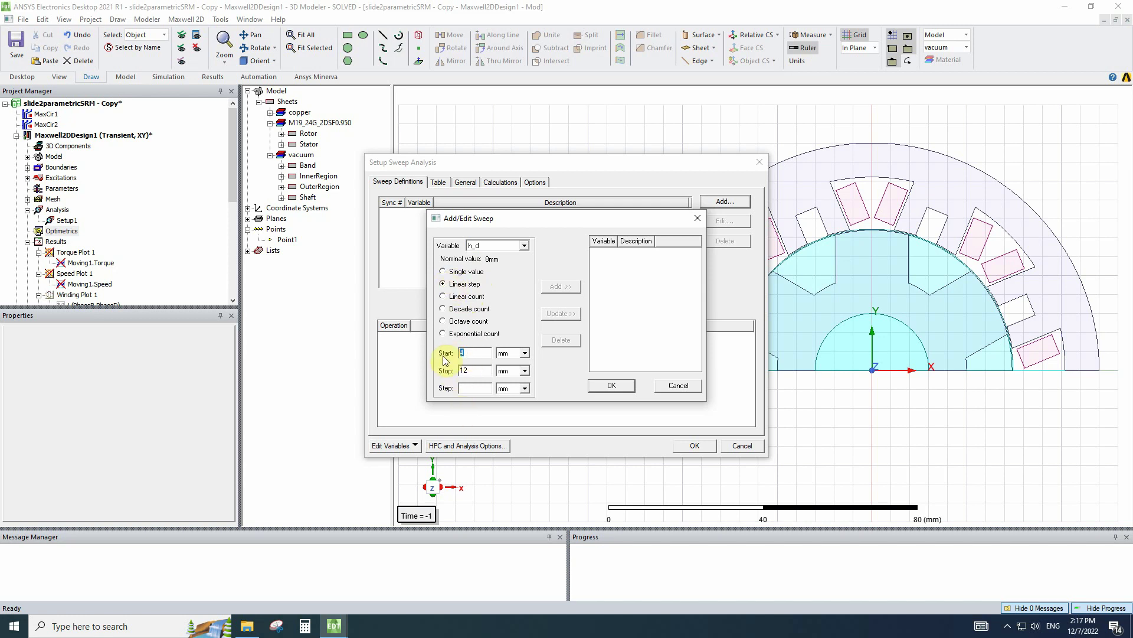
pyautogui.write('2')
pyautogui.press('Tab')
pyautogui.click(462, 388)
pyautogui.write('2')
pyautogui.click(554, 286)
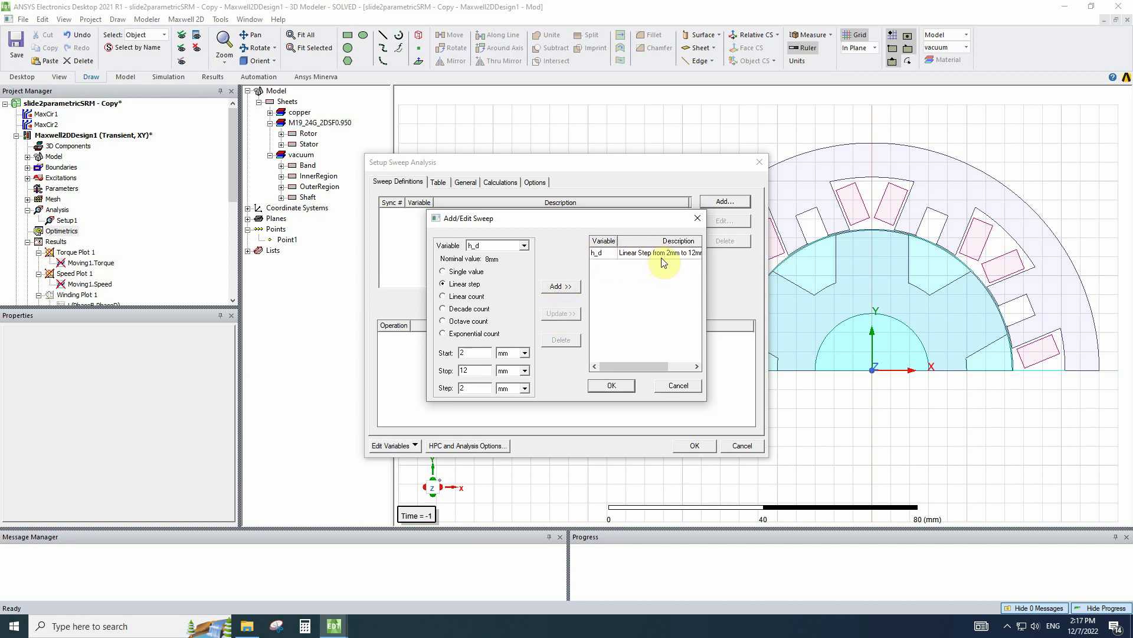
pyautogui.click(628, 385)
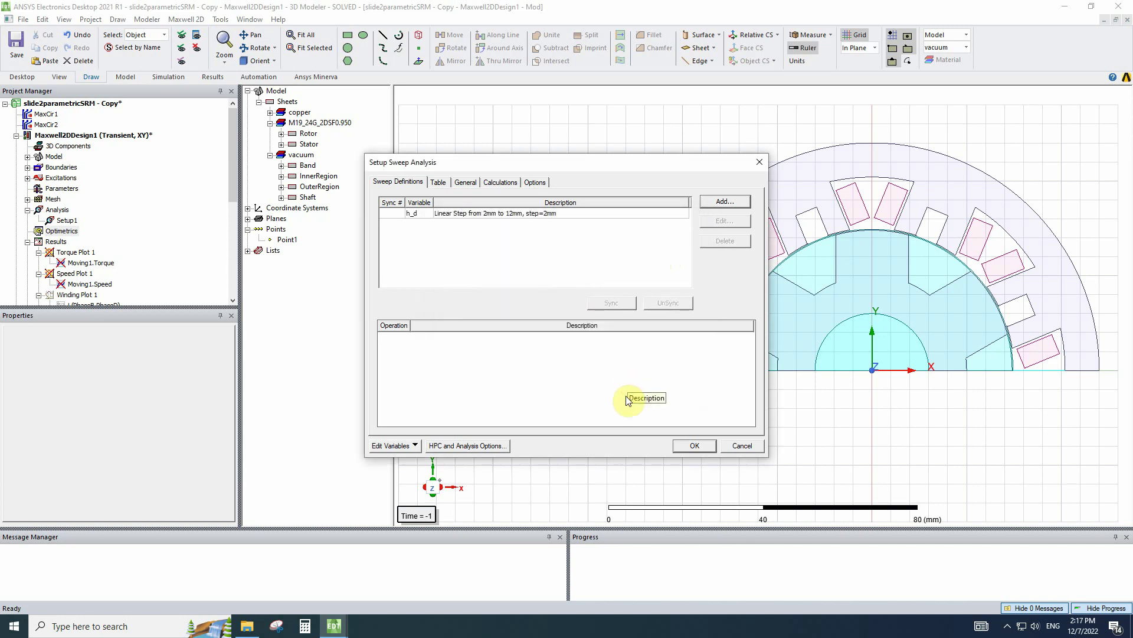
pyautogui.click(438, 182)
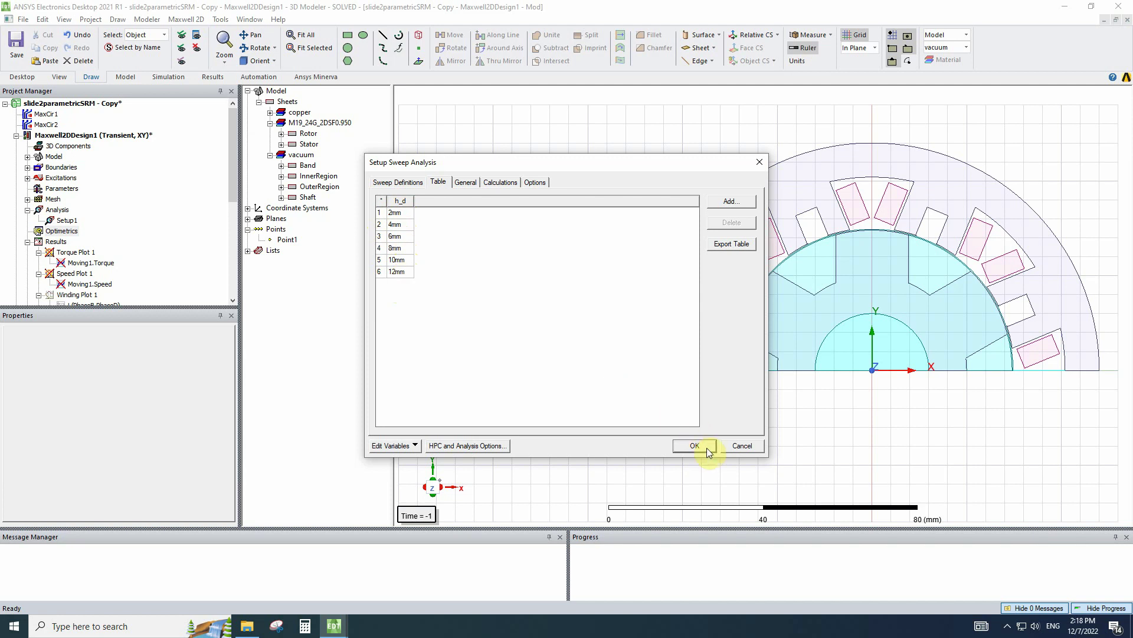
# Add a linear sweep of turn from 30 to 40 in steps of 5
pyautogui.click(406, 184)
pyautogui.click(711, 201)
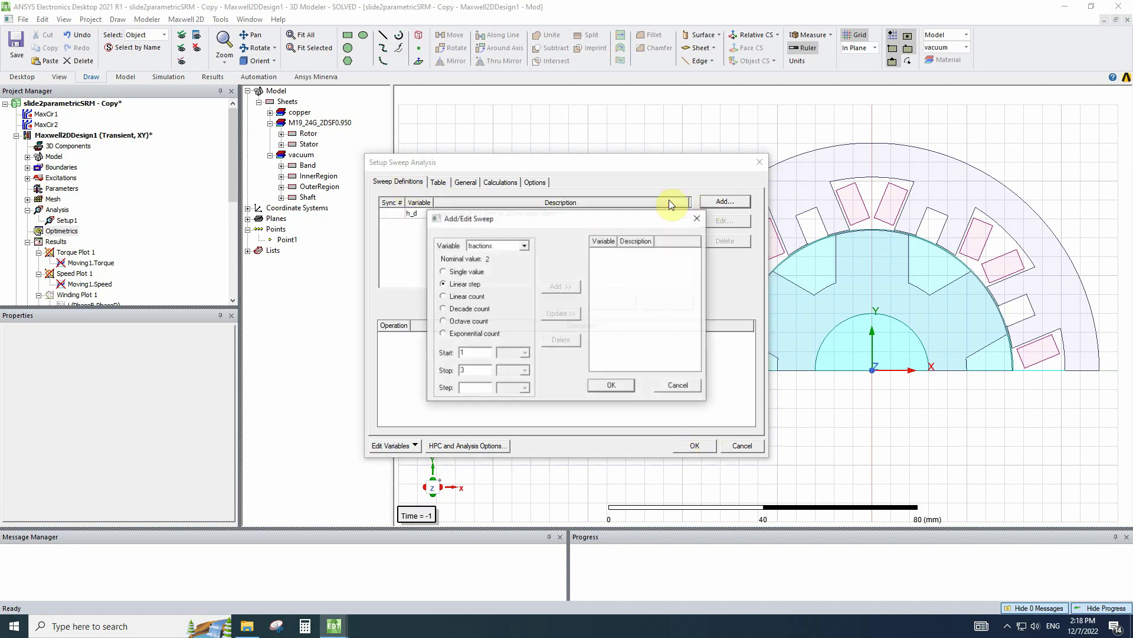
pyautogui.click(524, 243)
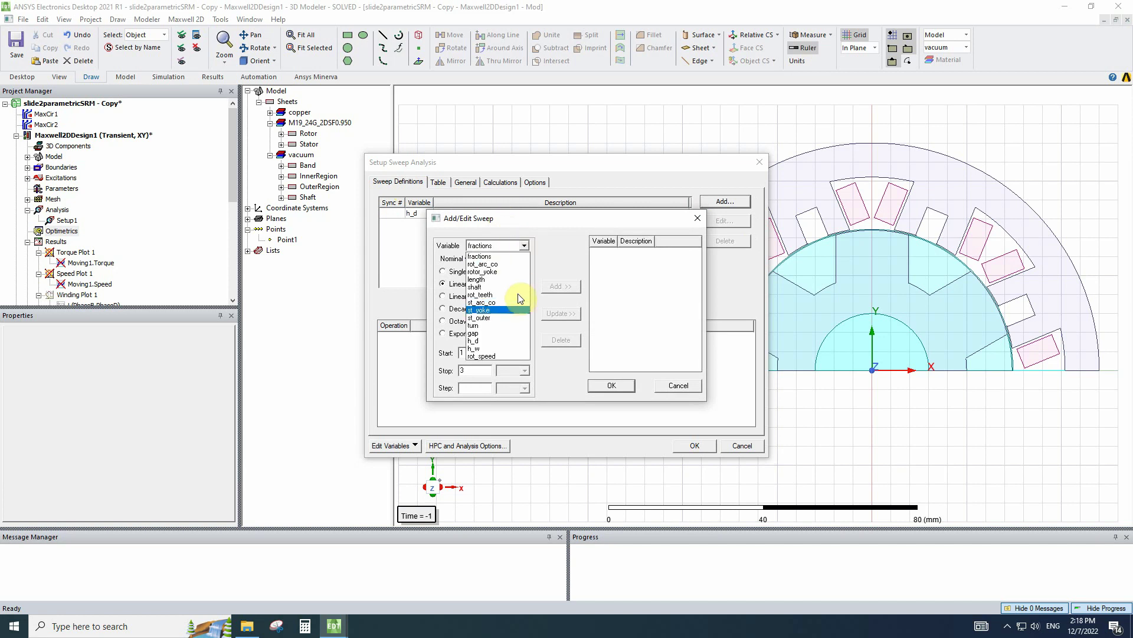
pyautogui.click(515, 325)
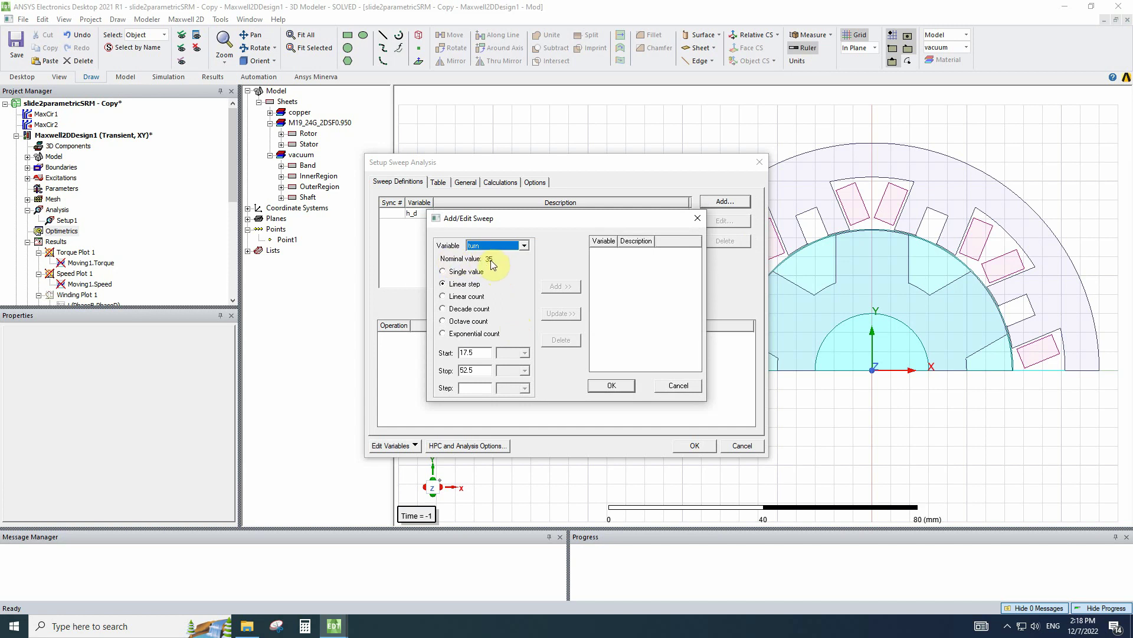
pyautogui.moveTo(487, 354); pyautogui.dragTo(454, 355)
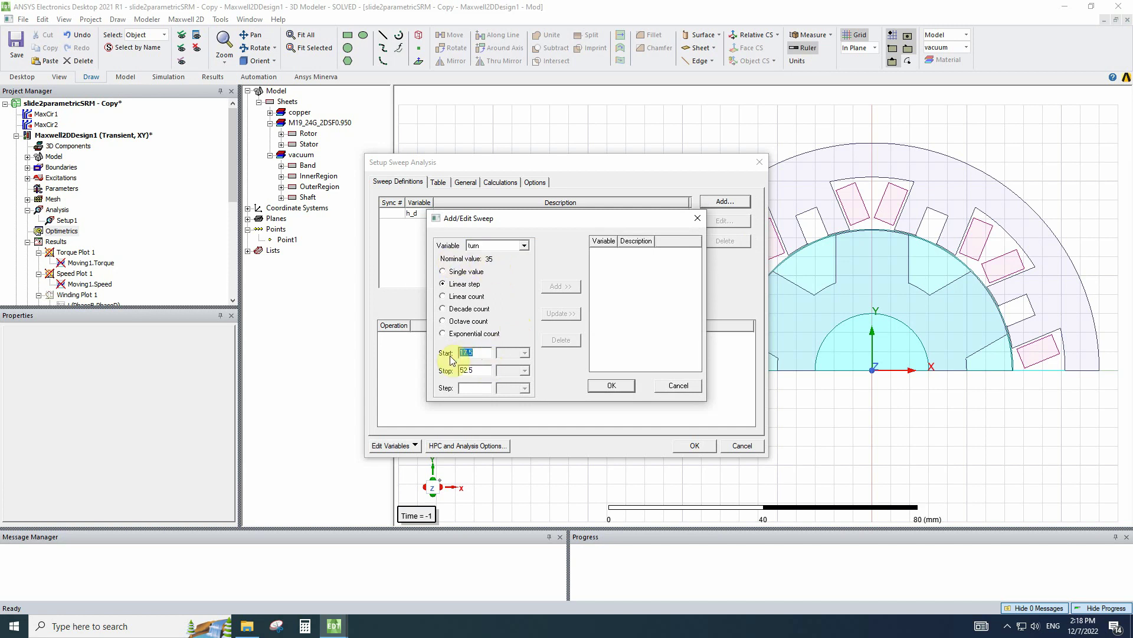
pyautogui.write('30')
pyautogui.moveTo(472, 370); pyautogui.dragTo(415, 373)
pyautogui.write('40')
pyautogui.click(464, 390)
pyautogui.write('5')
pyautogui.click(575, 287)
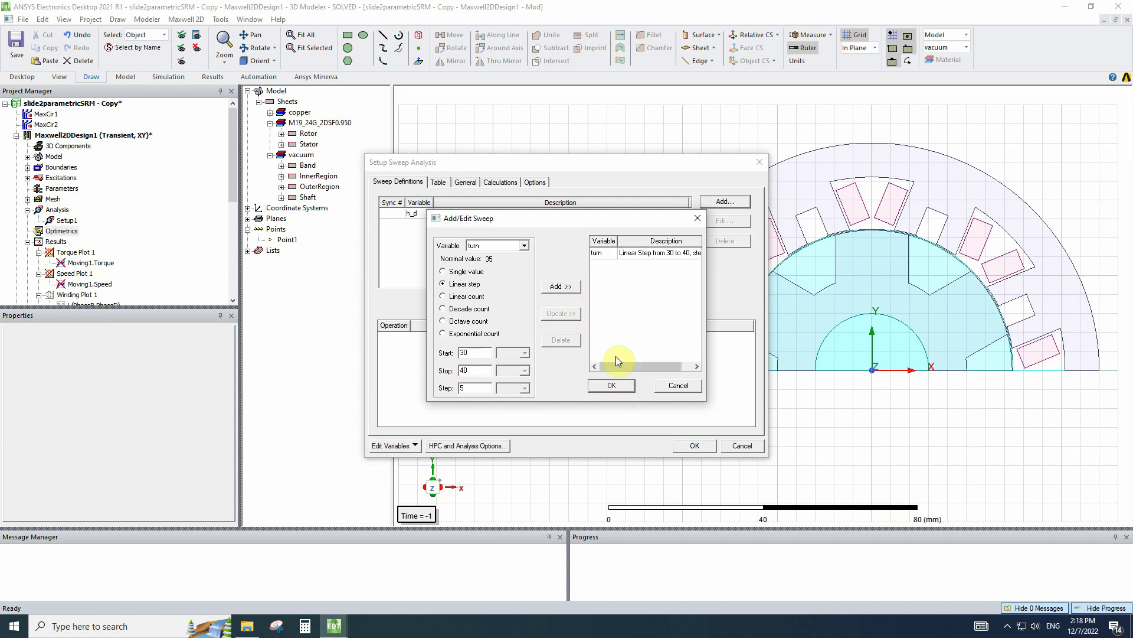
pyautogui.click(612, 385)
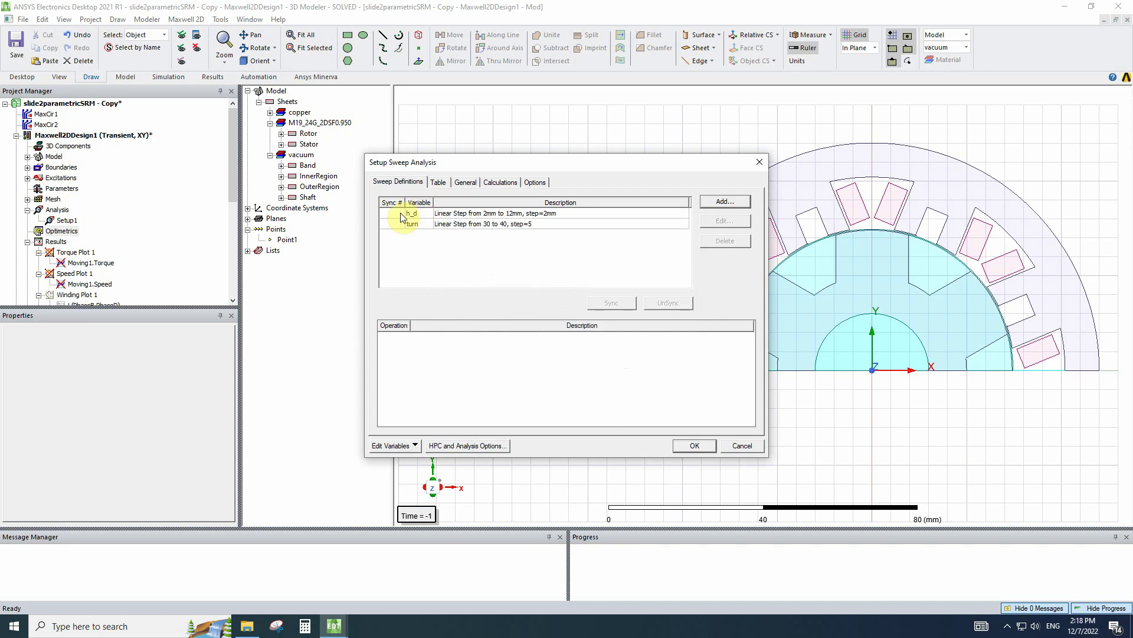
# Review the Table tab listing the 18 h_d and turn combinations
pyautogui.click(438, 183)
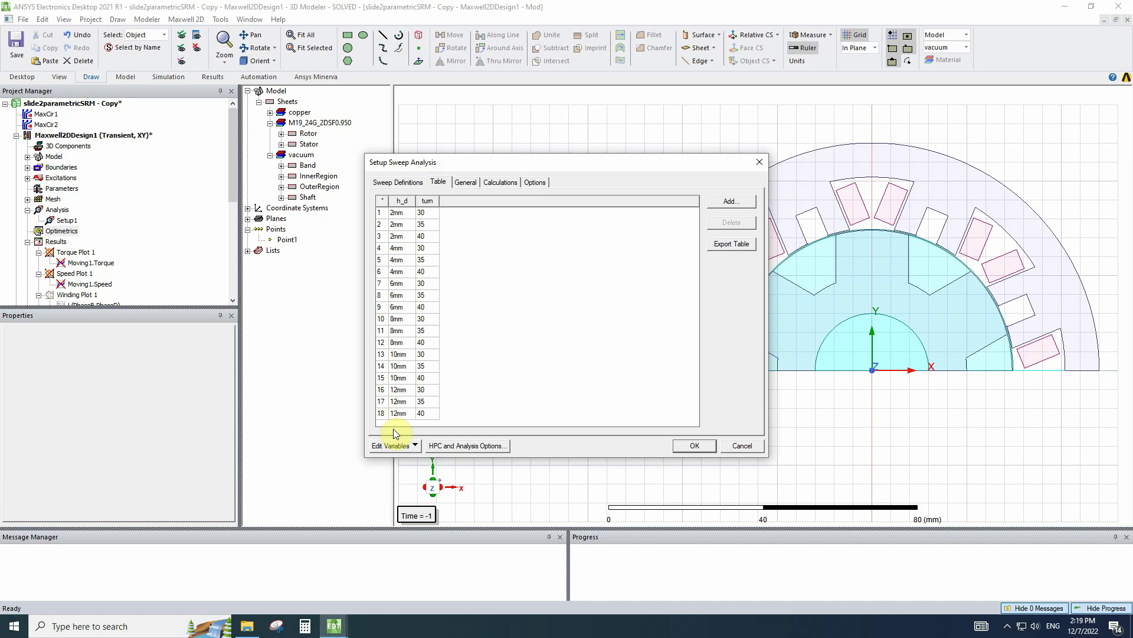
# Confirm the 18-variation sweep and run Analyze on ParametricSetup1
pyautogui.click(692, 447)
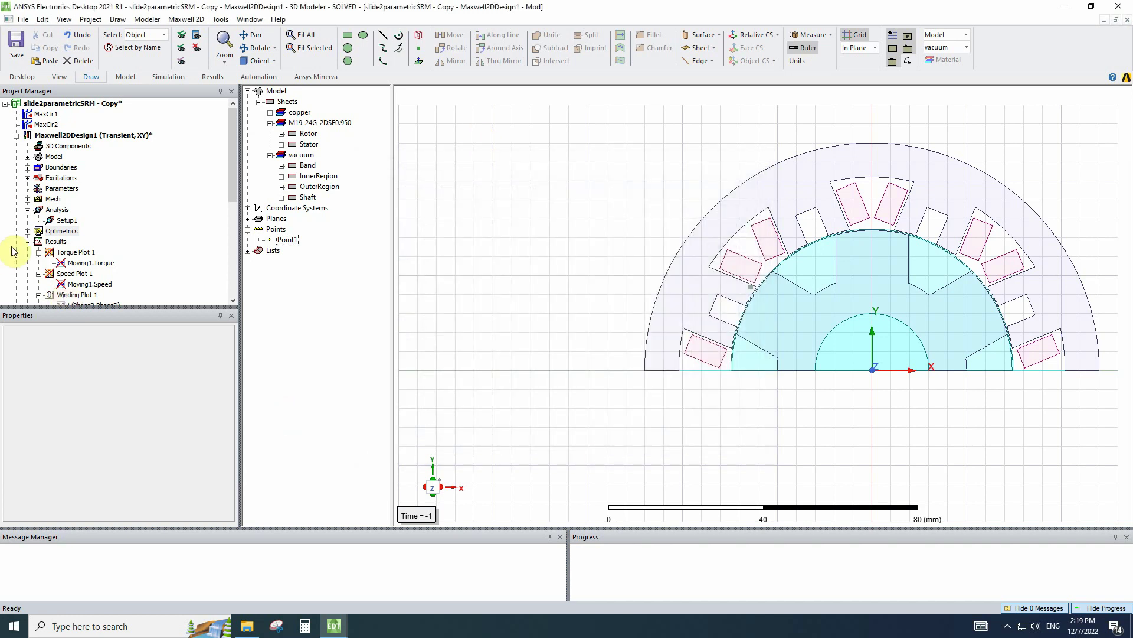
pyautogui.doubleClick(36, 232)
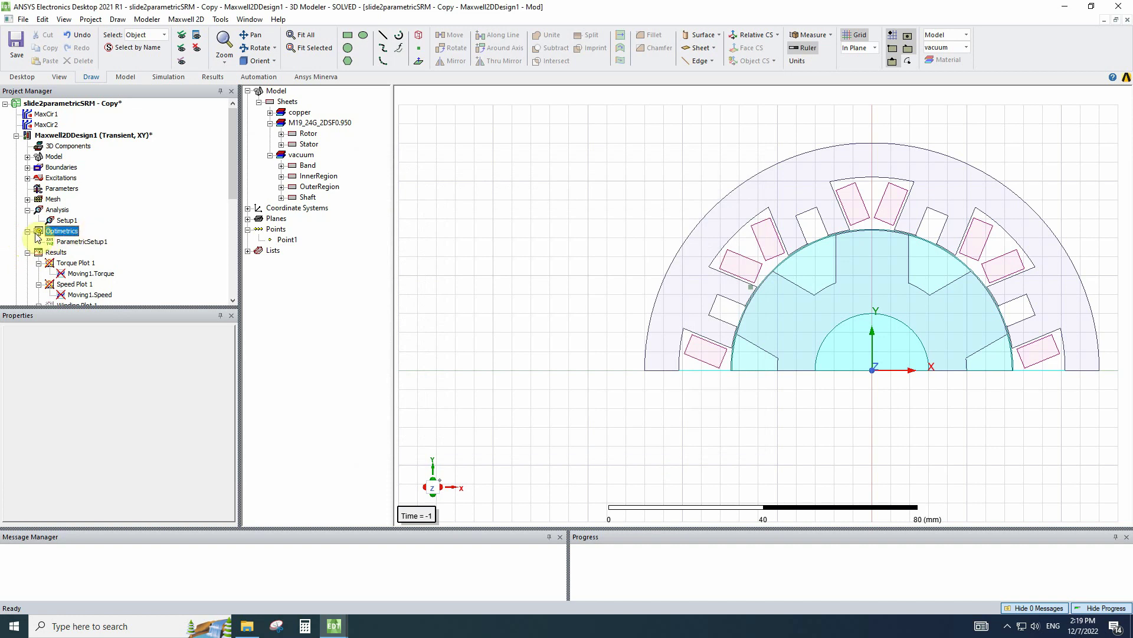
pyautogui.rightClick(84, 242)
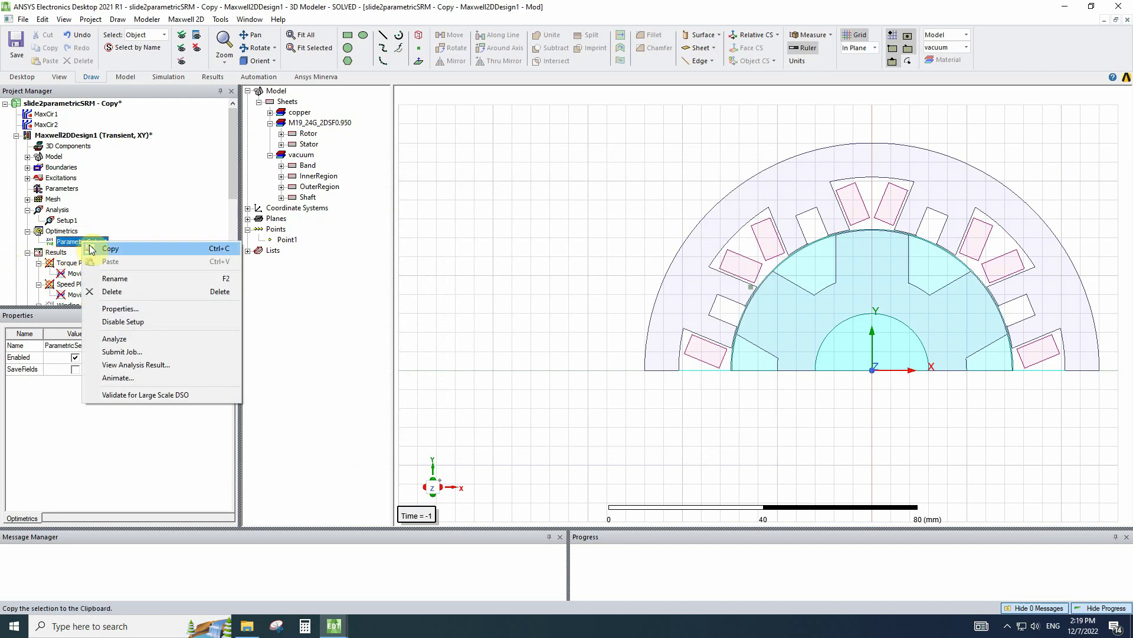
pyautogui.click(151, 337)
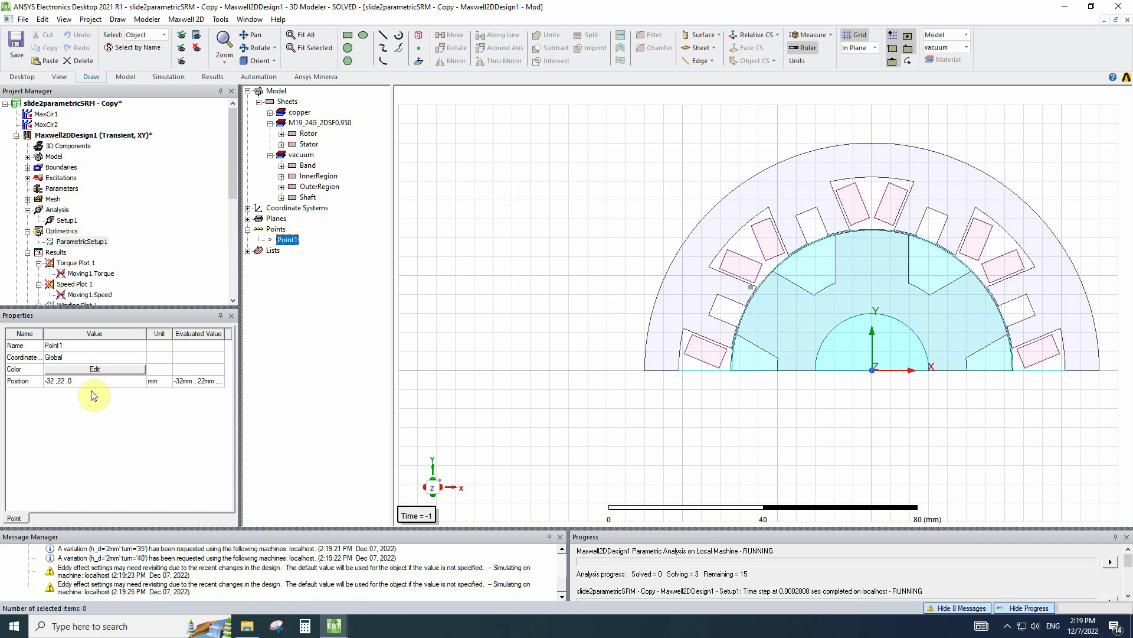
# Open the Moving1.Torque trace and check its sweep variable families, then close the editor
pyautogui.doubleClick(89, 273)
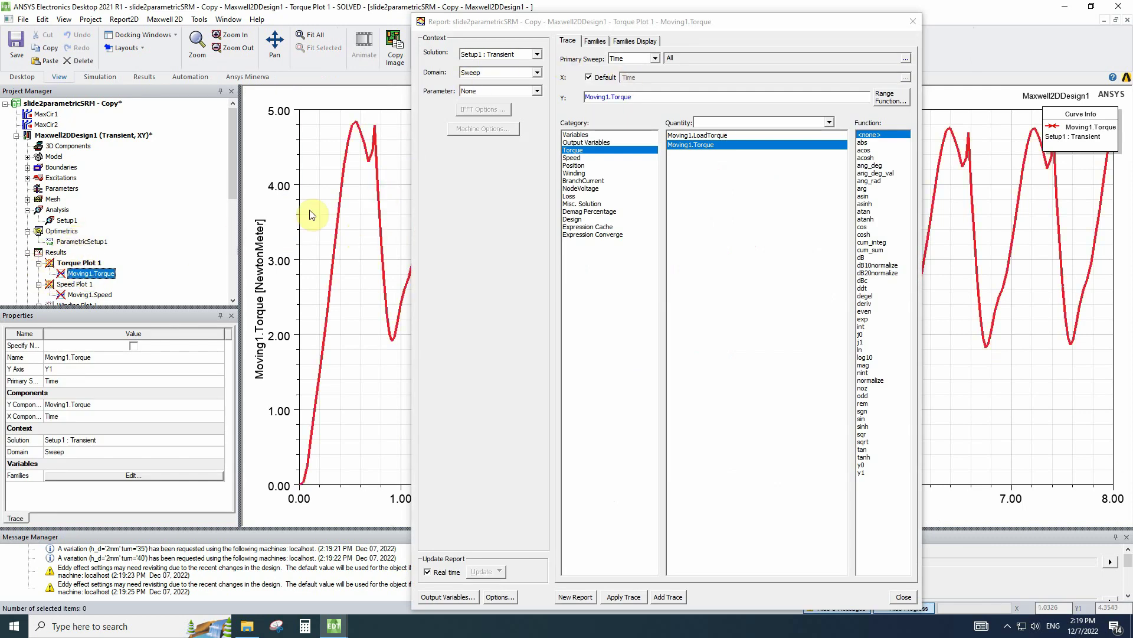
pyautogui.click(594, 41)
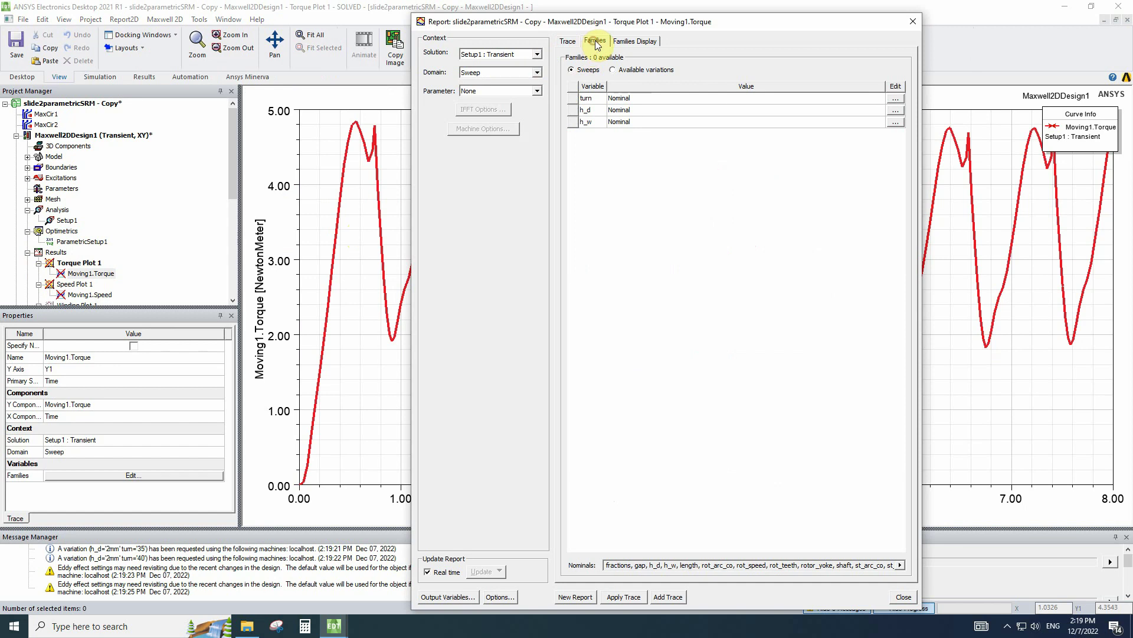
pyautogui.click(913, 23)
# Set turn, h_d and h_w to all values and create Torque Plot 2 from Moving1.Torque
pyautogui.doubleClick(90, 273)
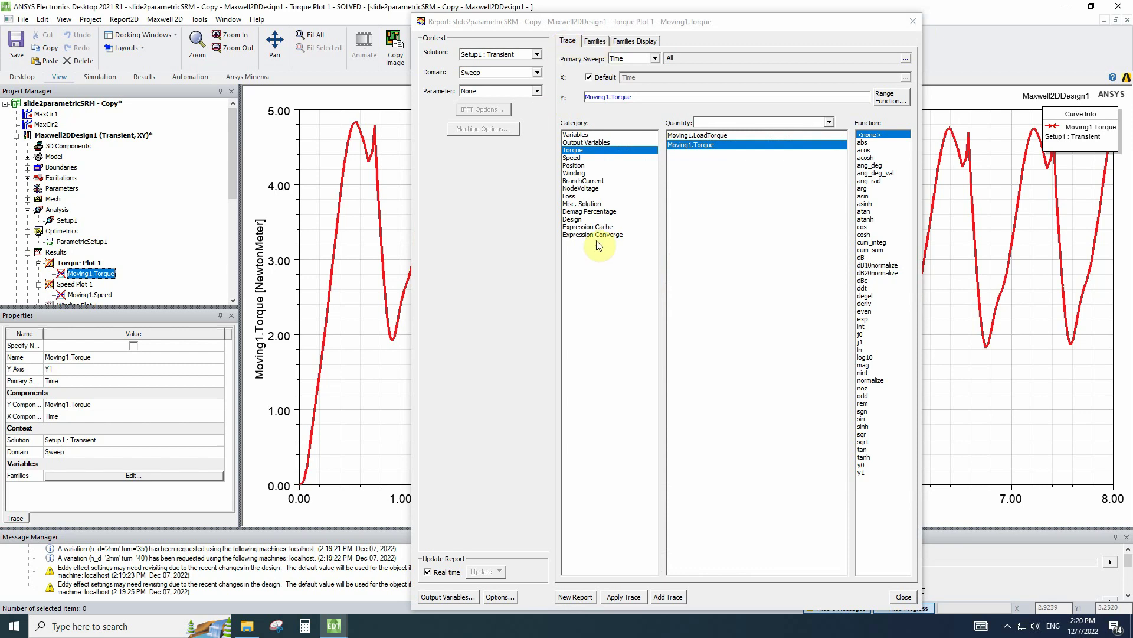
pyautogui.click(595, 41)
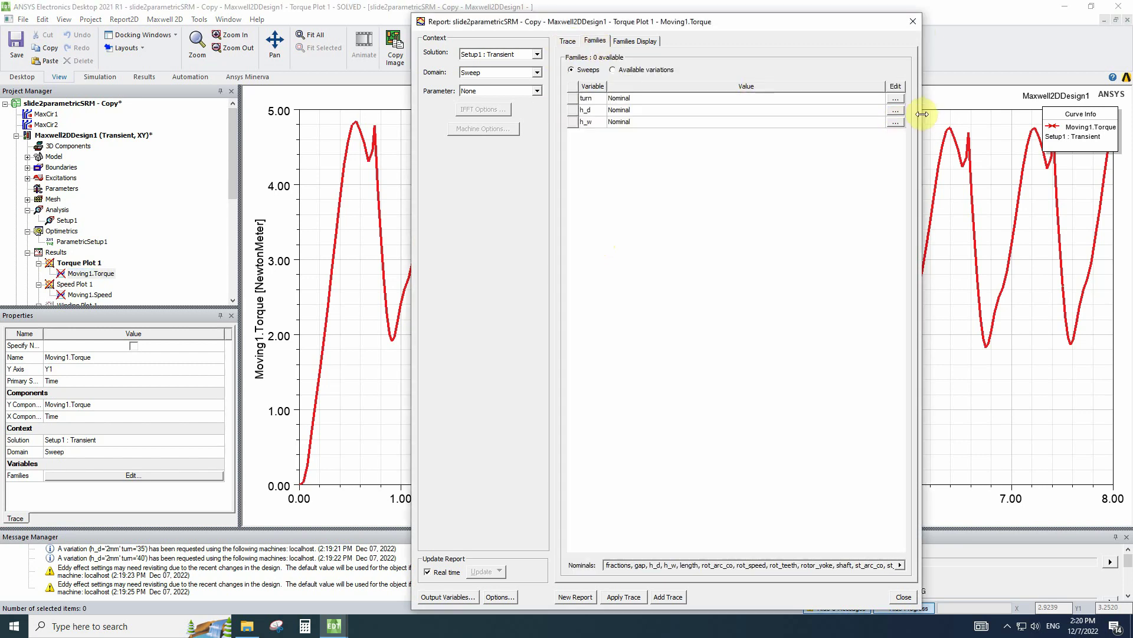
pyautogui.click(896, 98)
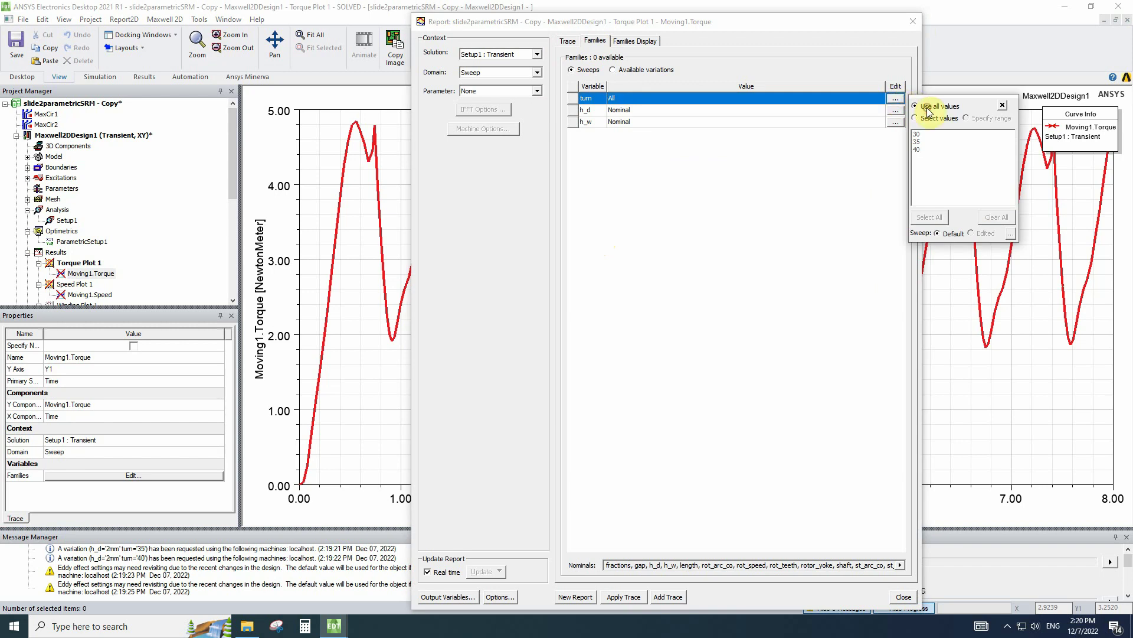
pyautogui.click(896, 111)
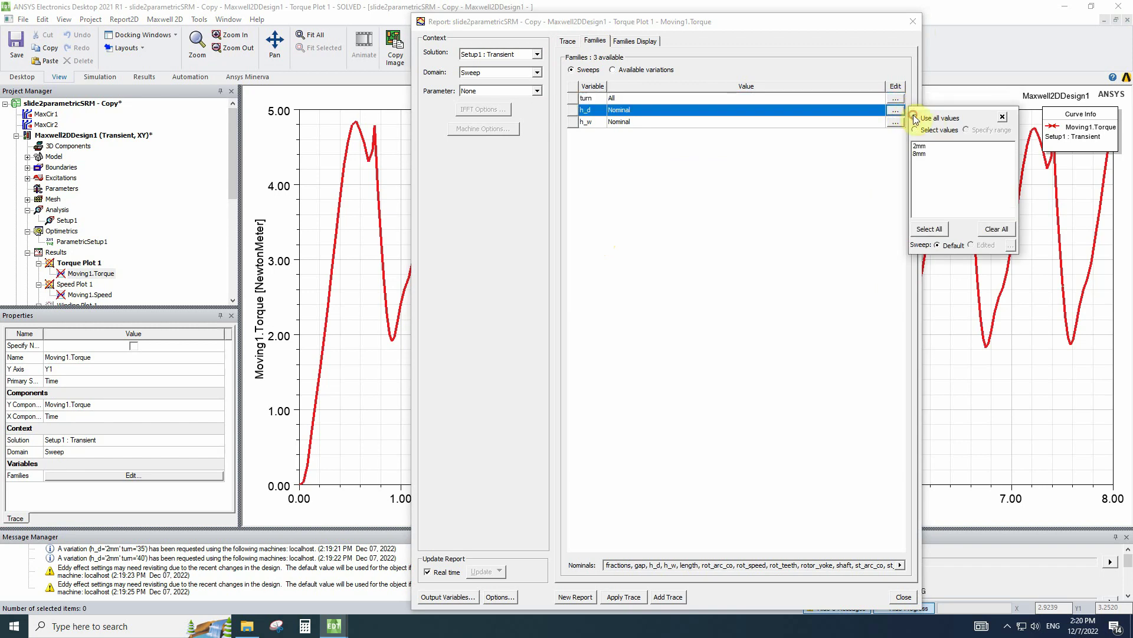
pyautogui.click(915, 118)
pyautogui.click(897, 122)
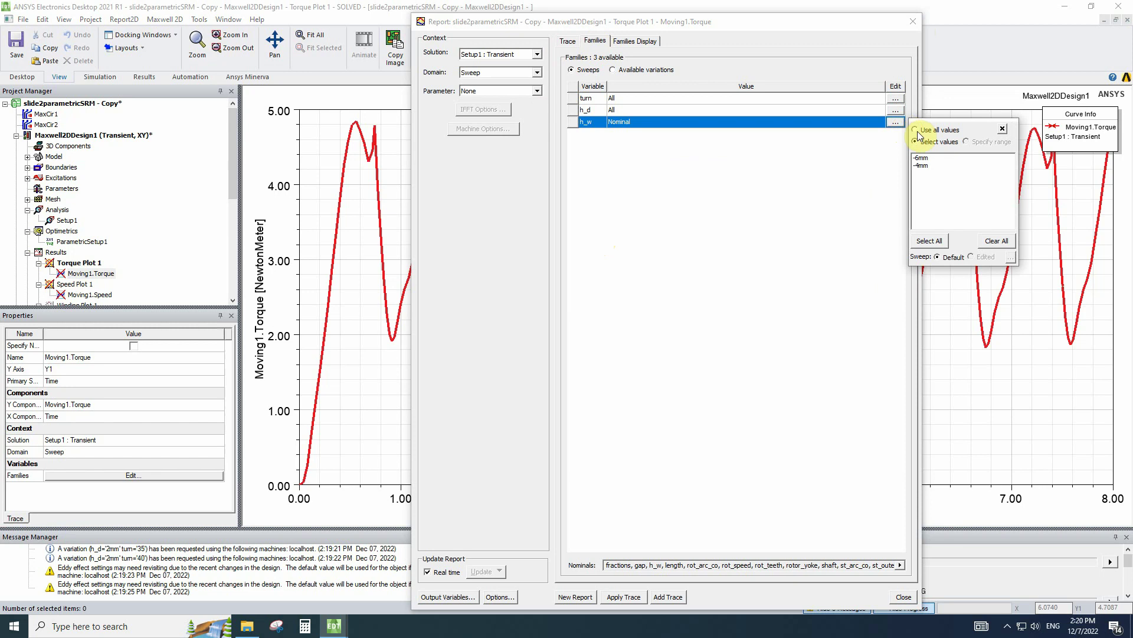
pyautogui.click(915, 130)
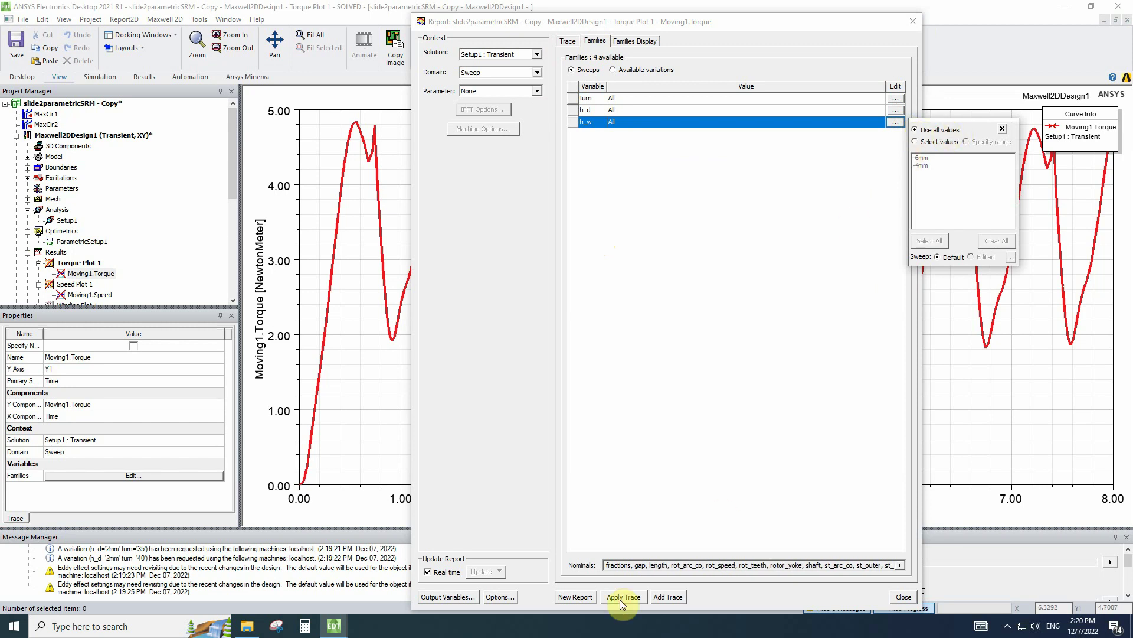
pyautogui.click(590, 597)
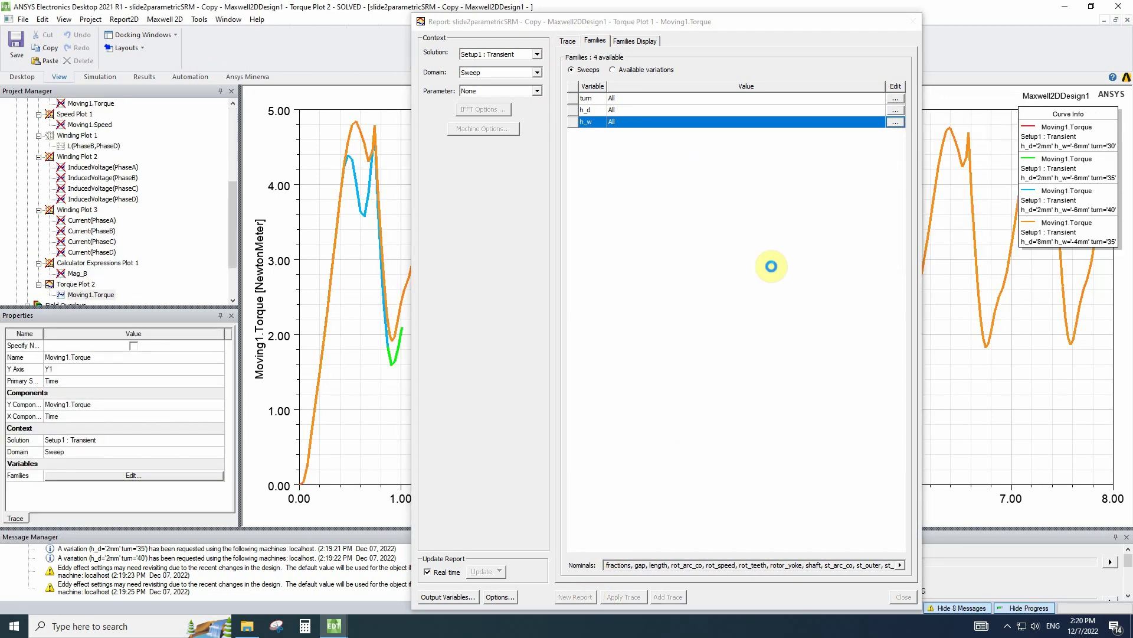
# Close the report editor, then select and deselect the blue torque curve in Torque Plot 2
pyautogui.click(913, 23)
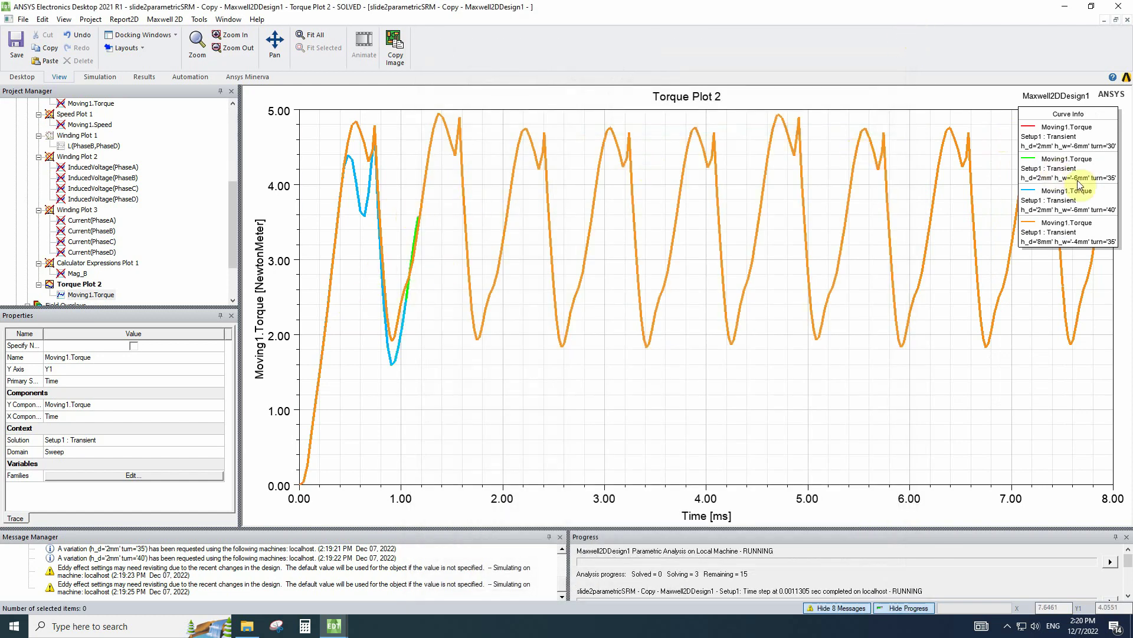
pyautogui.click(398, 359)
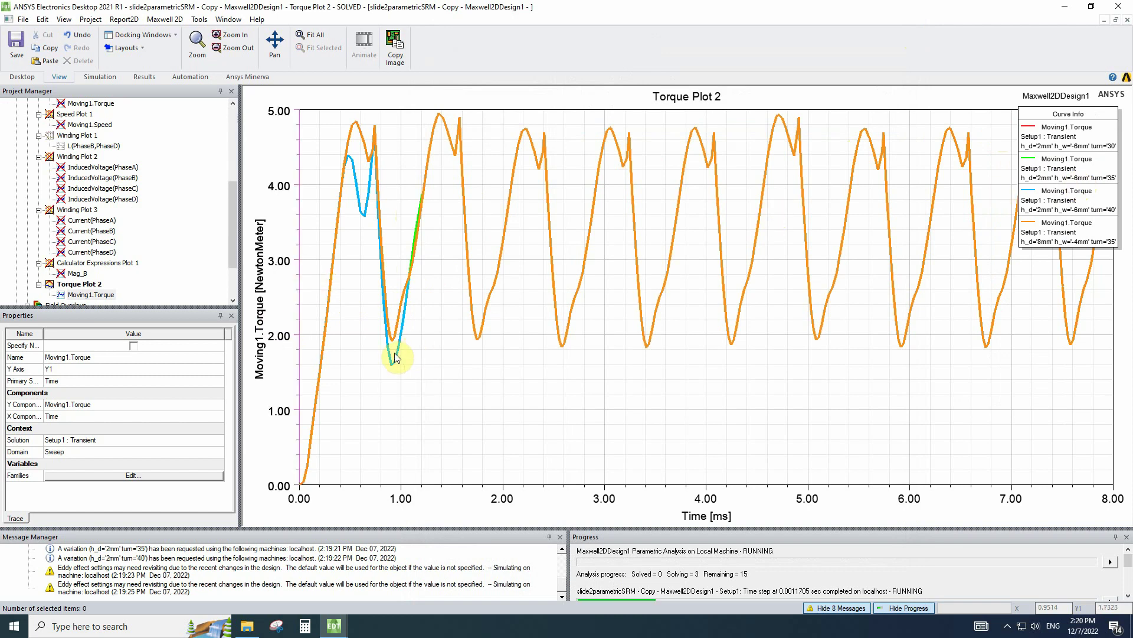
pyautogui.click(399, 360)
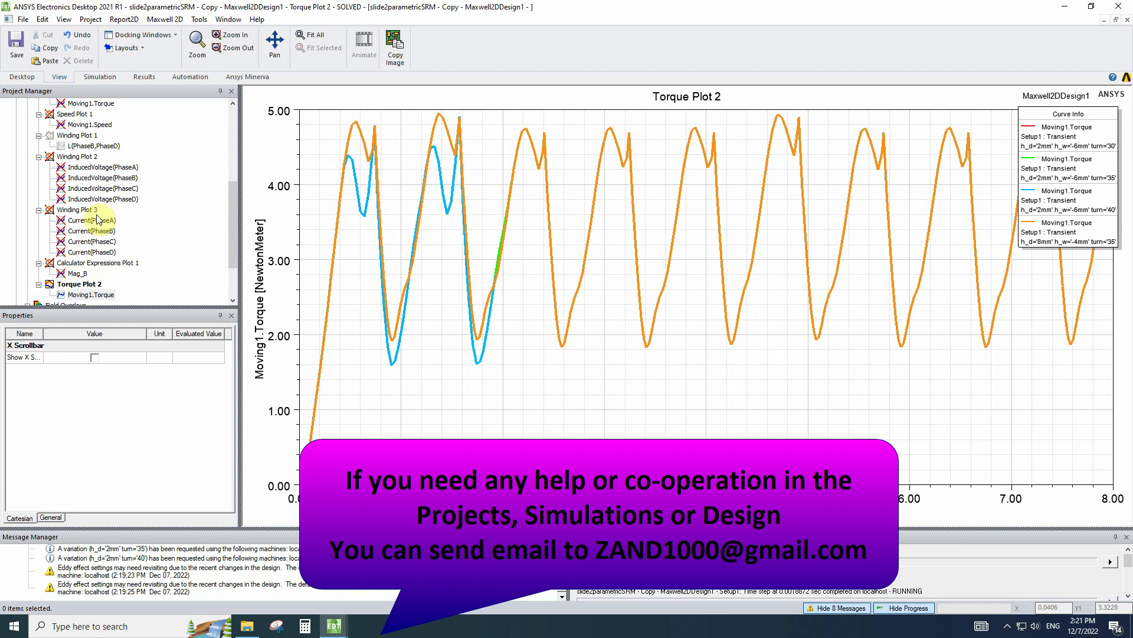
# Edit Winding Plot 2's report to plot Current(PhaseA) through Current(PhaseD)
pyautogui.scroll(1, 94, 219)
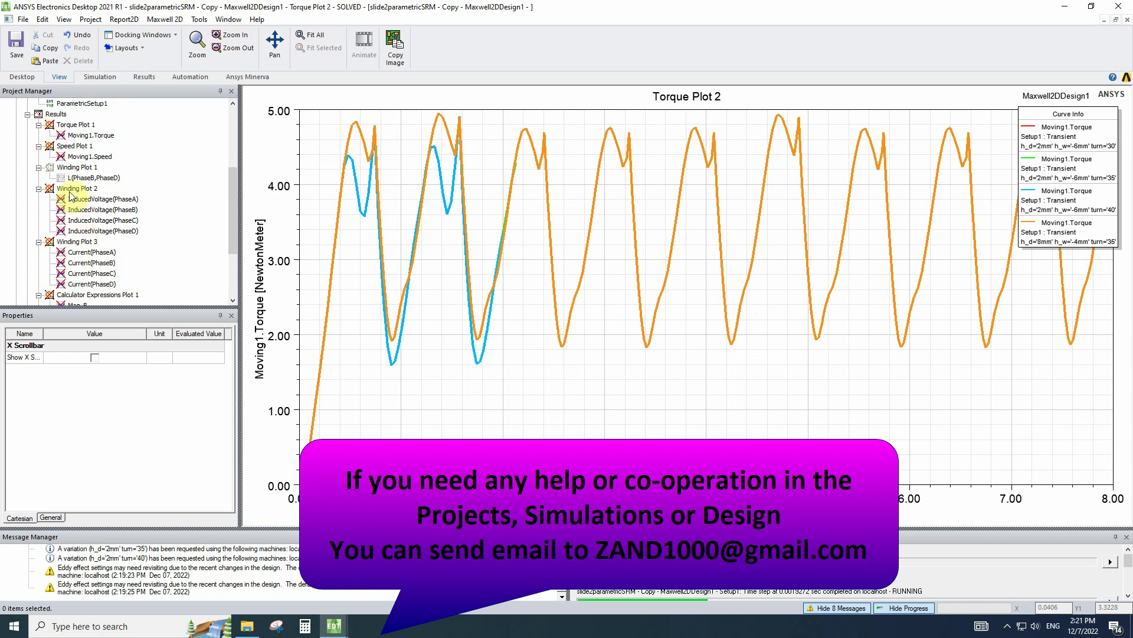
pyautogui.doubleClick(77, 189)
pyautogui.doubleClick(89, 199)
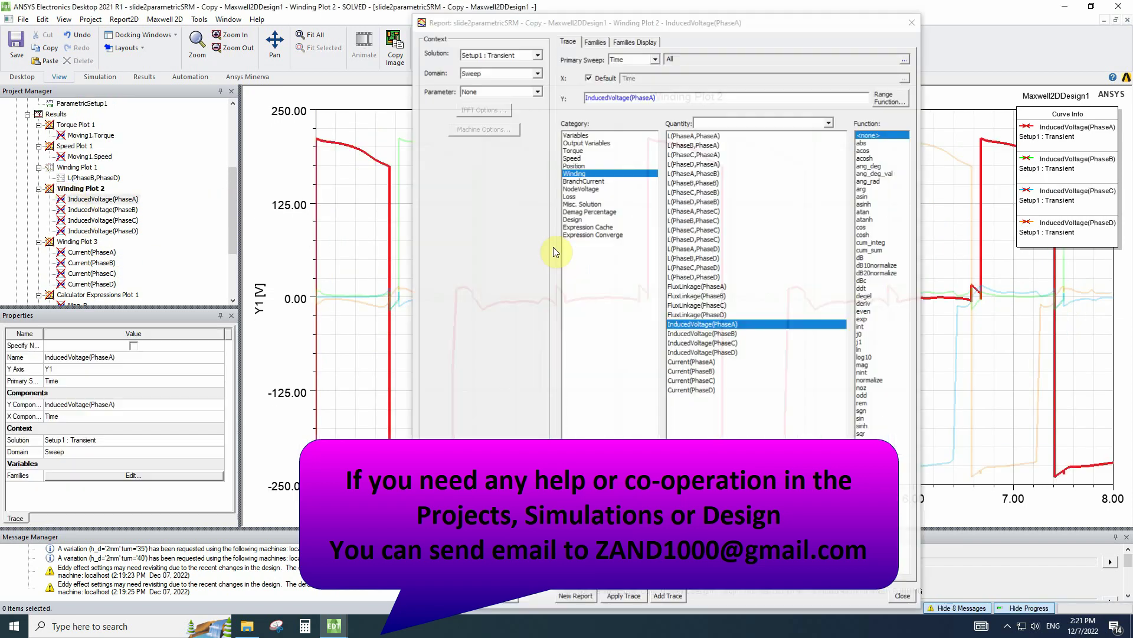
pyautogui.click(706, 362)
pyautogui.keyDown('shift'); pyautogui.click(706, 392); pyautogui.keyUp('shift')
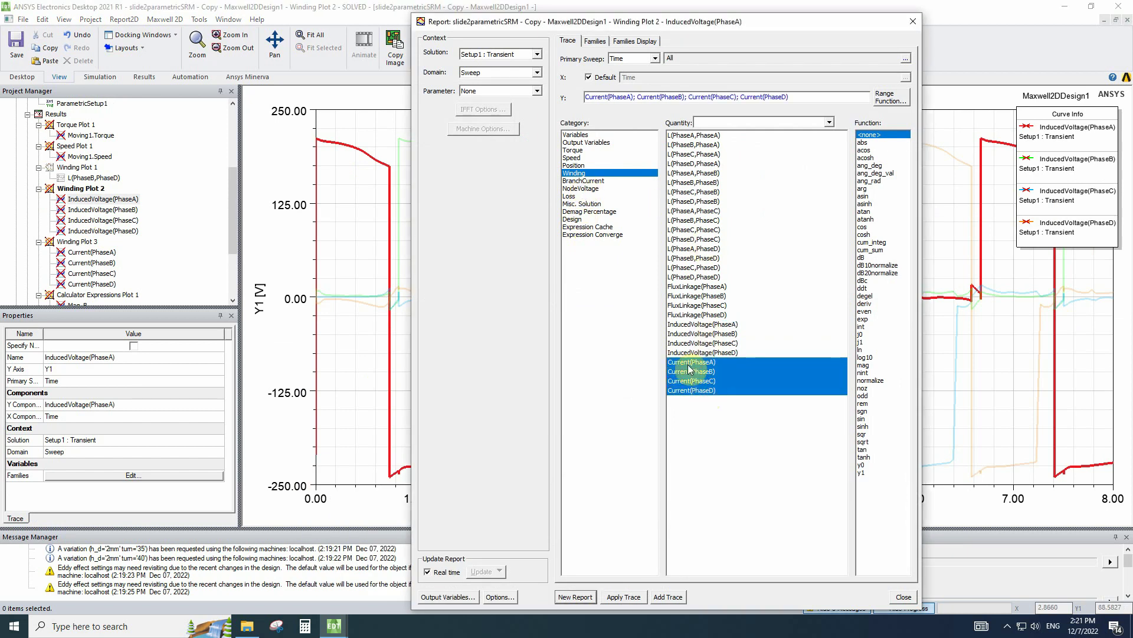
# Set turn, h_d and h_w families to all values and create Winding Plot 4
pyautogui.click(594, 41)
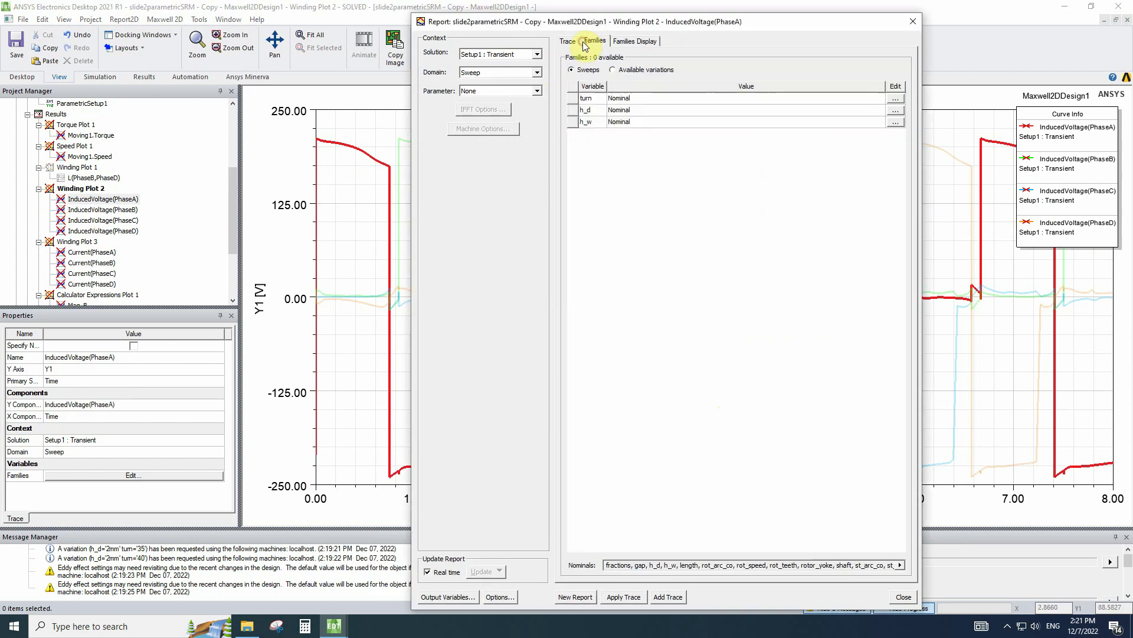
pyautogui.click(895, 98)
pyautogui.click(924, 107)
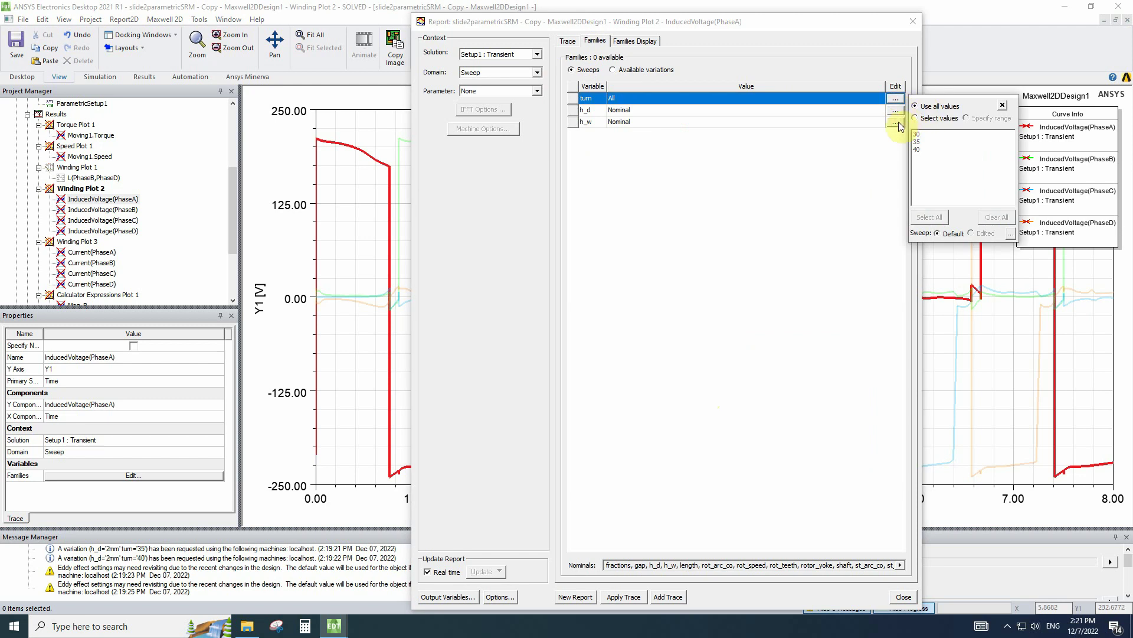
pyautogui.click(895, 109)
pyautogui.click(924, 119)
pyautogui.click(895, 121)
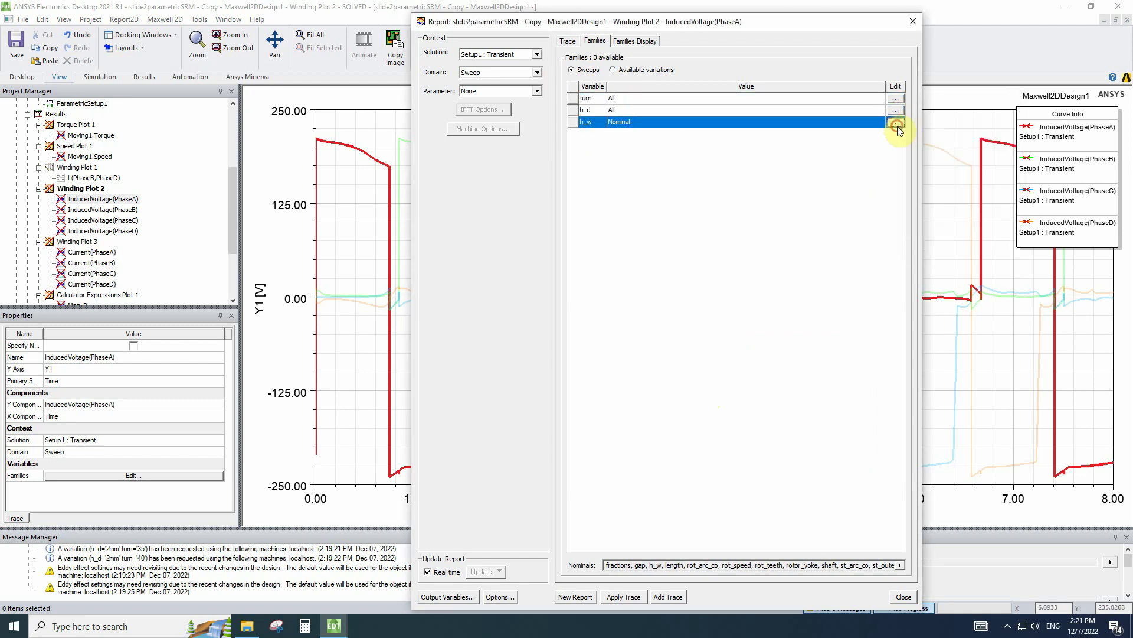
pyautogui.click(916, 131)
pyautogui.click(823, 223)
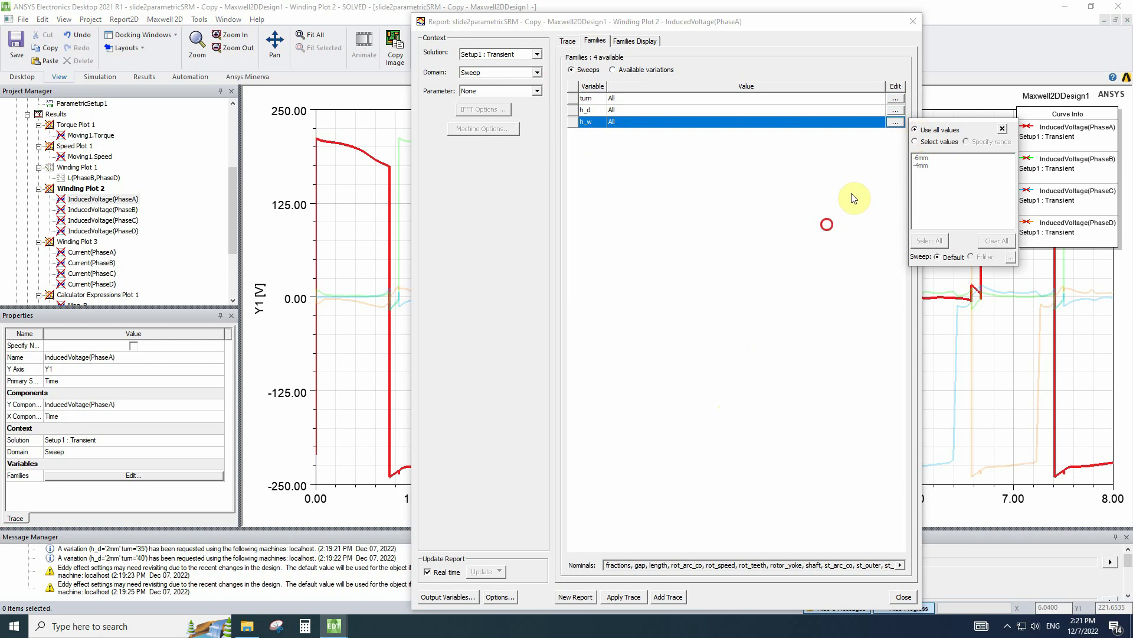
pyautogui.click(633, 597)
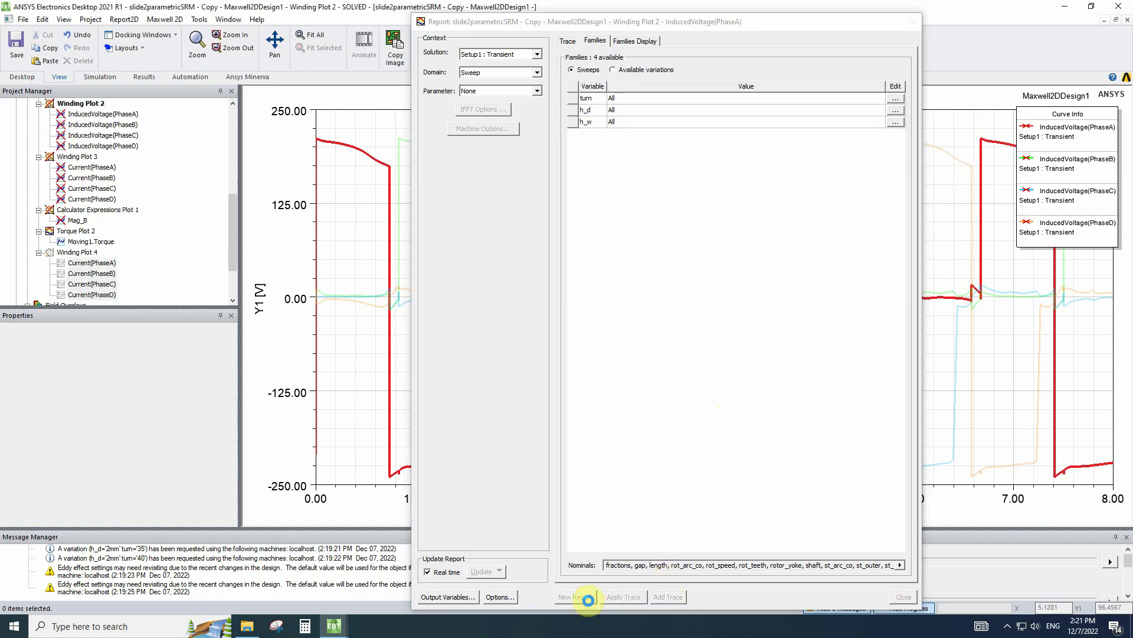
# Close the Report dialog to show Winding Plot 4's phase-current pulses peaking near 44 A
pyautogui.click(914, 25)
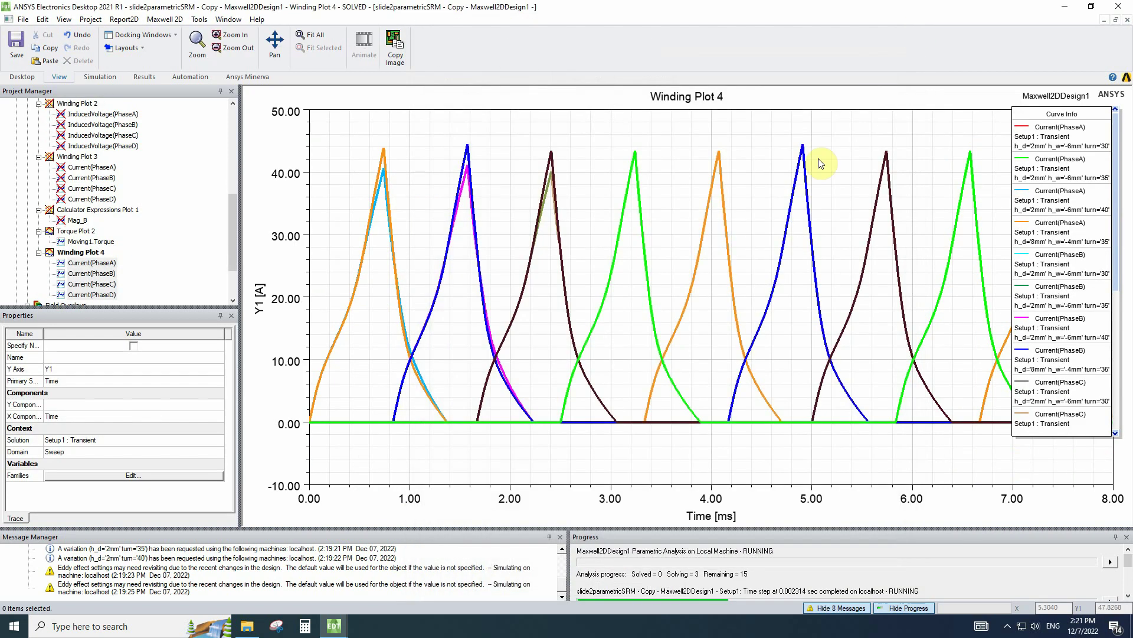